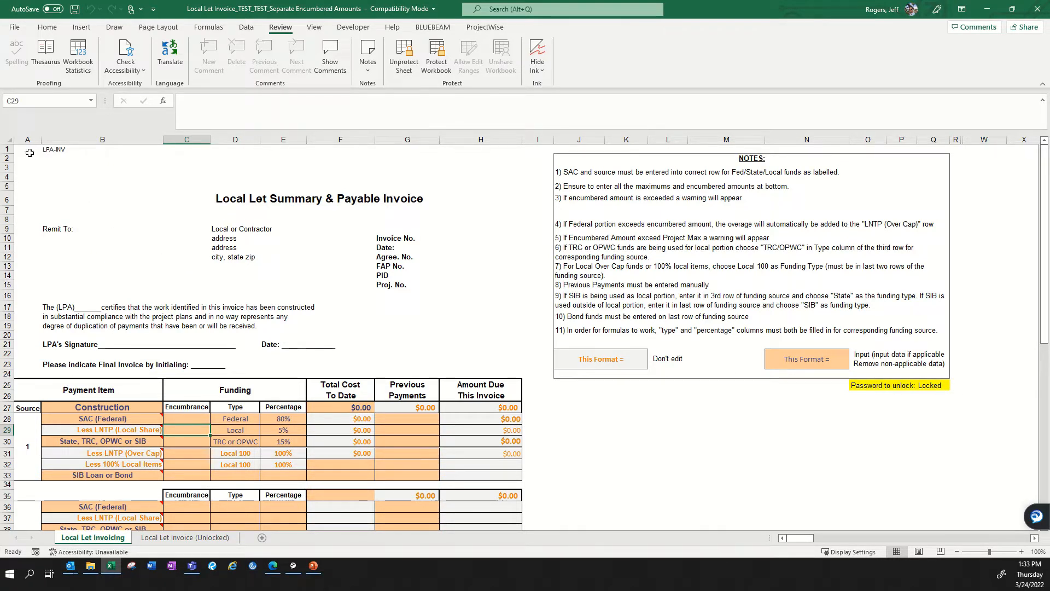
# - Review the invoice header block and the Source 1 and Source 2 funding tables on the Local Let Invoicing sheet
pyautogui.moveTo(29, 153); pyautogui.dragTo(481, 372)
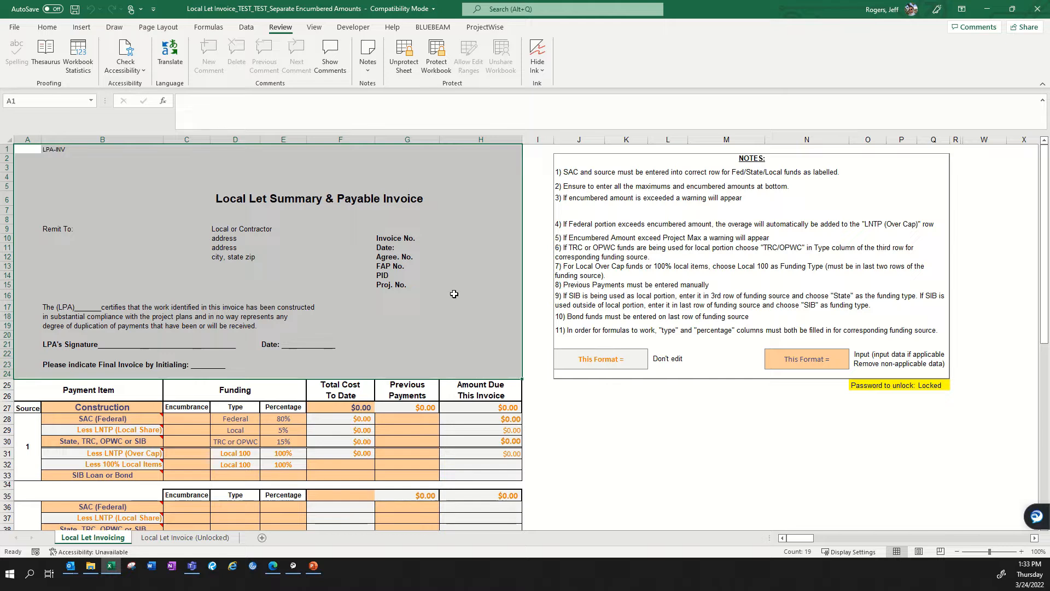
pyautogui.click(427, 238)
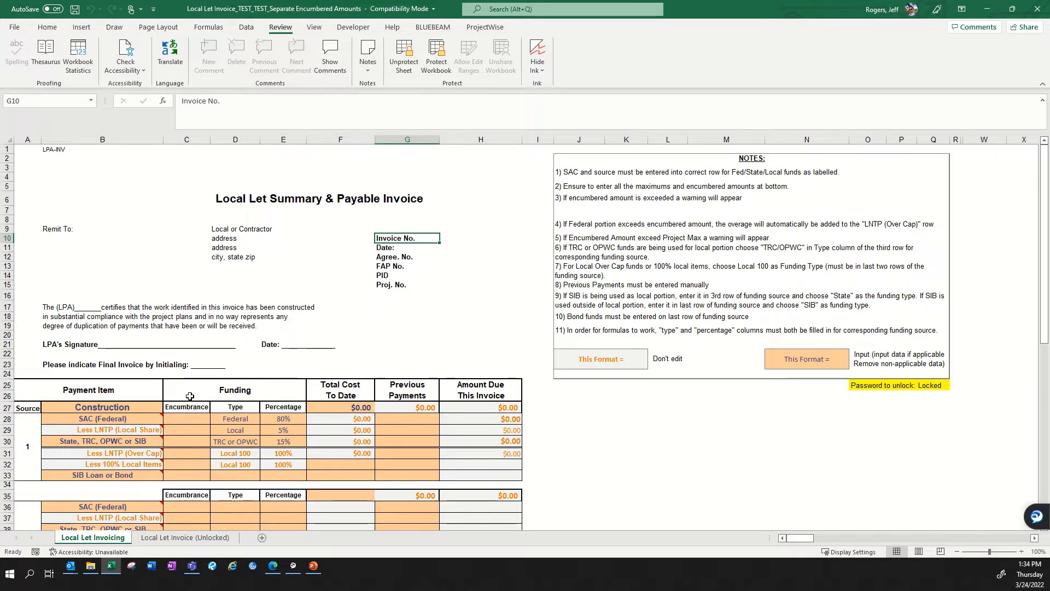
pyautogui.scroll(-2, 211, 345)
pyautogui.scroll(-2, 210, 344)
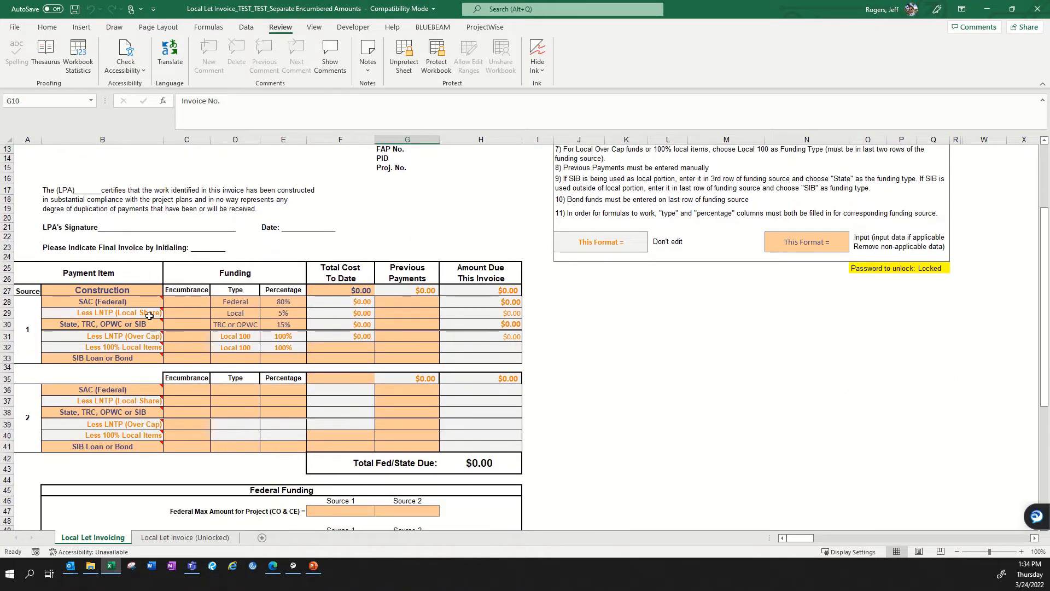
pyautogui.moveTo(135, 318)
pyautogui.moveTo(69, 271); pyautogui.dragTo(478, 344)
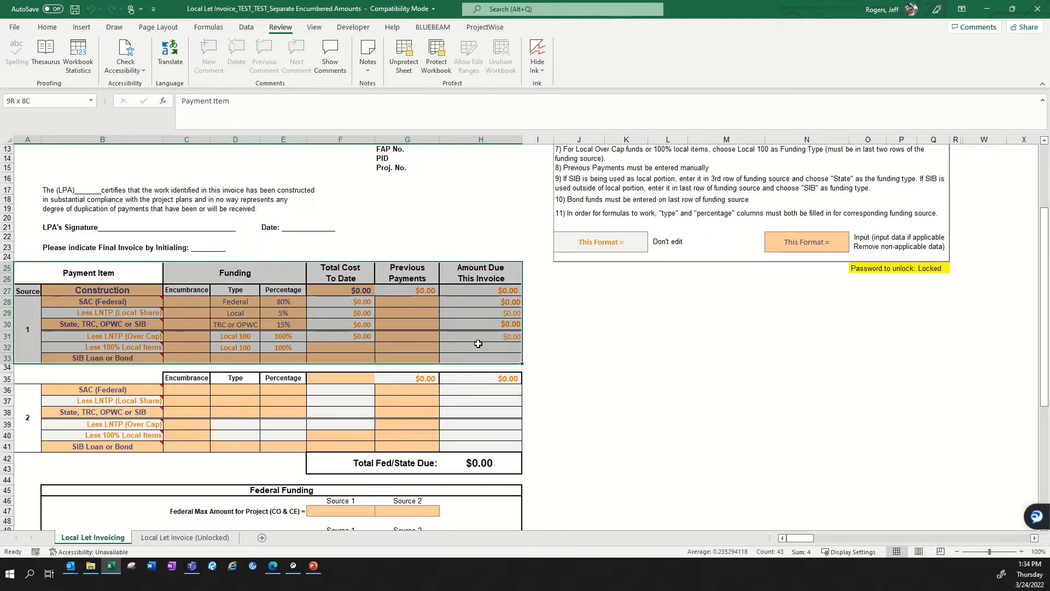
pyautogui.moveTo(478, 344); pyautogui.dragTo(478, 343)
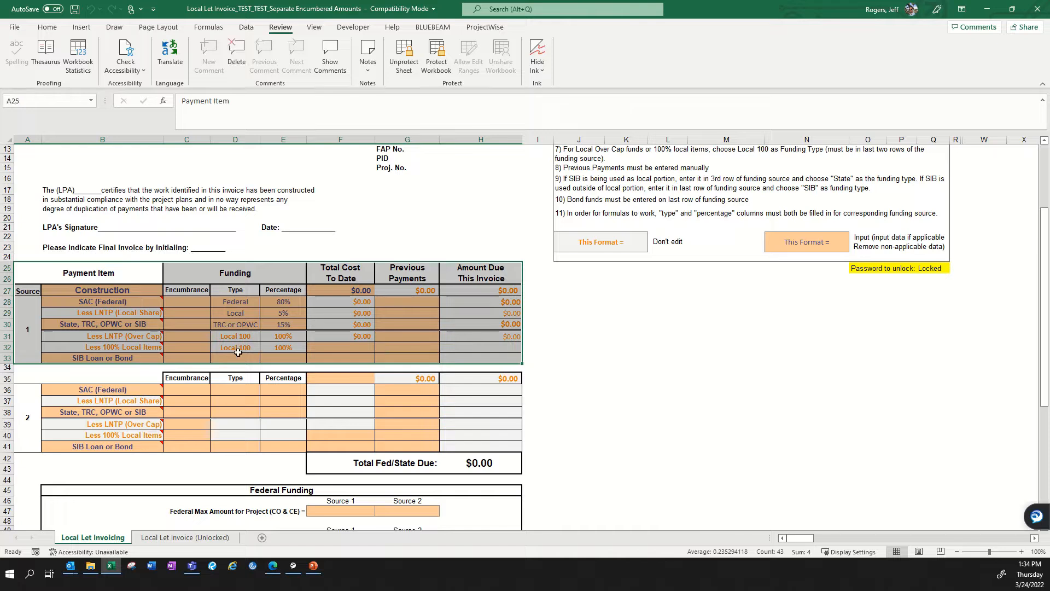
pyautogui.click(196, 307)
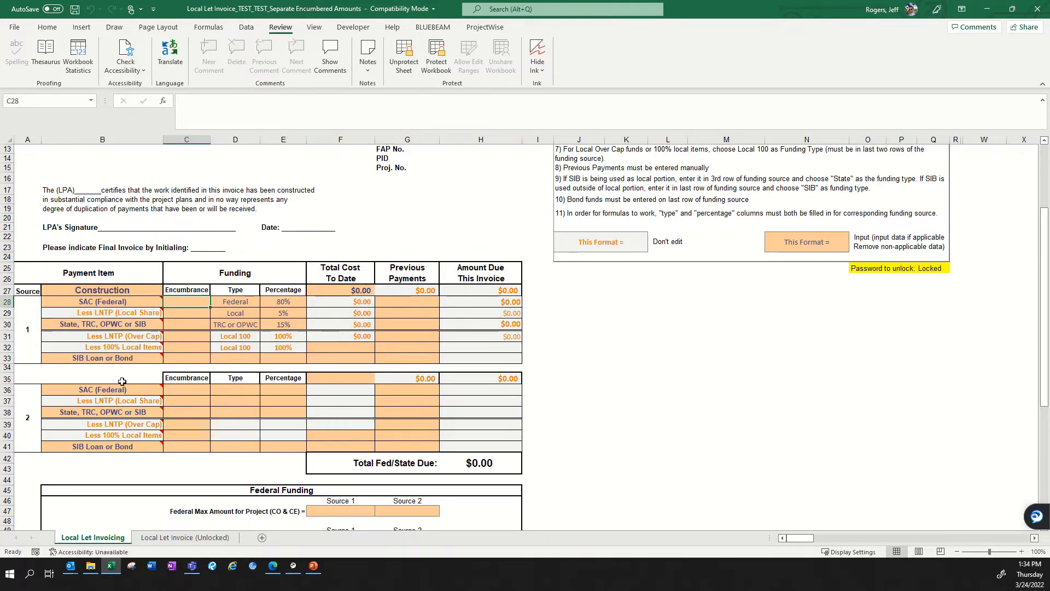
pyautogui.moveTo(91, 395); pyautogui.dragTo(474, 394)
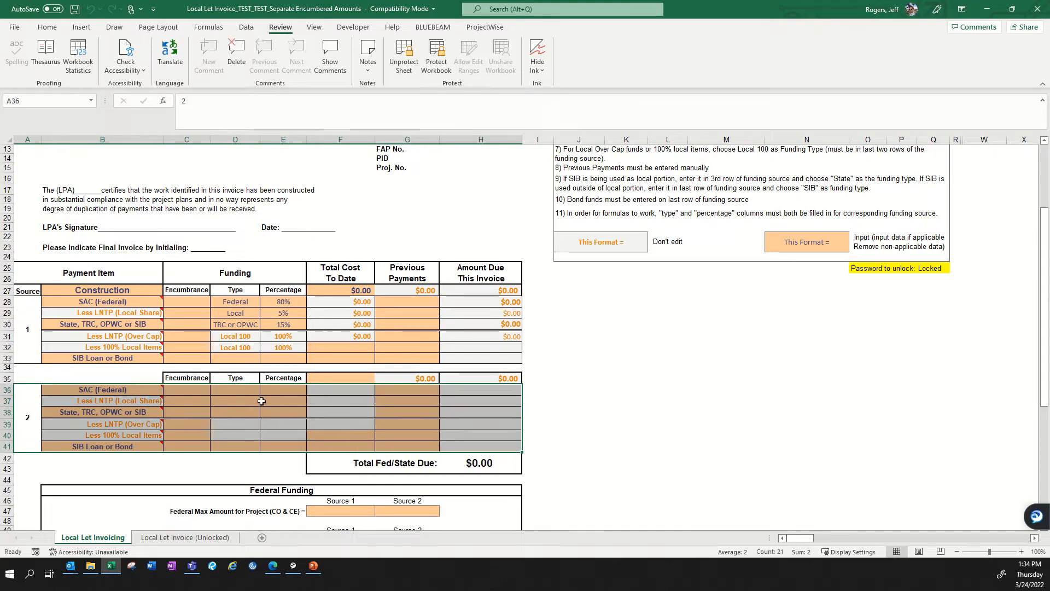
pyautogui.click(200, 401)
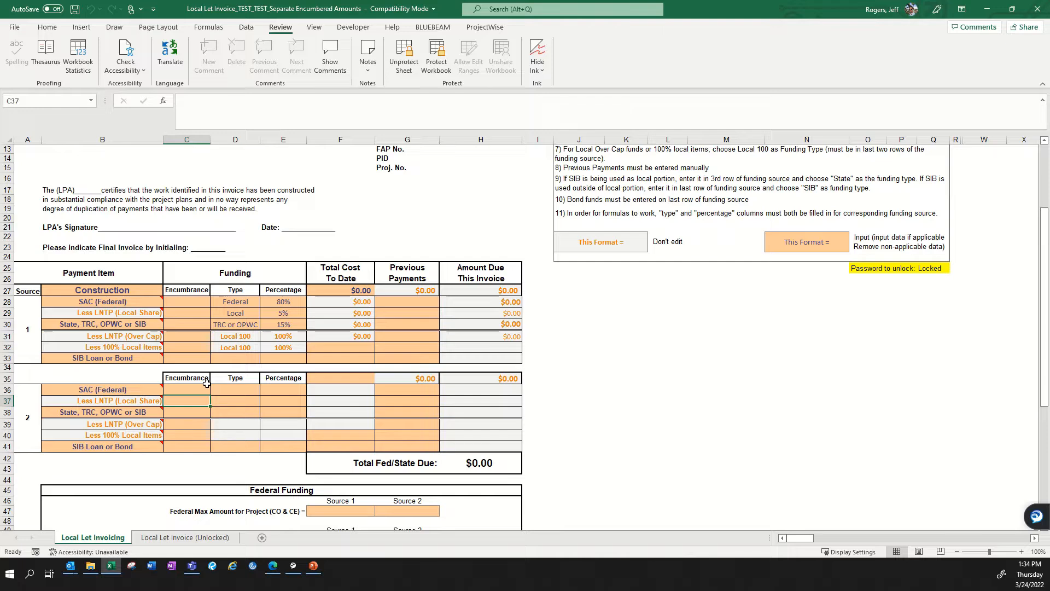
# - Inspect the Source 1 federal total cost formula on the Local Let Invoice (Unlocked) sheet, then return to Local Let Invoicing
pyautogui.click(189, 539)
pyautogui.scroll(-2, 231, 338)
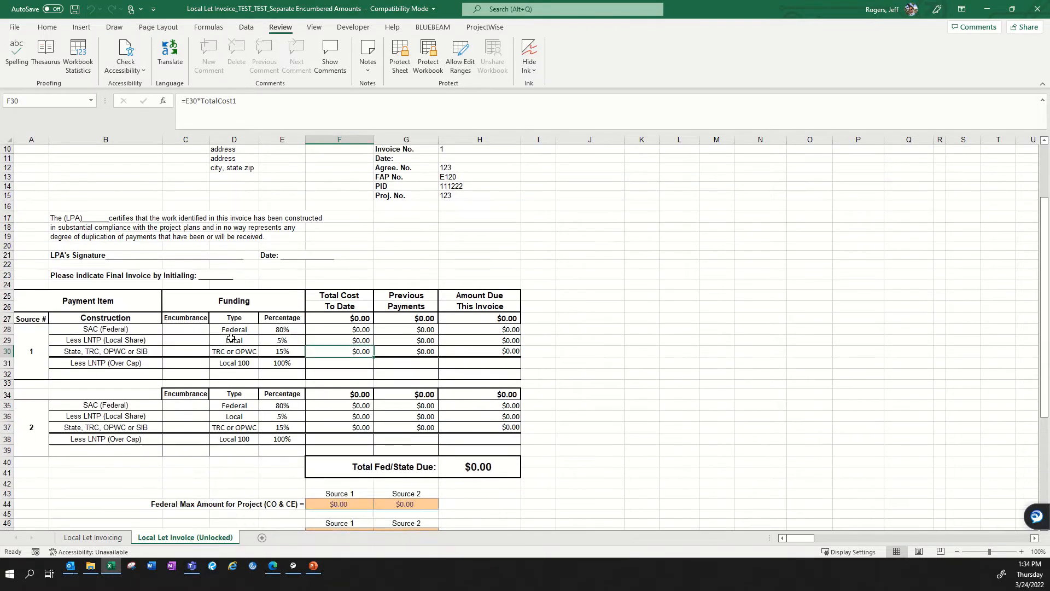
pyautogui.scroll(1, 231, 338)
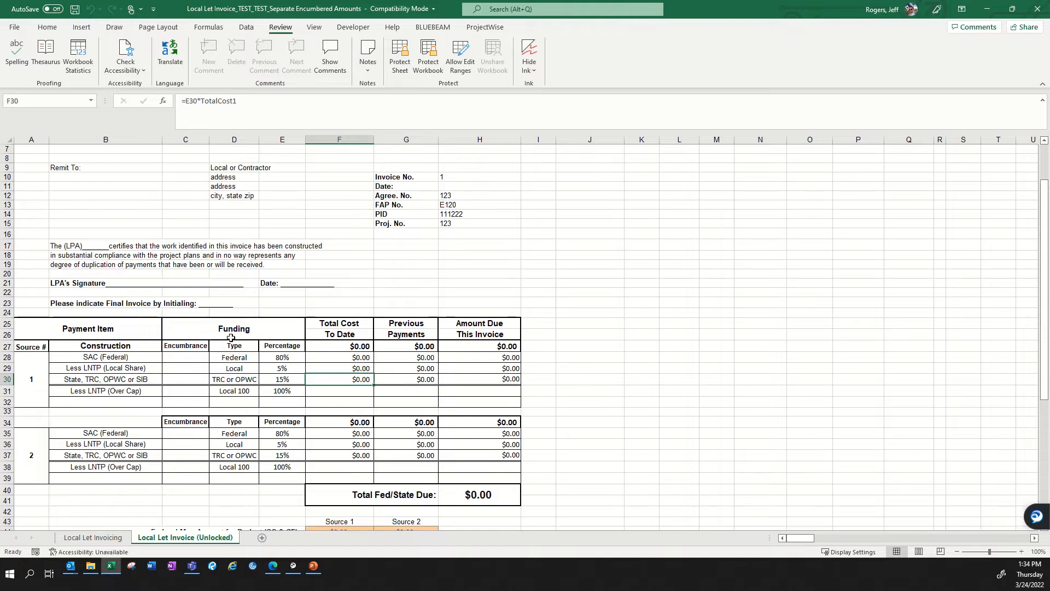
pyautogui.click(345, 358)
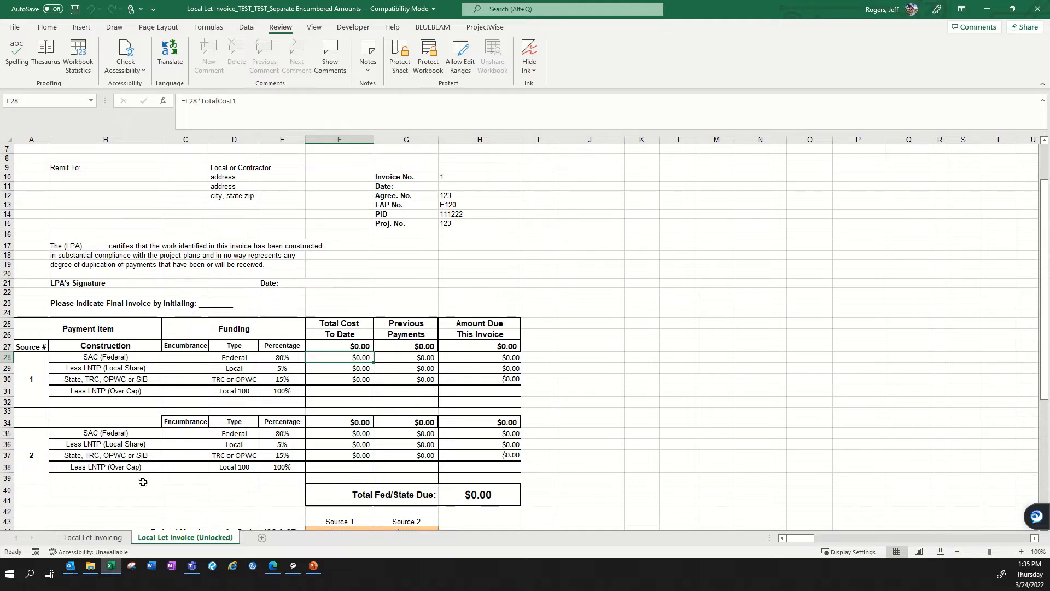
pyautogui.click(107, 539)
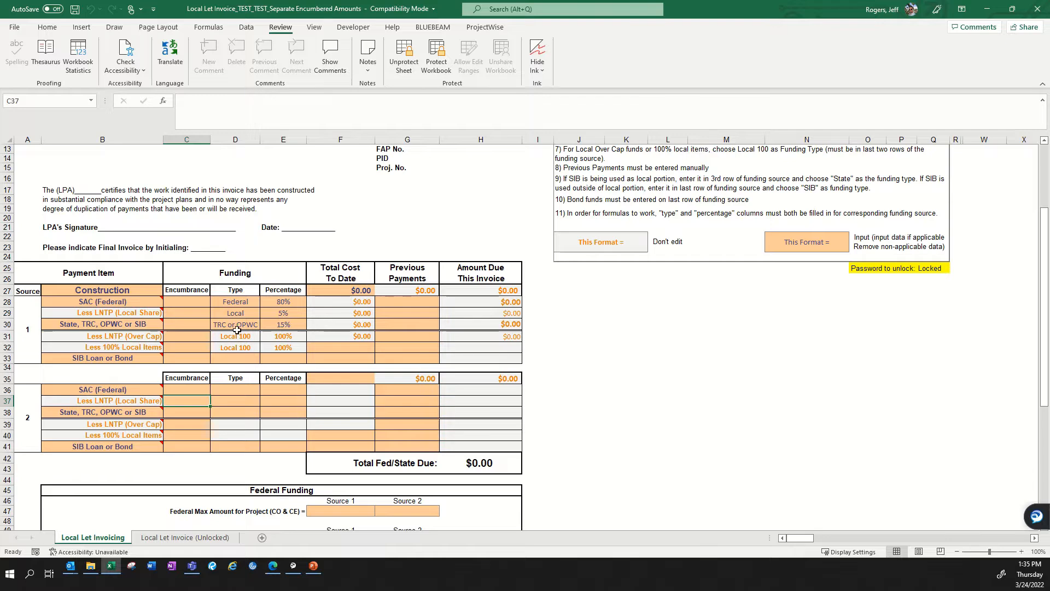
# - Examine the Federal Funding and State Funding sections, including the Source 1 federal maximum and encumbered amount cells
pyautogui.scroll(-5, 237, 332)
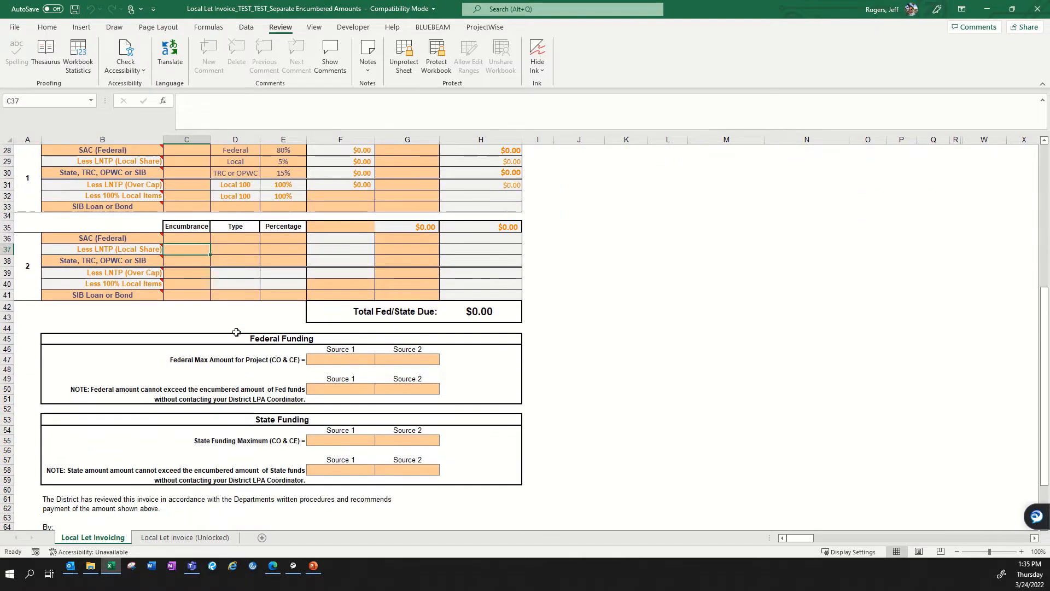
pyautogui.moveTo(229, 340); pyautogui.dragTo(264, 401)
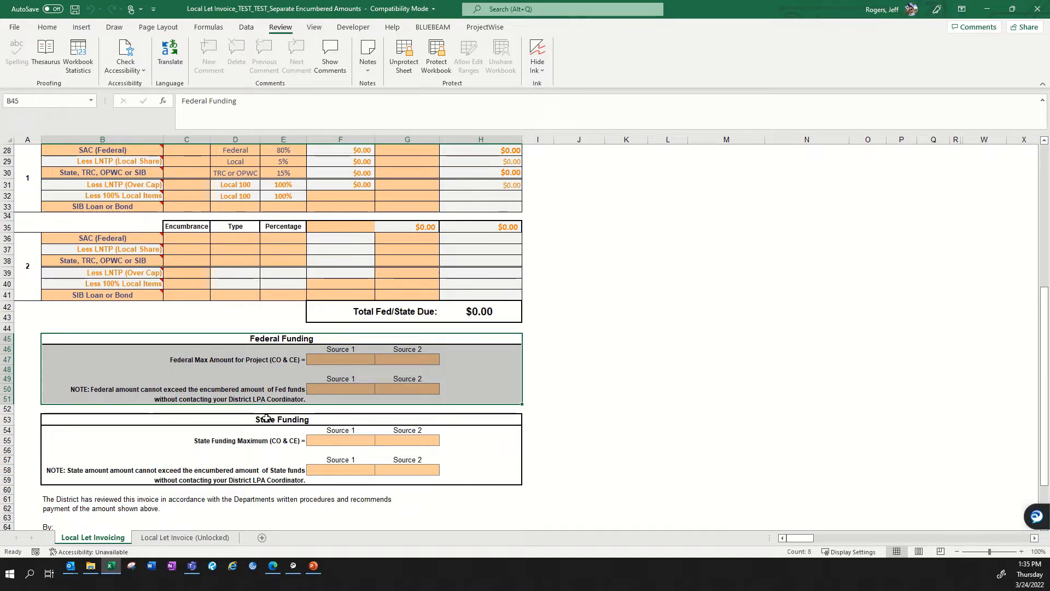
pyautogui.moveTo(266, 419); pyautogui.dragTo(294, 483)
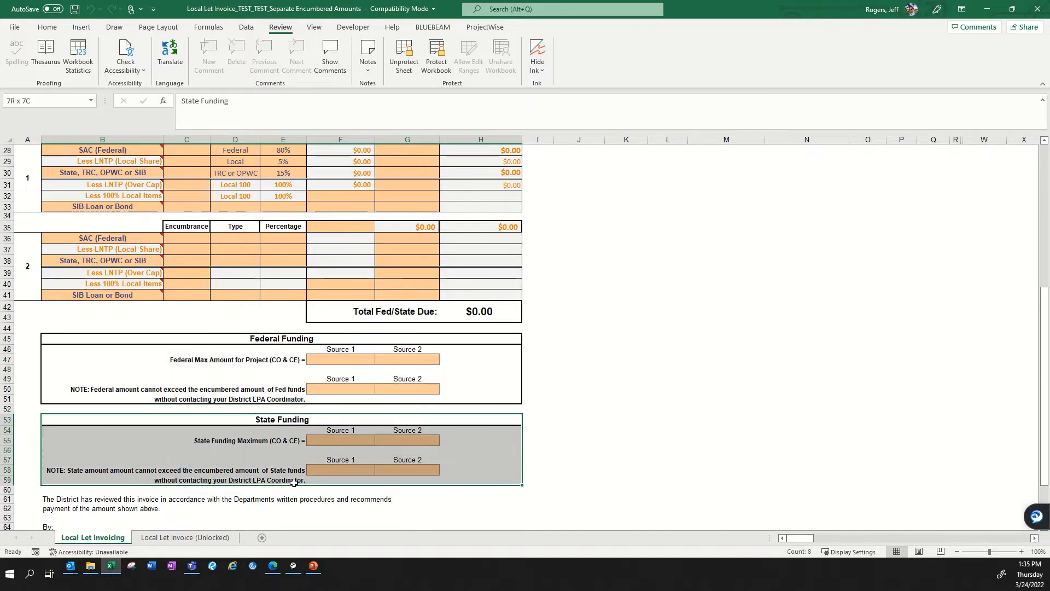
pyautogui.click(343, 359)
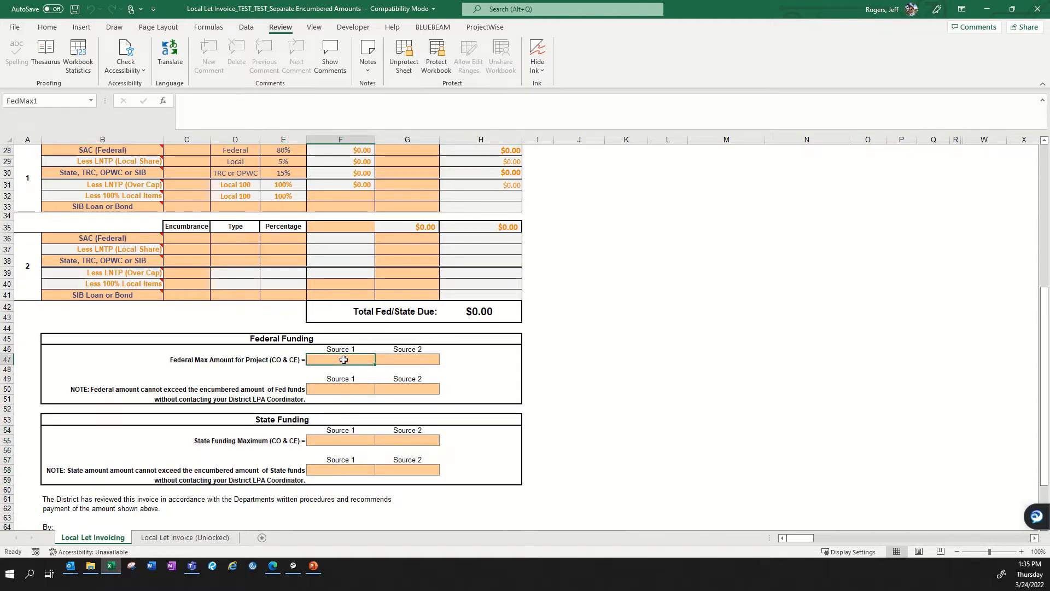
pyautogui.click(340, 390)
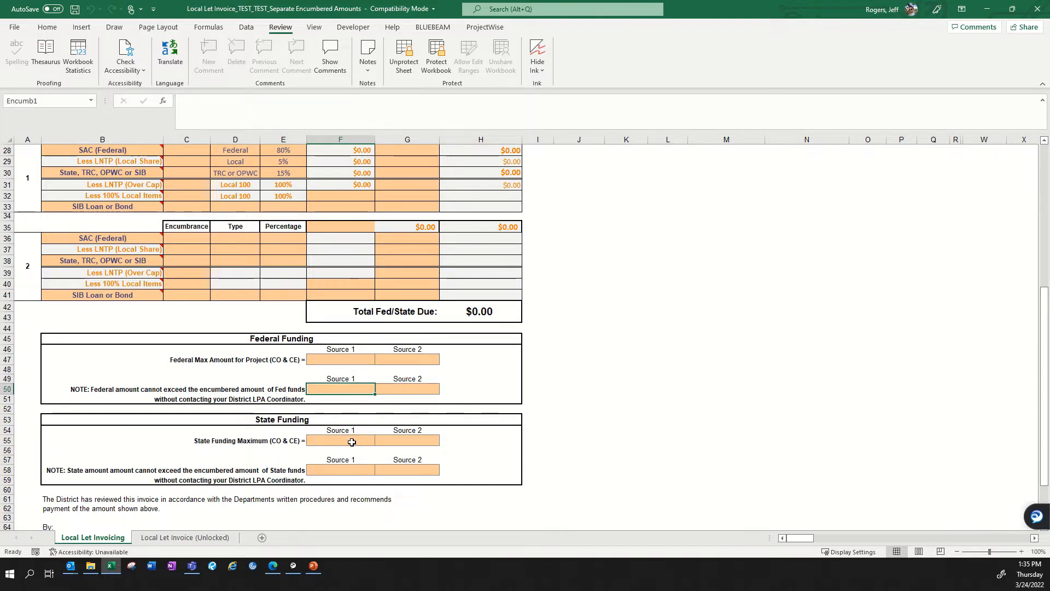
# - Compare the funding sections with the NOTES block beside the invoice and review all of its instructions
pyautogui.scroll(9, 352, 442)
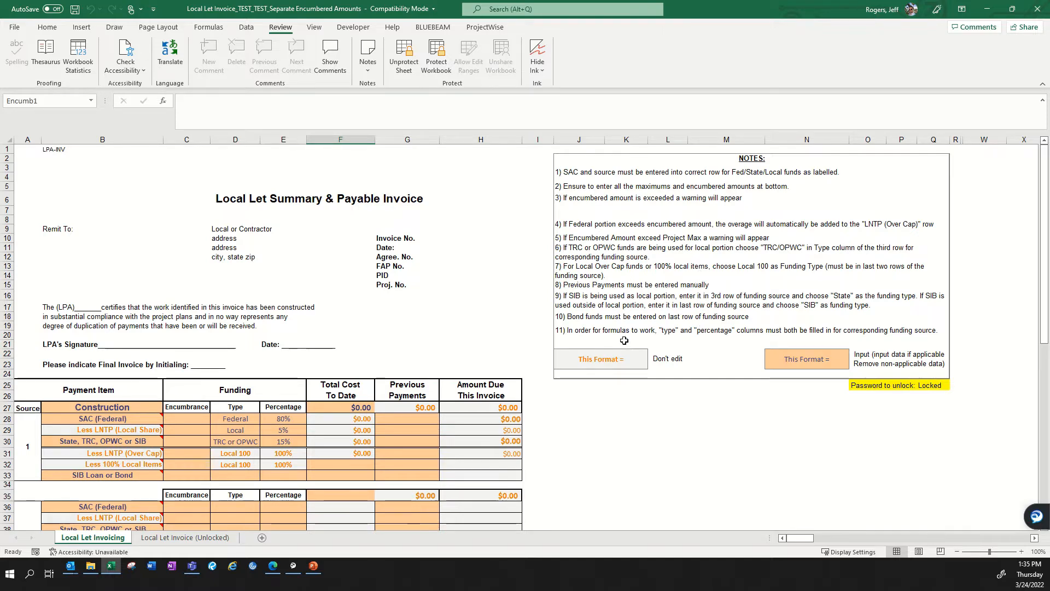
pyautogui.scroll(-9, 624, 340)
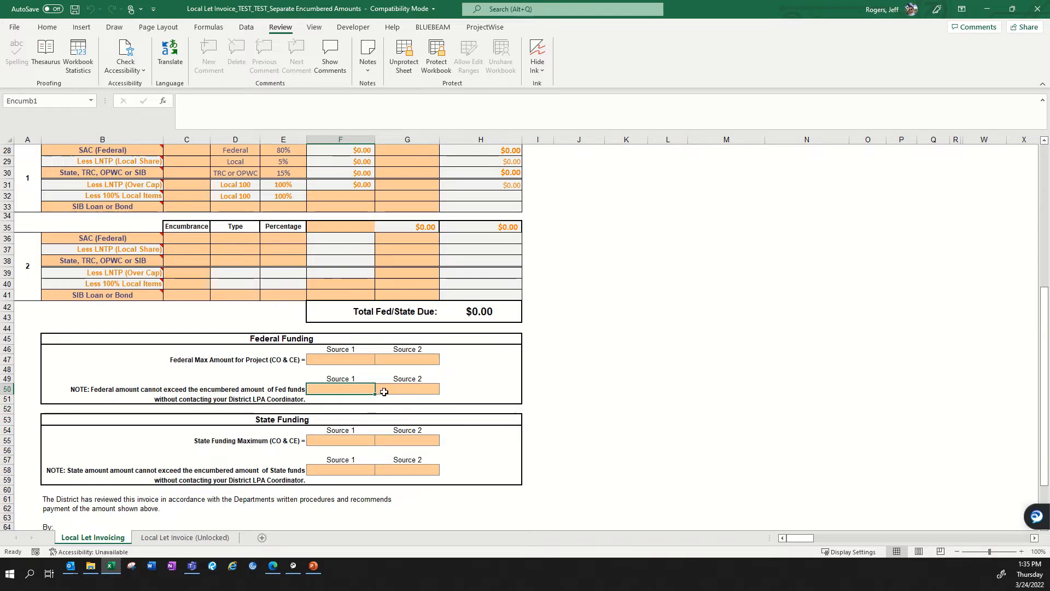
pyautogui.scroll(9, 384, 391)
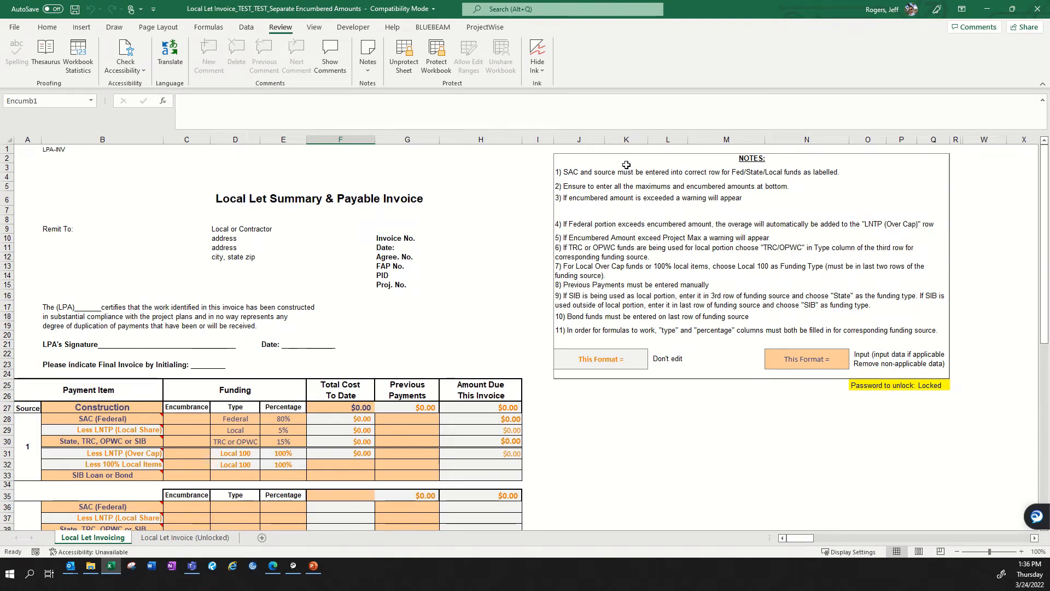
pyautogui.moveTo(627, 165); pyautogui.dragTo(660, 373)
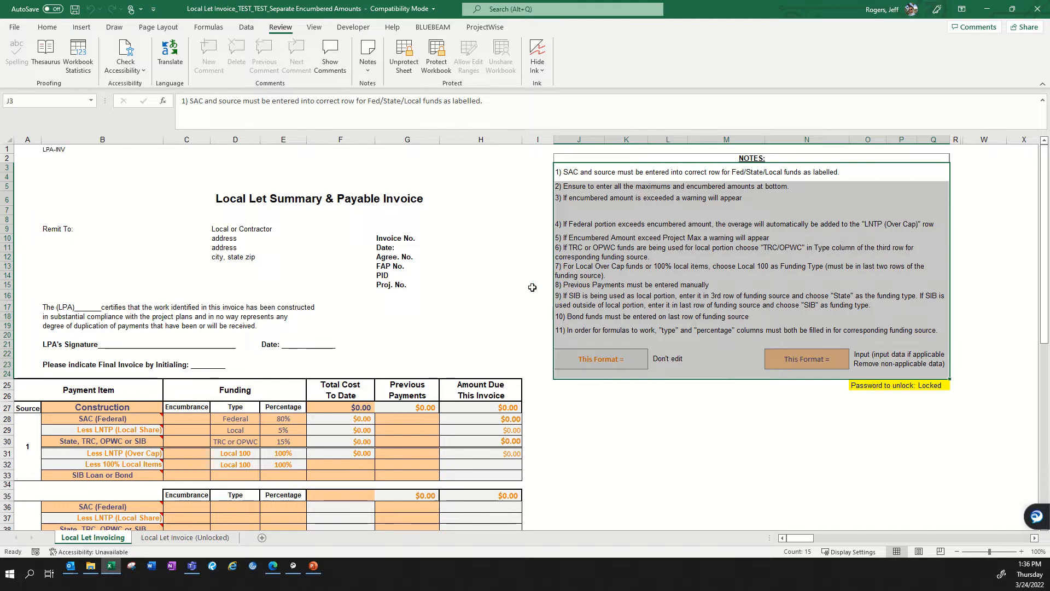
pyautogui.click(535, 251)
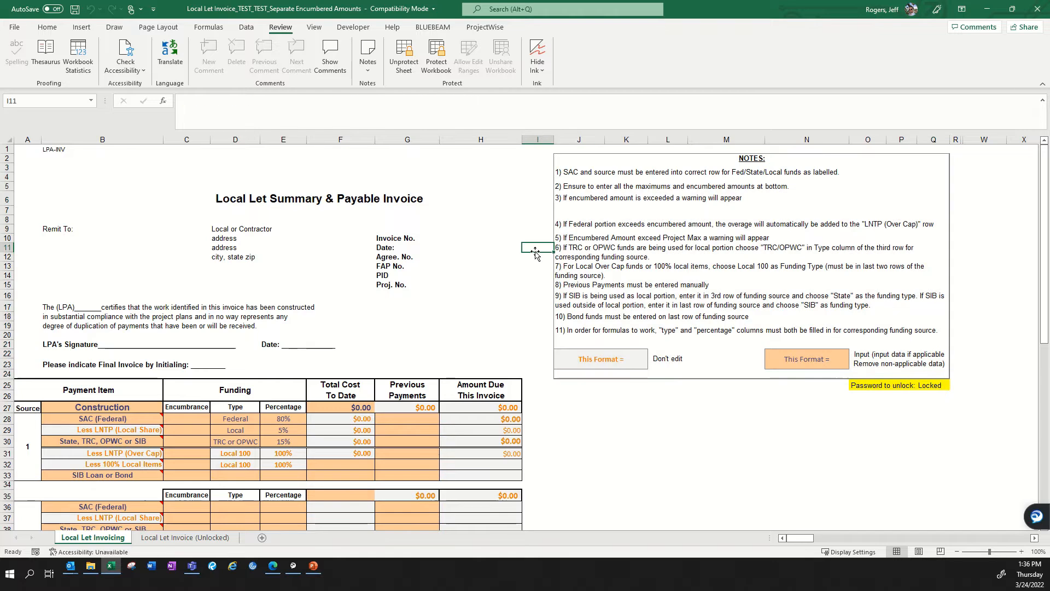
# - Check the "Don't edit" format in the legend and try to edit the Source 1 SAC (Federal) amount due cell
pyautogui.click(607, 359)
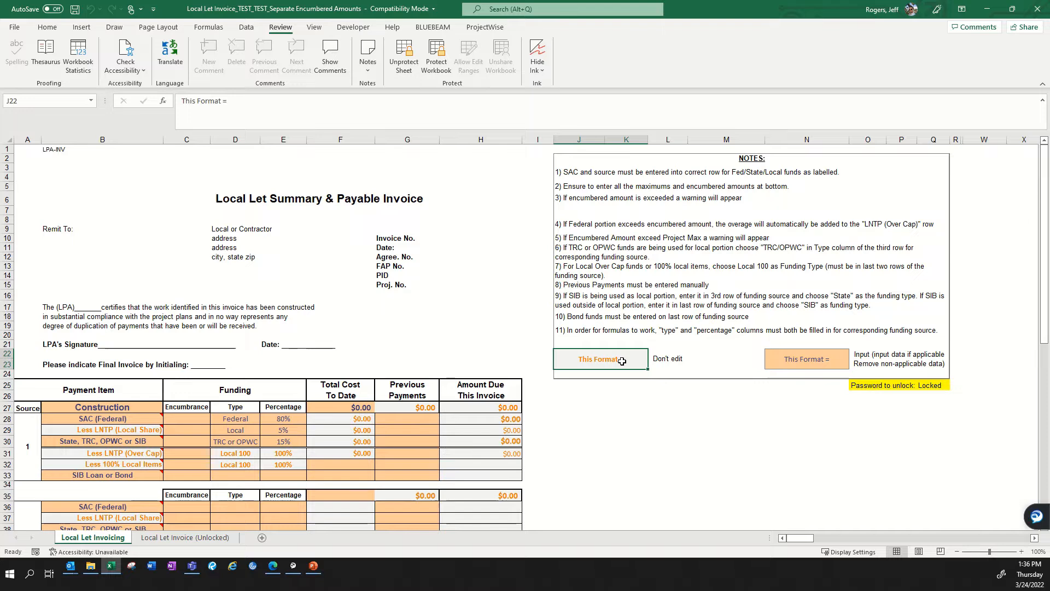
pyautogui.click(656, 358)
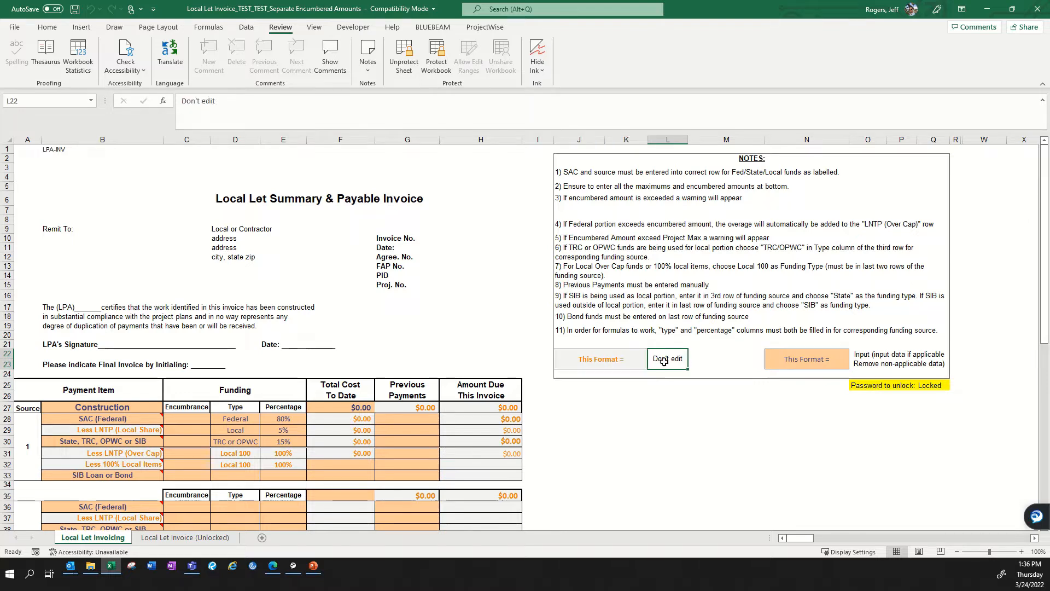
pyautogui.click(465, 419)
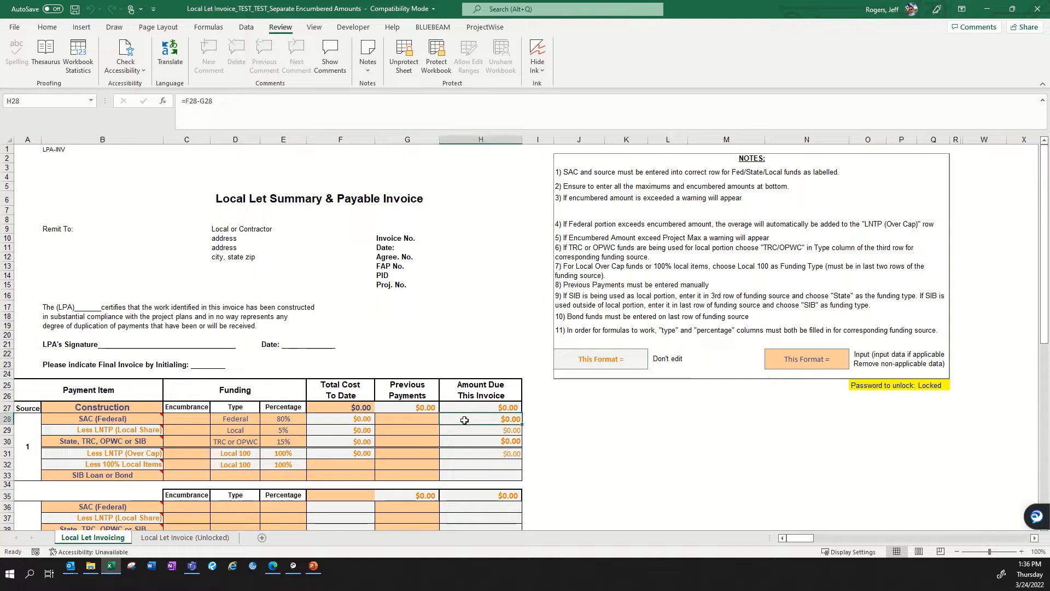
pyautogui.doubleClick(465, 422)
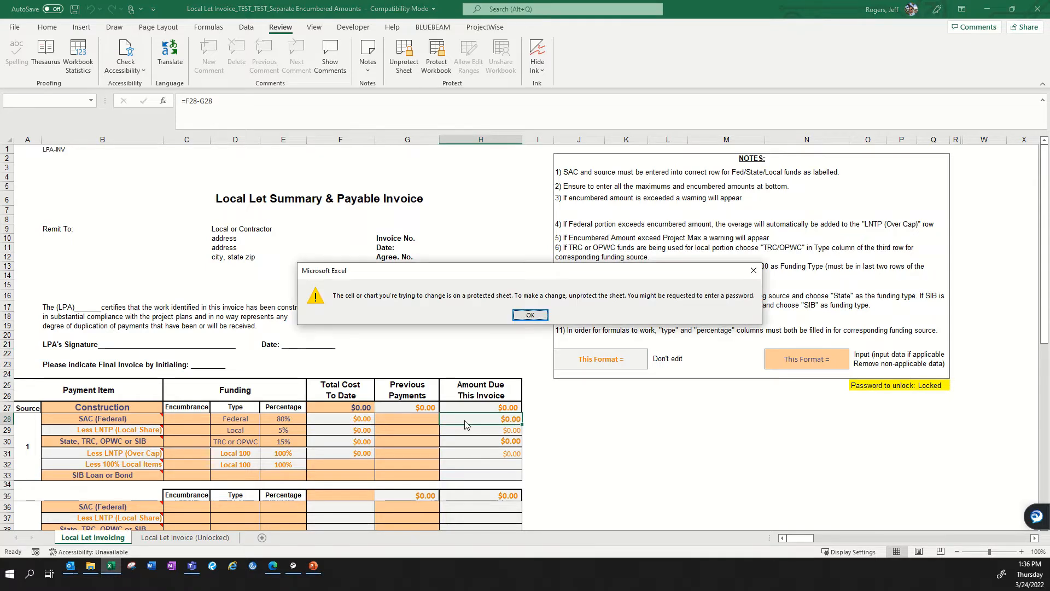
pyautogui.click(538, 316)
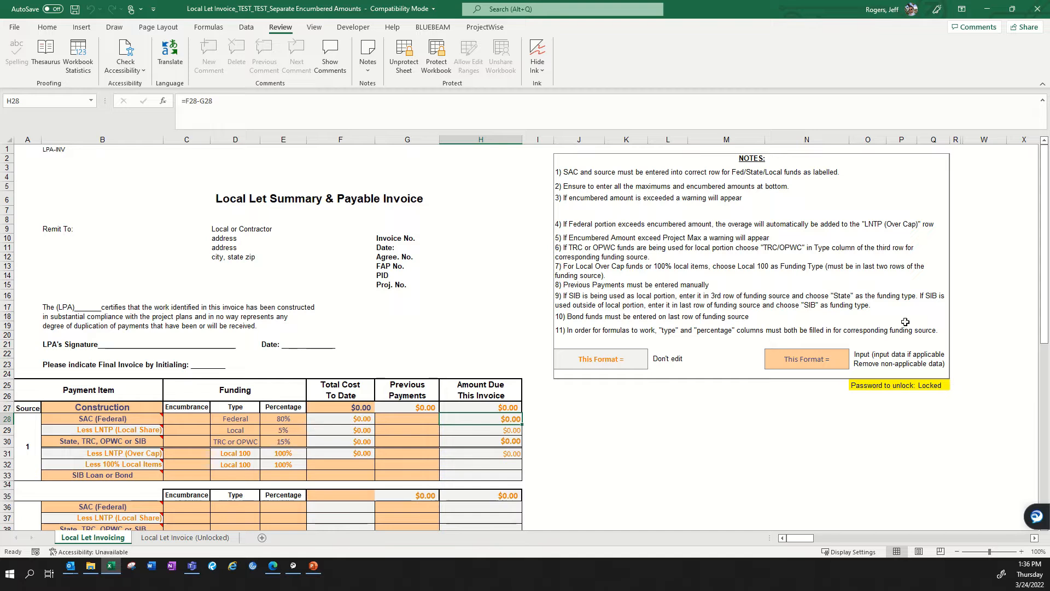
# - Check the input format in the legend, clear the Source 1 "SIB Loan or Bond" label, and undo the deletion
pyautogui.click(813, 362)
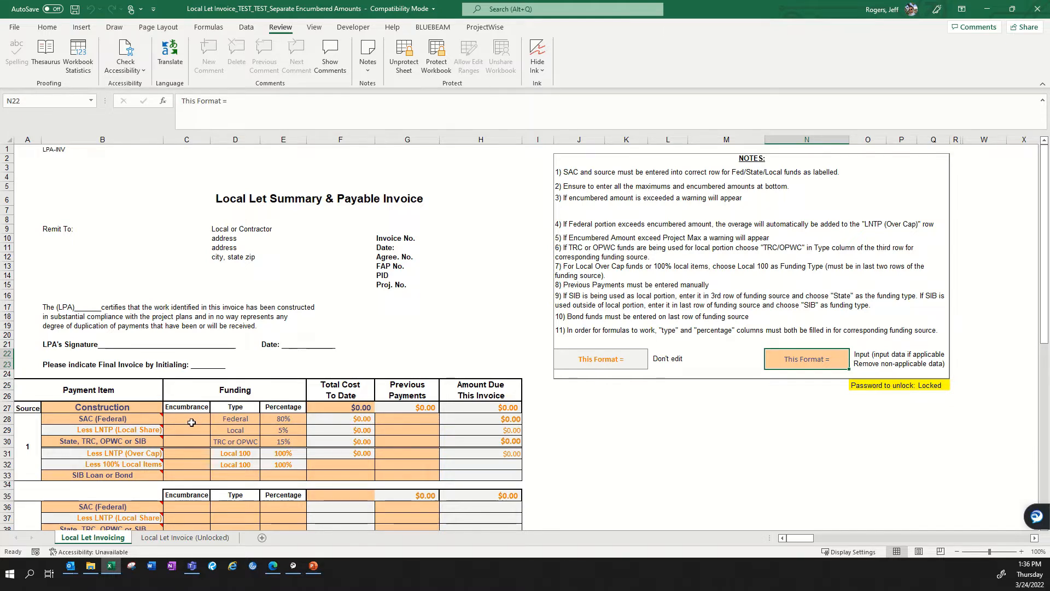
pyautogui.click(142, 475)
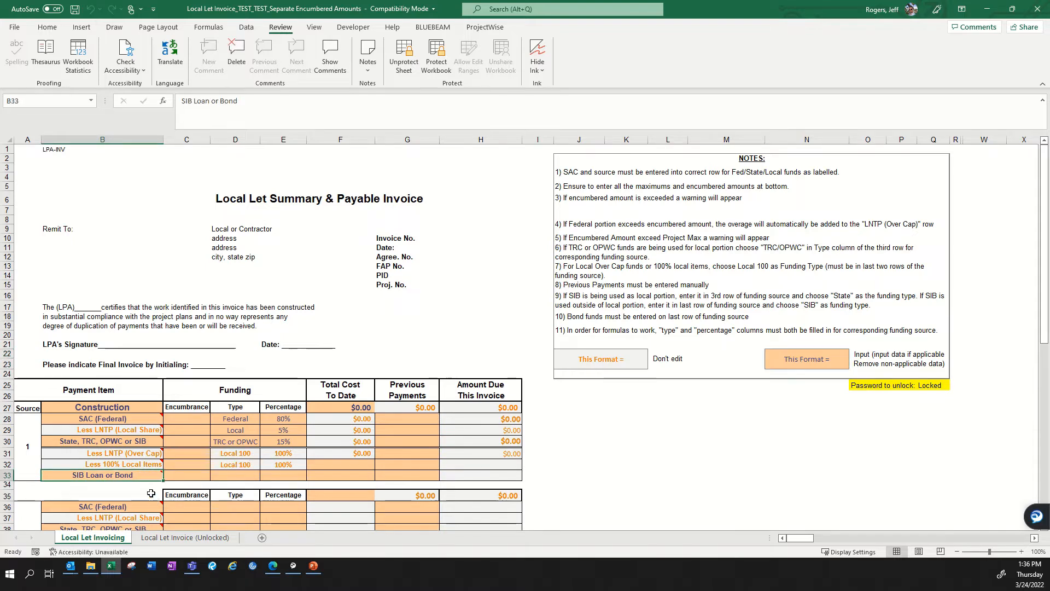
pyautogui.press('Delete')
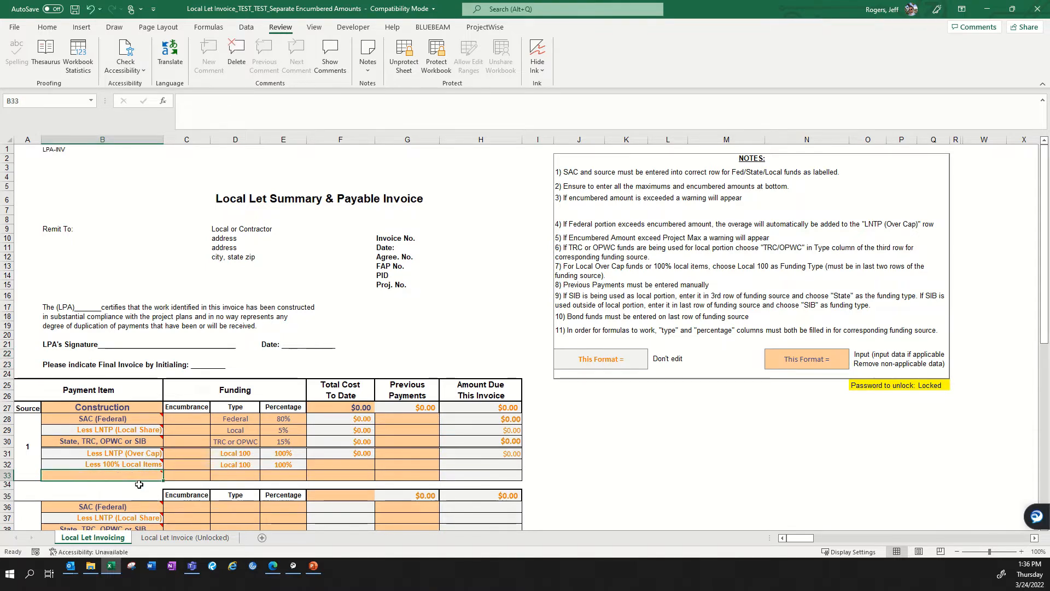
pyautogui.hotkey('ctrl', 'z')
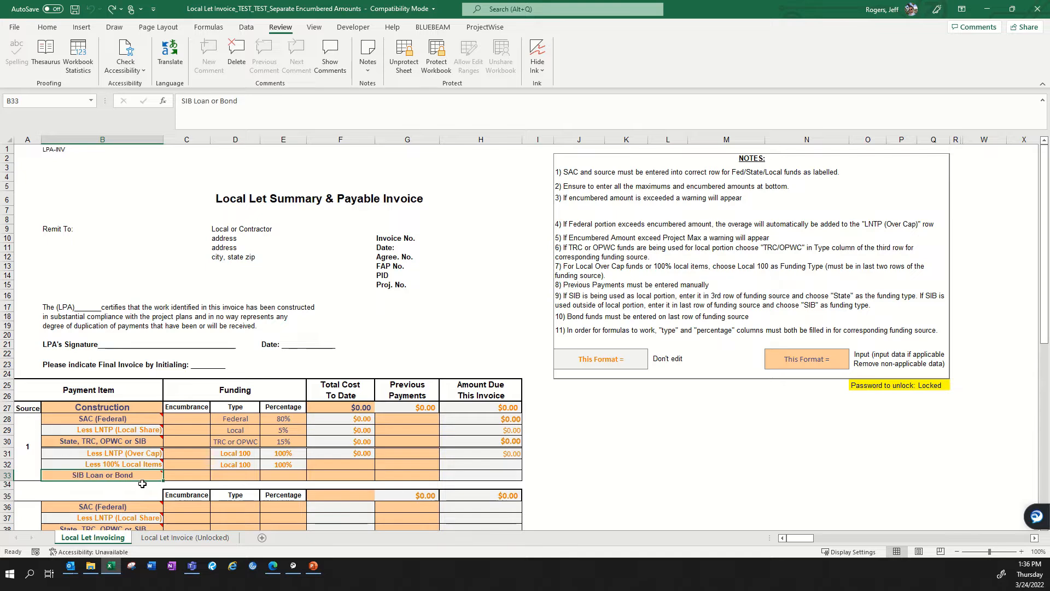
# - Read the cell notes on the Source 1 "State, TRC, OPWC or SIB" and "SAC (Federal)" payment items
pyautogui.moveTo(136, 477)
pyautogui.moveTo(145, 441)
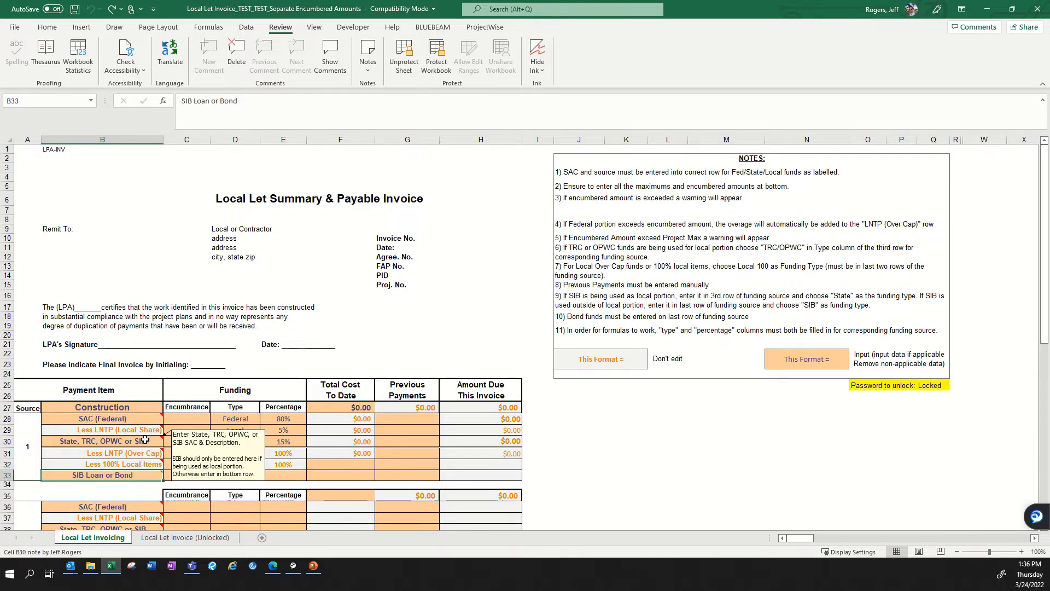
pyautogui.click(143, 442)
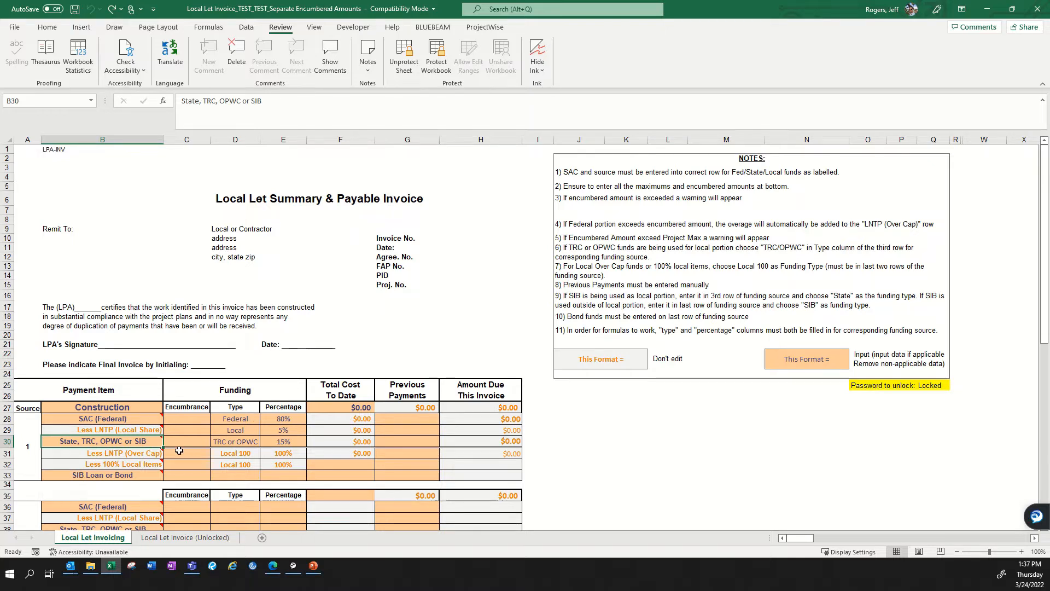
pyautogui.moveTo(143, 420)
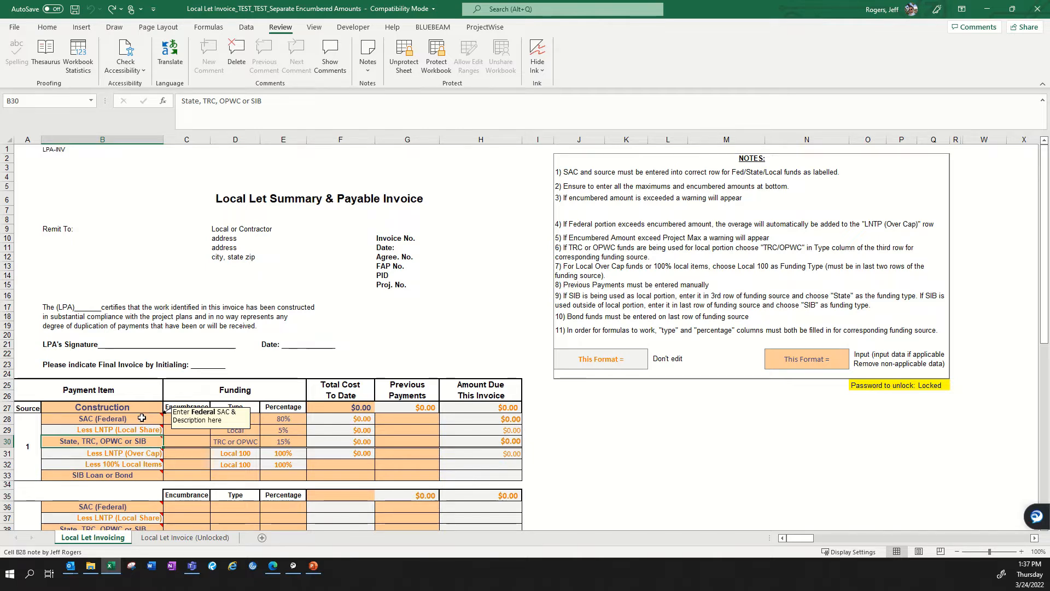
pyautogui.moveTo(130, 440)
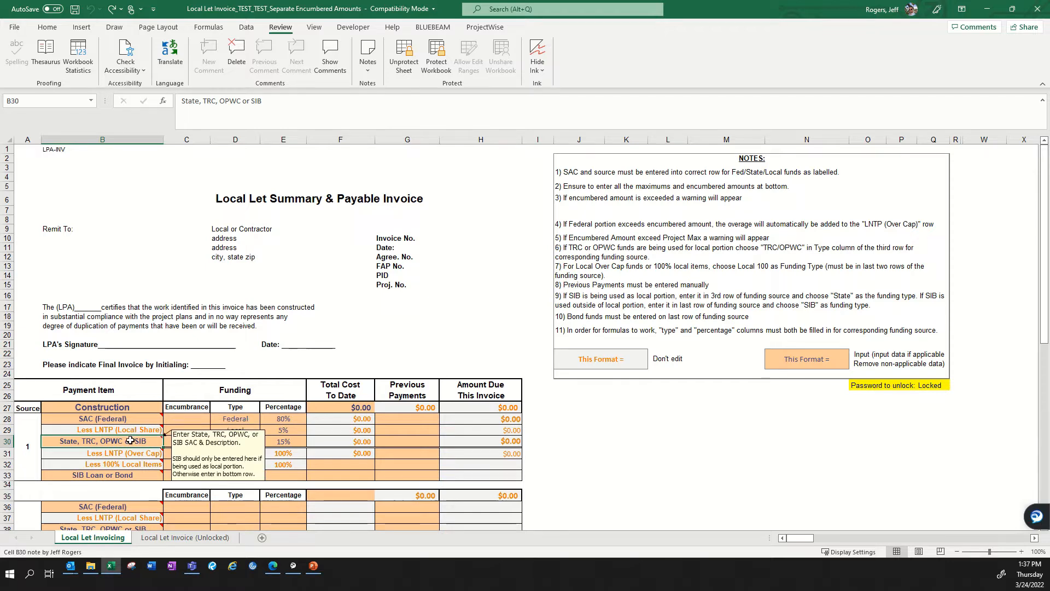
# - Check the Source 1 payment item notes and highlight the Source 1 Encumbrance cells from SAC (Federal) through SIB Loan or Bond
pyautogui.moveTo(126, 462)
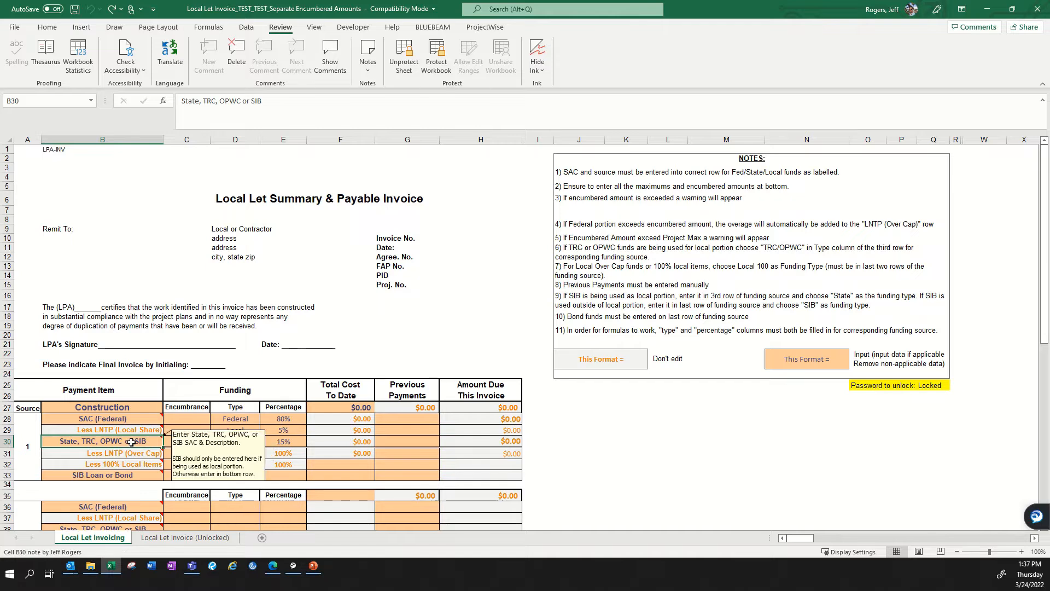
pyautogui.click(151, 420)
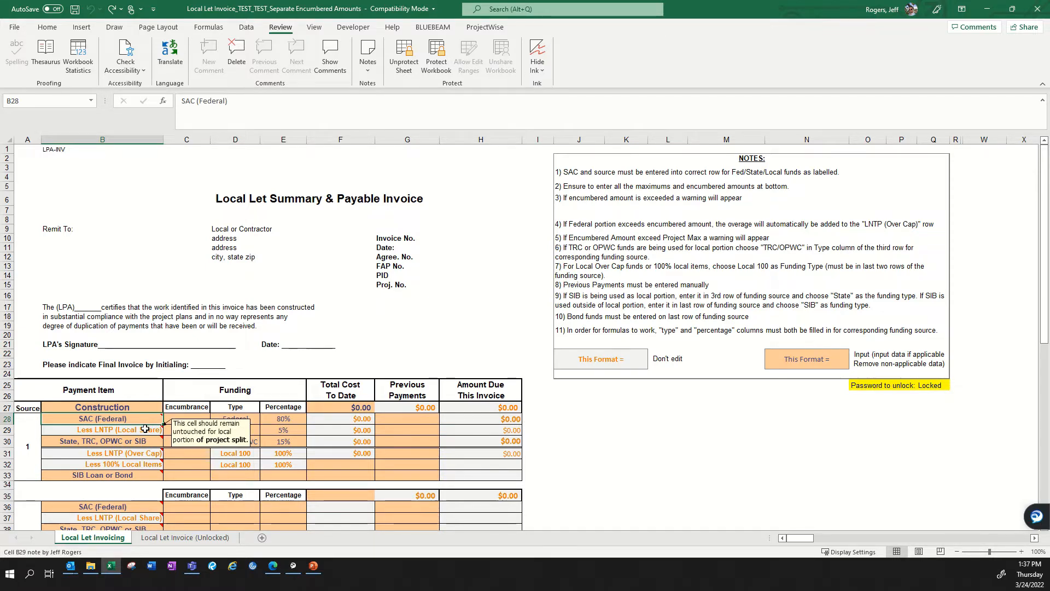
pyautogui.moveTo(186, 419); pyautogui.dragTo(189, 478)
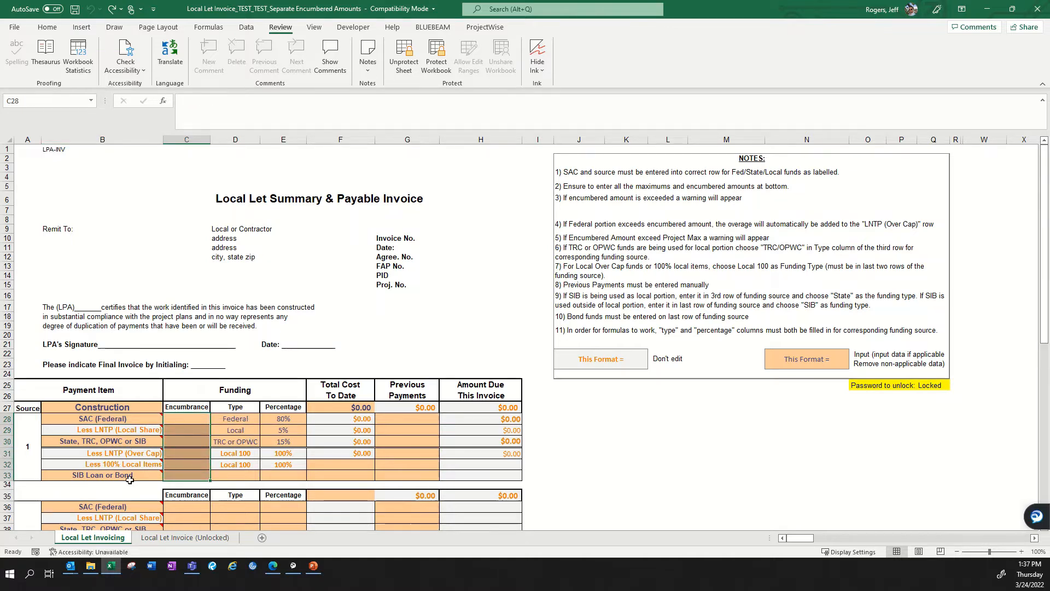
# - Examine the Source 2 funding block, its payment item notes for SAC (Federal) and SIB Loan or Bond, and its Encumbrance cells
pyautogui.scroll(-3, 129, 480)
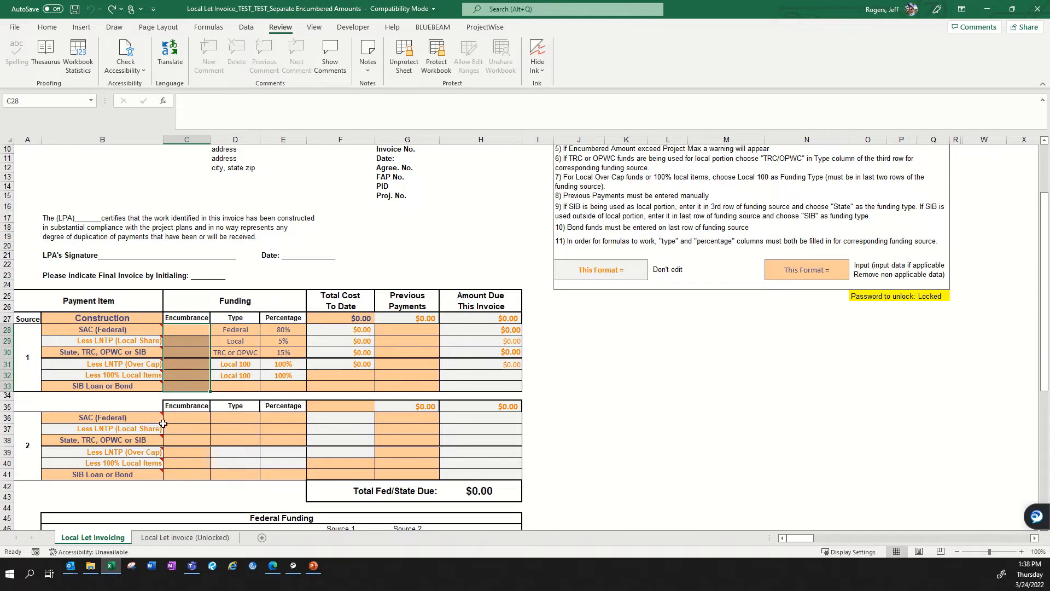
pyautogui.moveTo(146, 417); pyautogui.dragTo(476, 469)
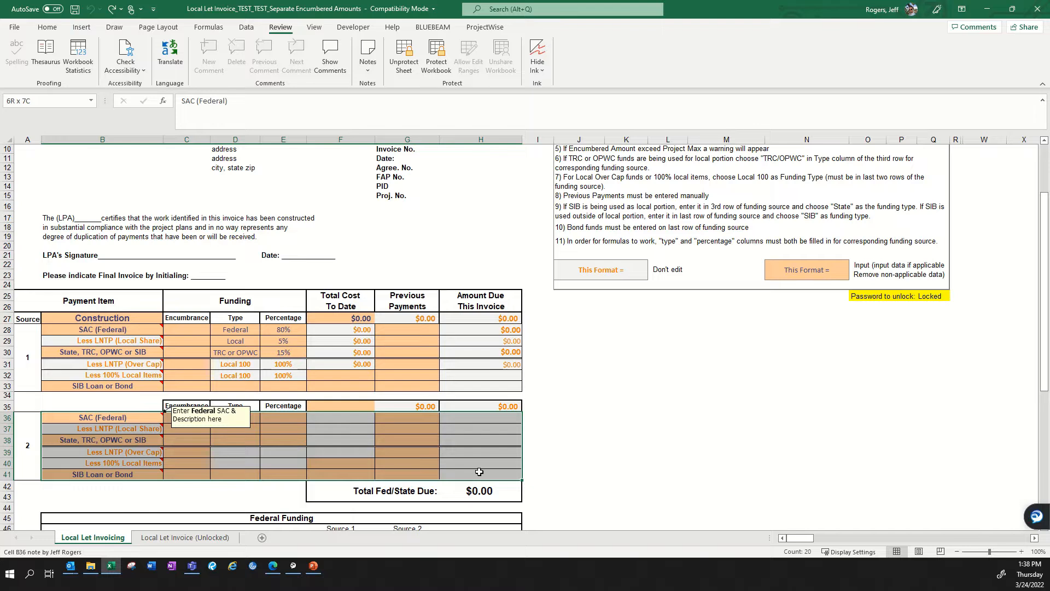
pyautogui.moveTo(479, 471); pyautogui.dragTo(480, 471)
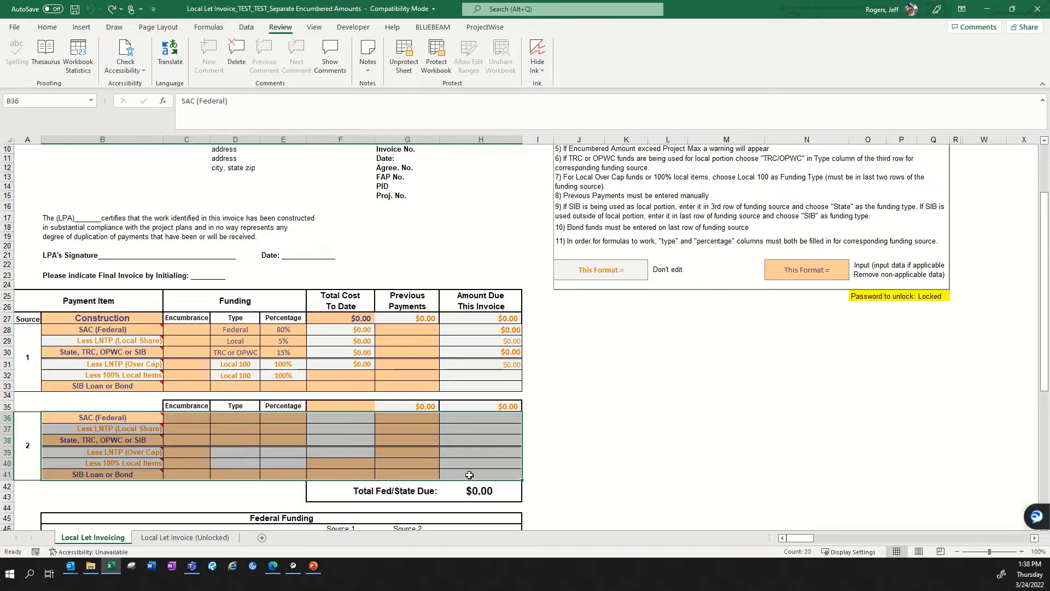
pyautogui.click(192, 441)
pyautogui.click(121, 474)
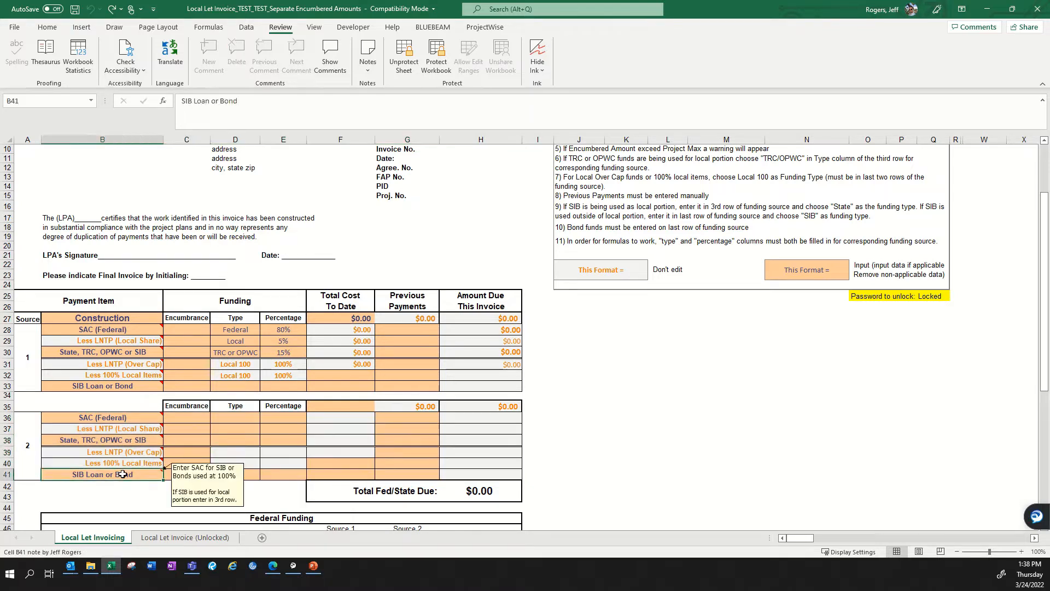
pyautogui.click(120, 440)
pyautogui.click(120, 418)
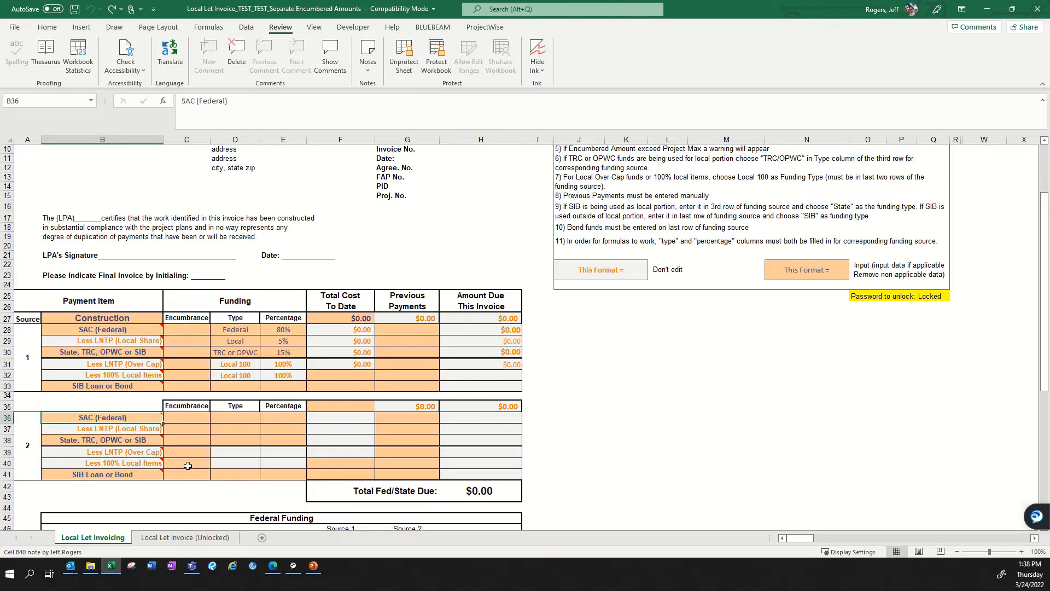
pyautogui.click(188, 433)
# - Examine the Source 1 maximum and encumbered amount cells in the Federal Funding and State Funding sections
pyautogui.scroll(-6, 191, 434)
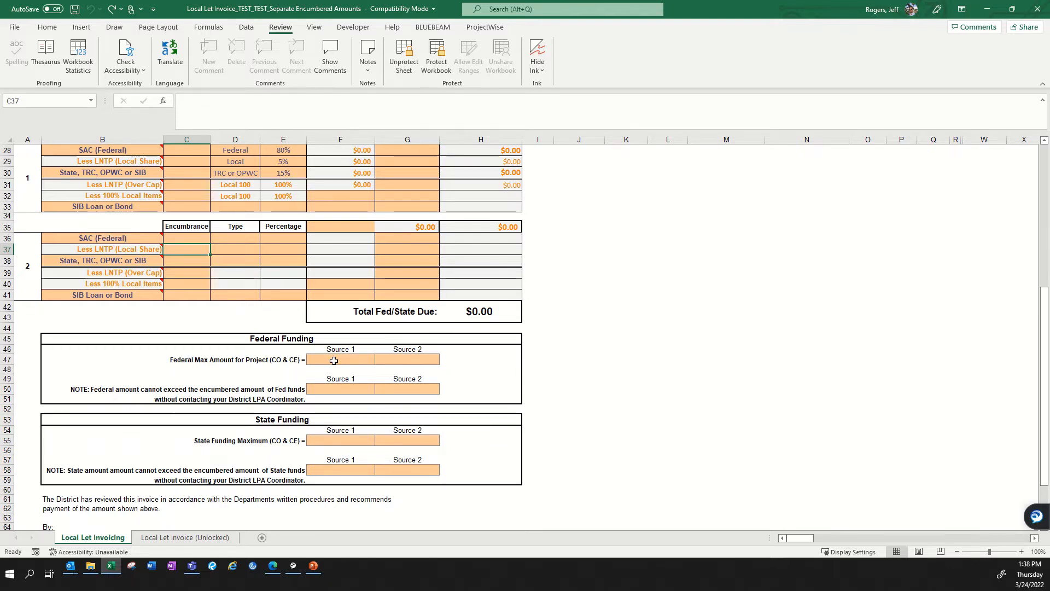
pyautogui.click(334, 360)
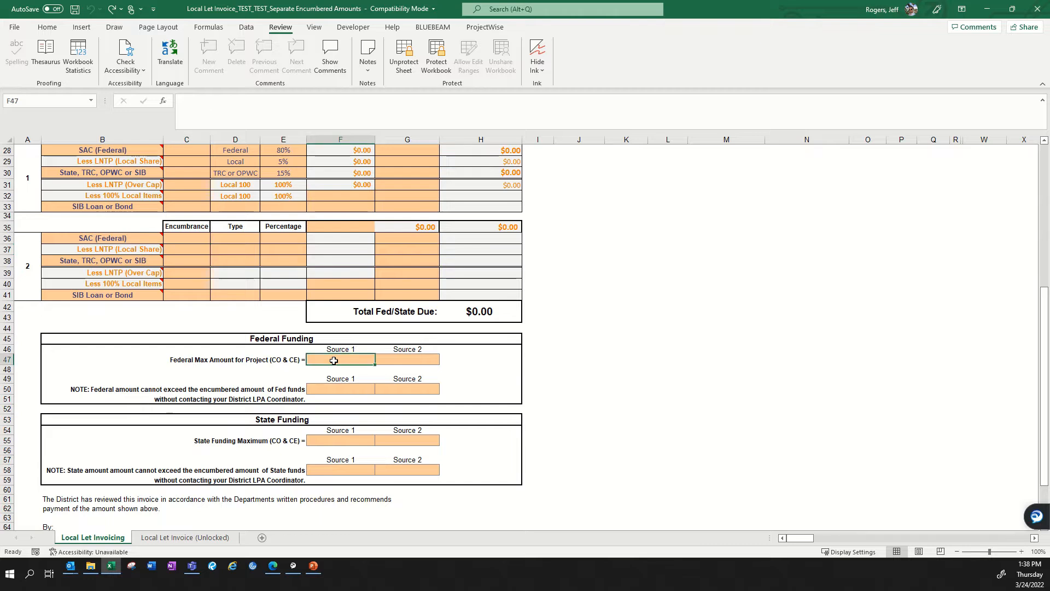
pyautogui.click(354, 388)
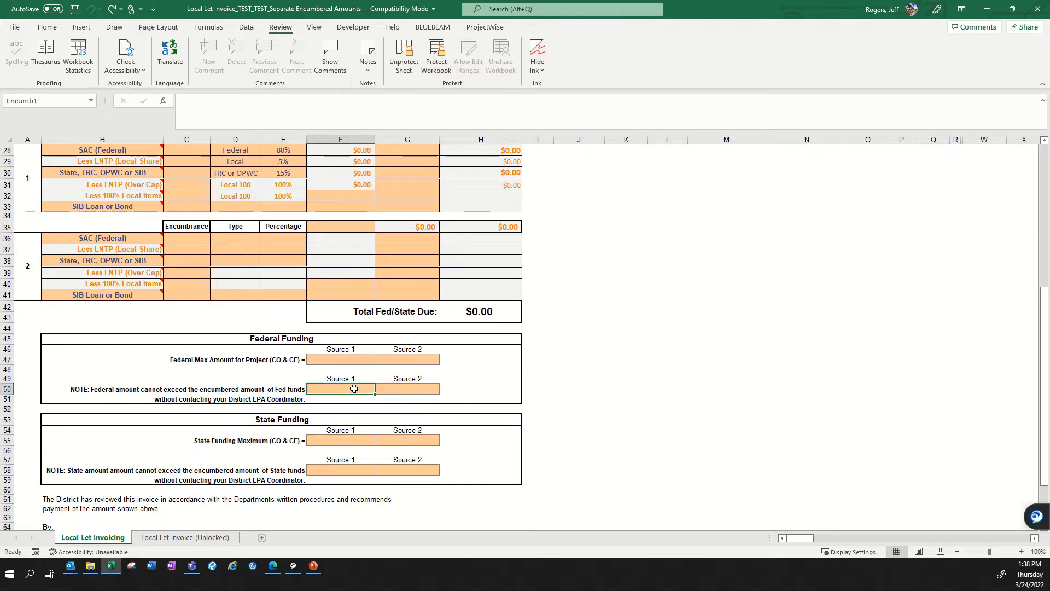
pyautogui.click(345, 441)
pyautogui.click(346, 469)
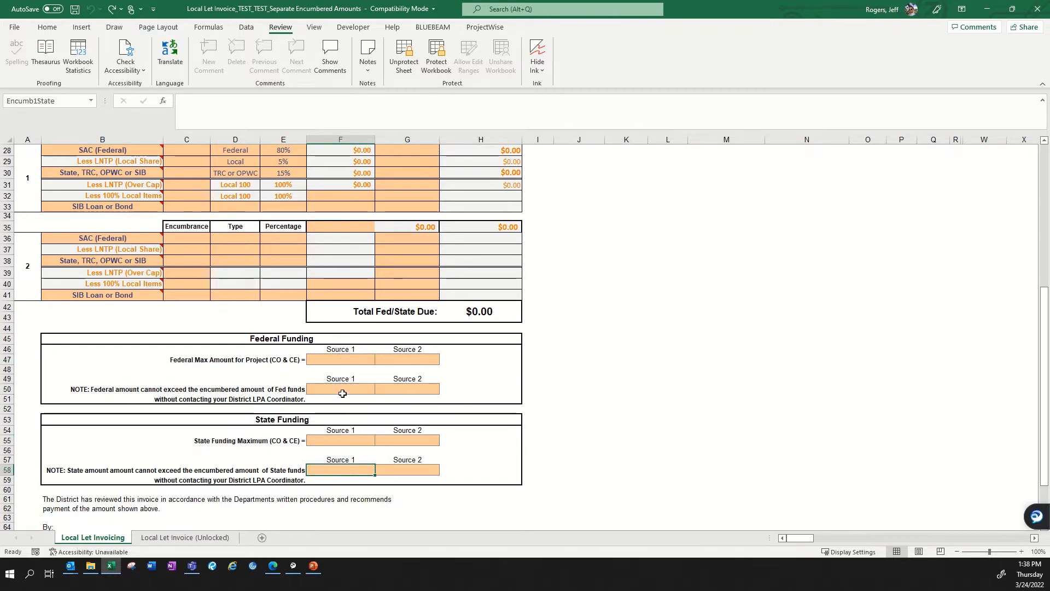
pyautogui.click(339, 361)
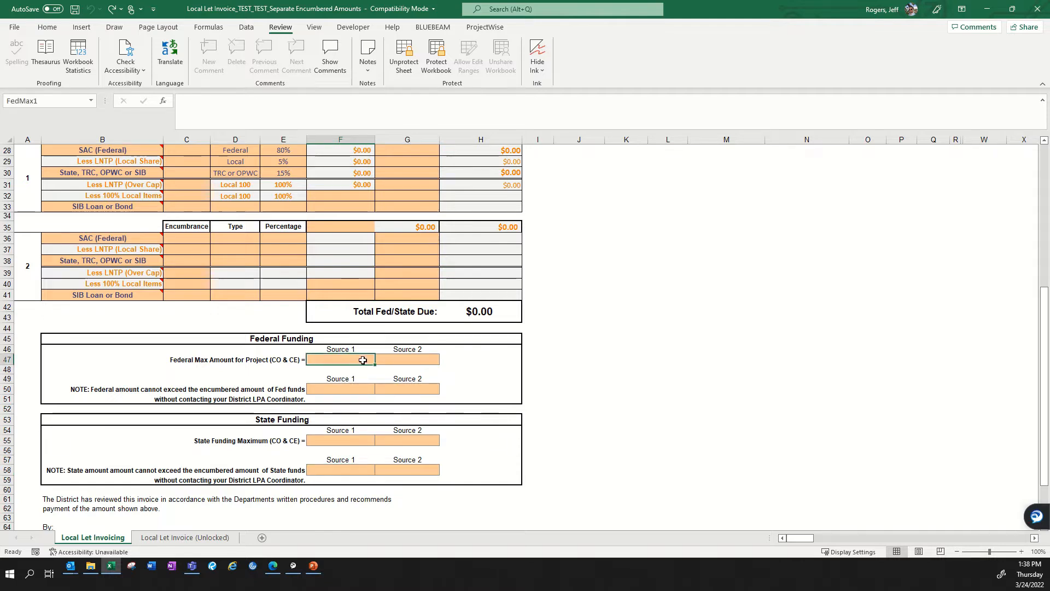
pyautogui.click(348, 389)
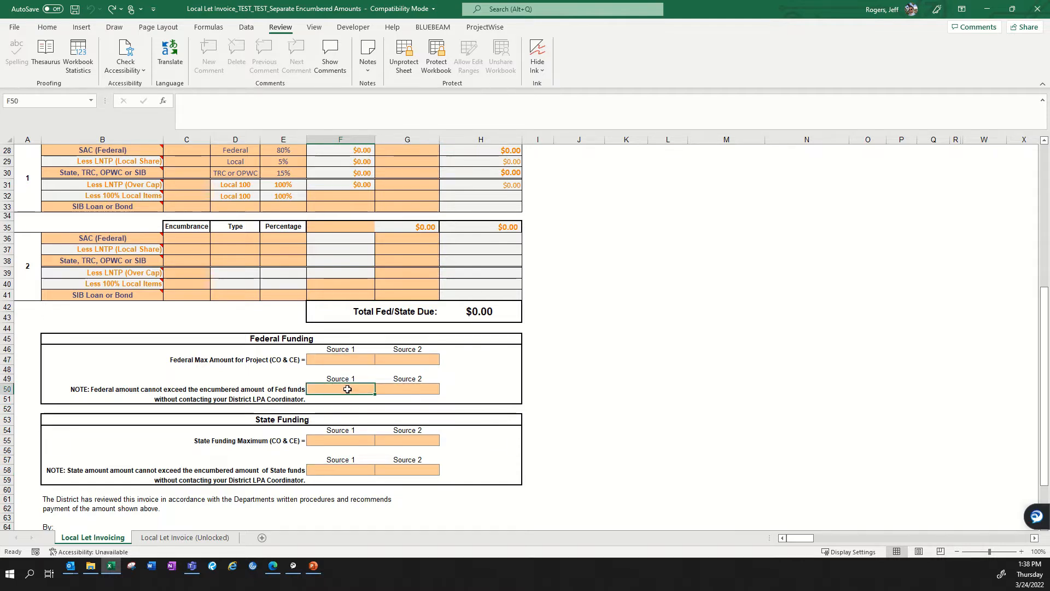
pyautogui.click(344, 440)
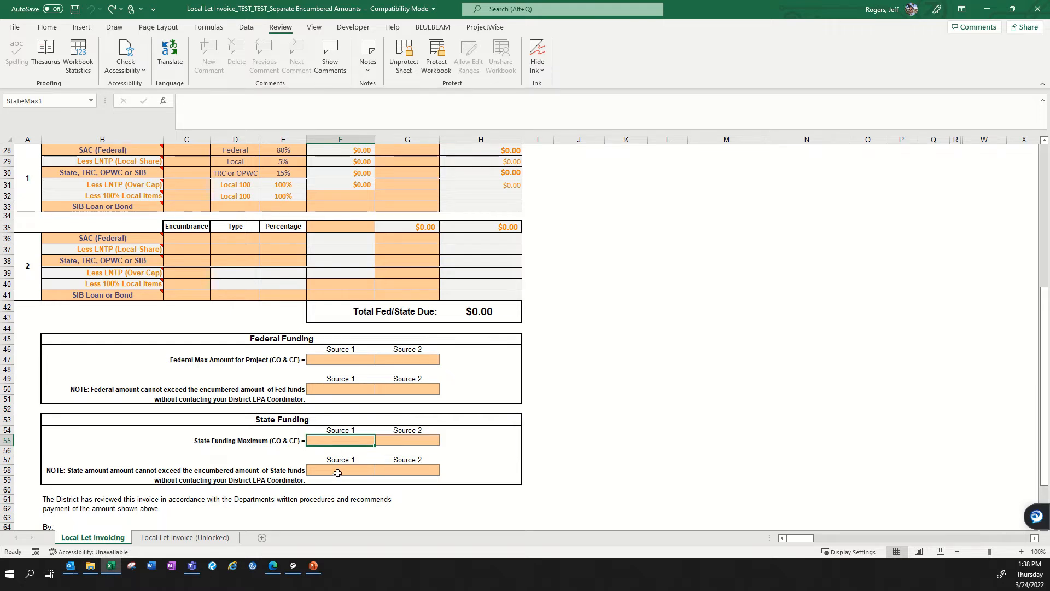
pyautogui.click(339, 473)
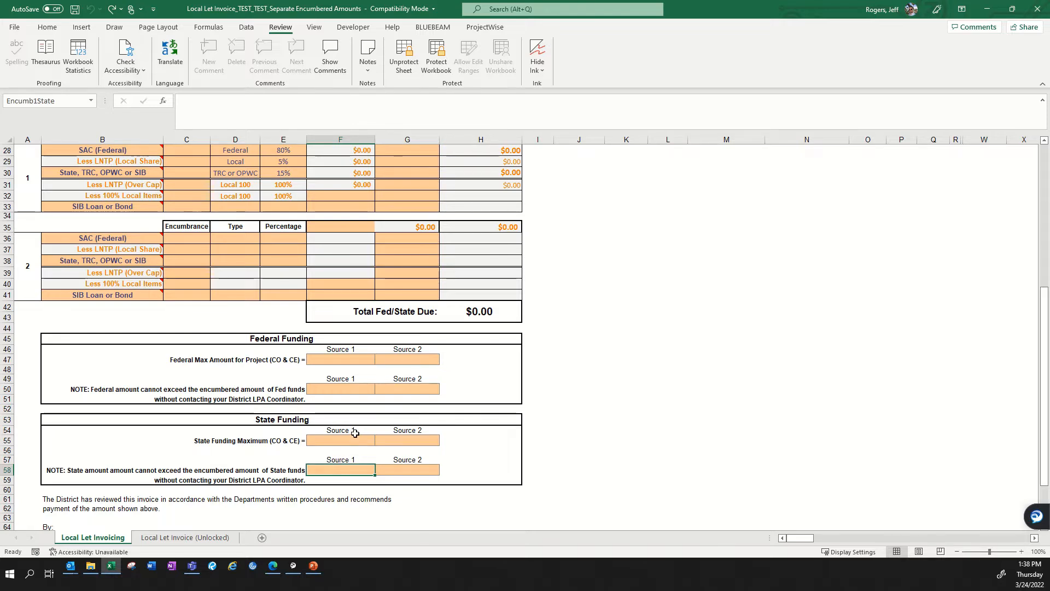
# - Return to the Source 1 construction block and highlight its first three rows, from SAC (Federal) to State, TRC, OPWC or SIB
pyautogui.scroll(6, 356, 433)
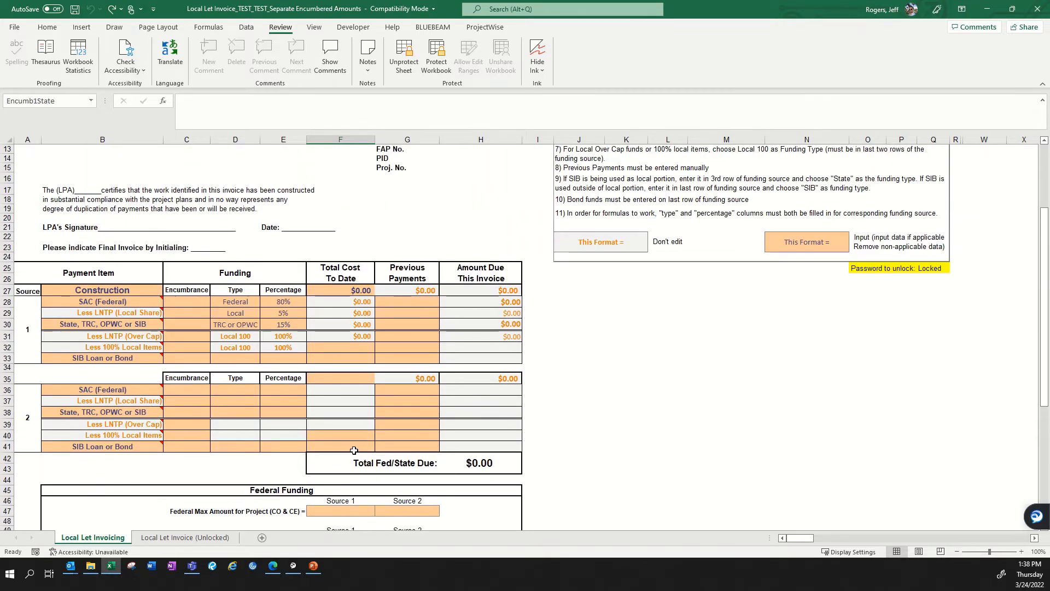
pyautogui.scroll(3, 354, 450)
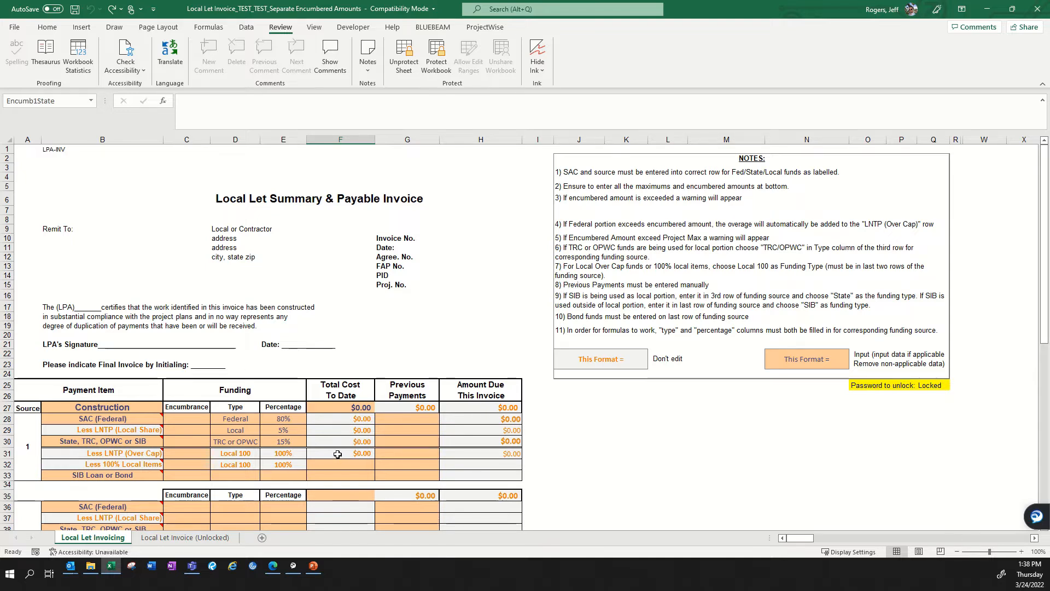
pyautogui.click(337, 454)
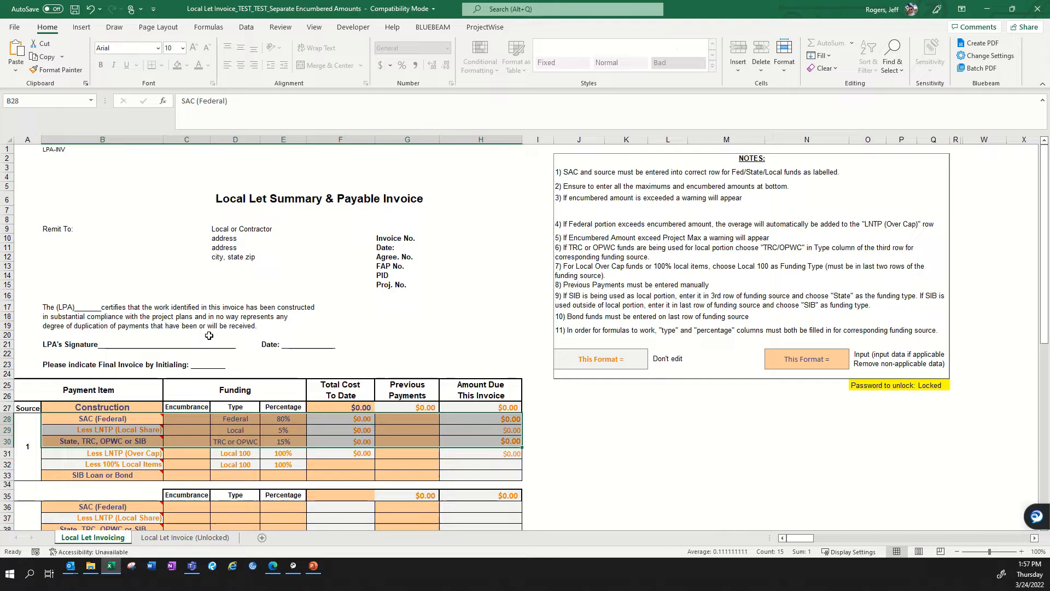
pyautogui.click(207, 335)
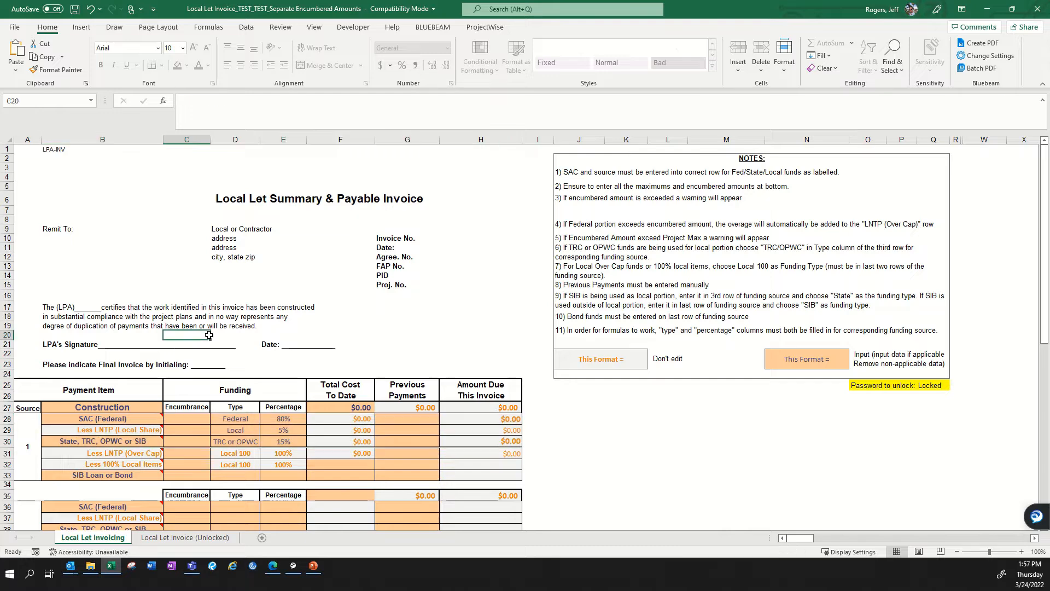
pyautogui.scroll(-2, 160, 346)
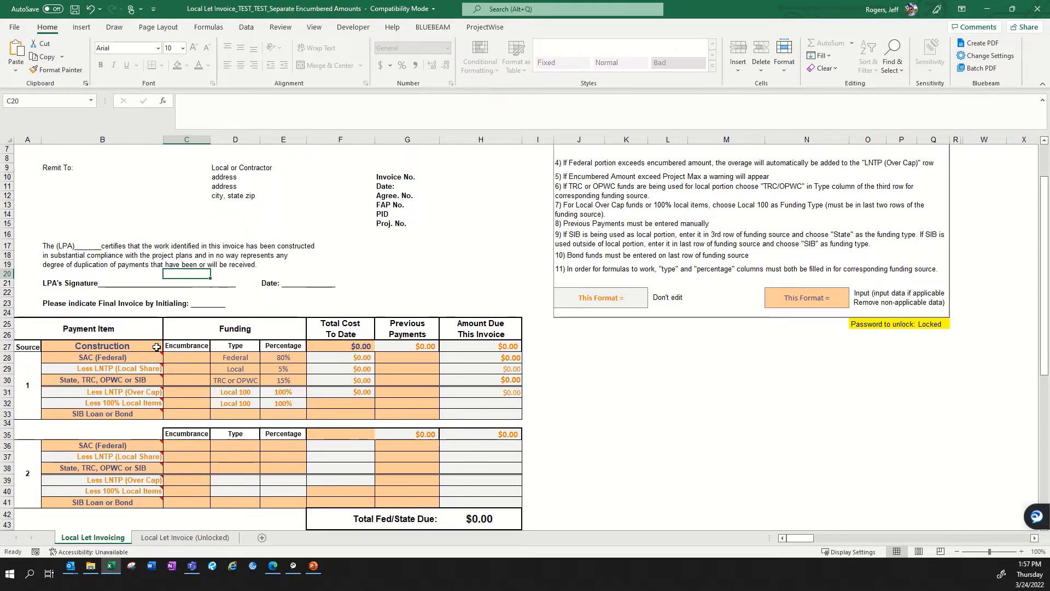
pyautogui.moveTo(147, 362)
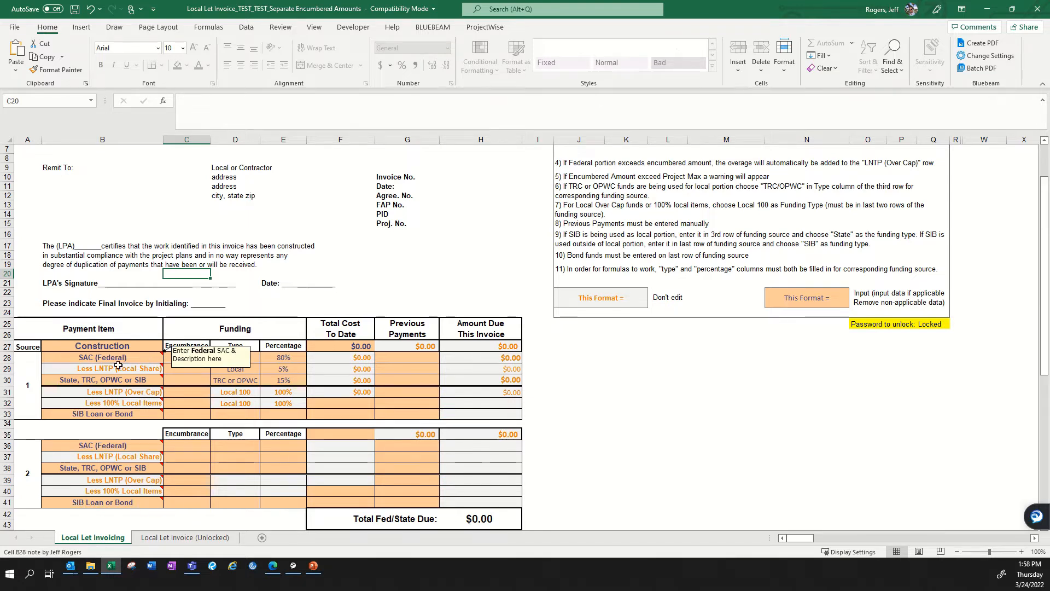
pyautogui.moveTo(71, 359); pyautogui.dragTo(195, 366)
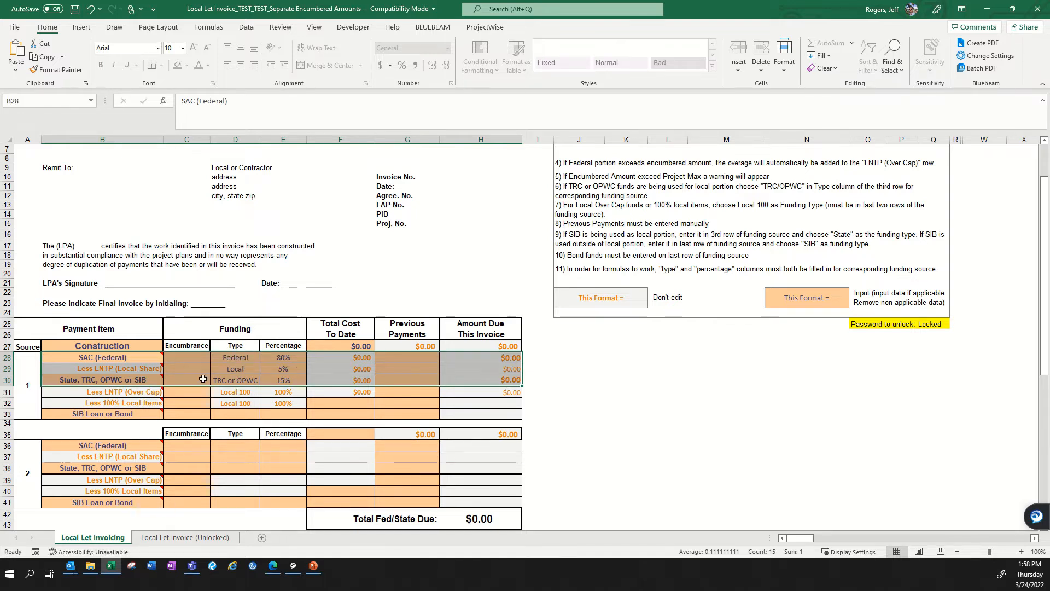
# - Set the funding type of the Source 1 "State, TRC, OPWC or SIB" row to State
pyautogui.click(182, 367)
pyautogui.click(255, 380)
pyautogui.click(265, 380)
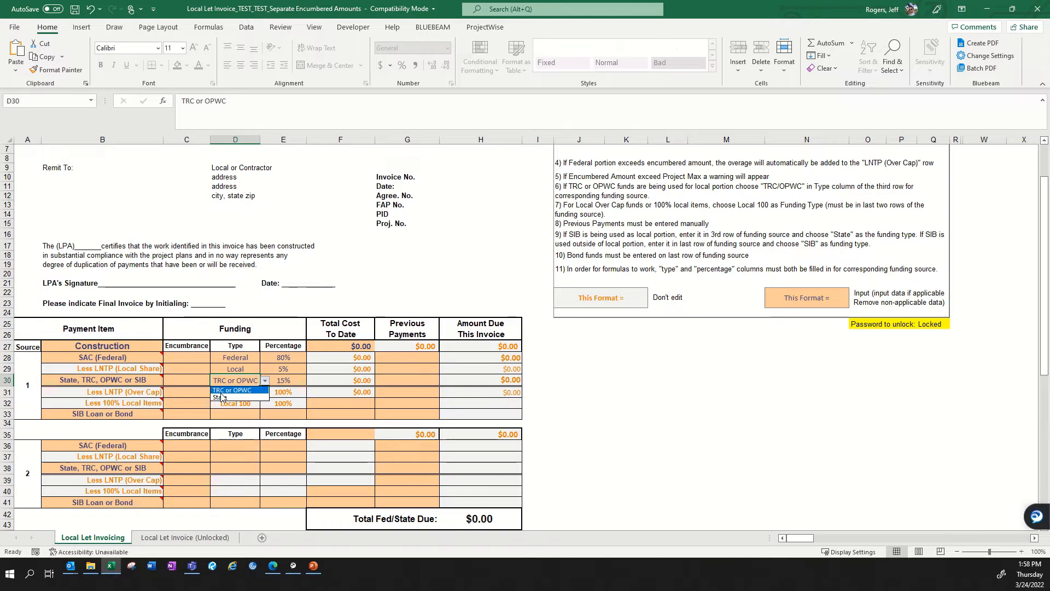
pyautogui.click(221, 392)
pyautogui.click(265, 381)
pyautogui.click(239, 392)
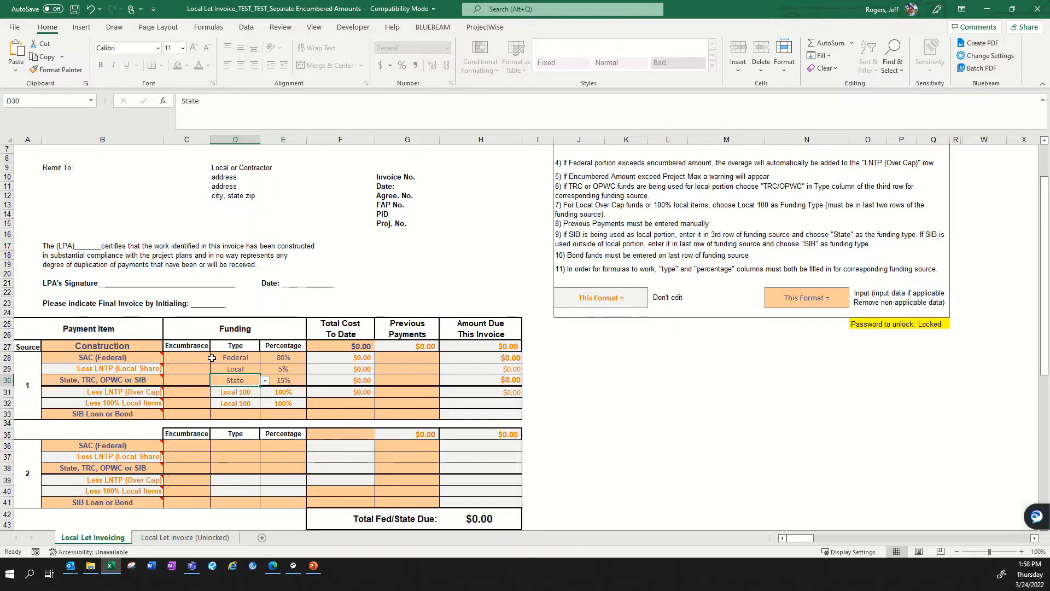
# - Review the type and percentage split across the Source 1 federal, local share, and State, TRC, OPWC or SIB rows
pyautogui.moveTo(153, 355); pyautogui.dragTo(291, 354)
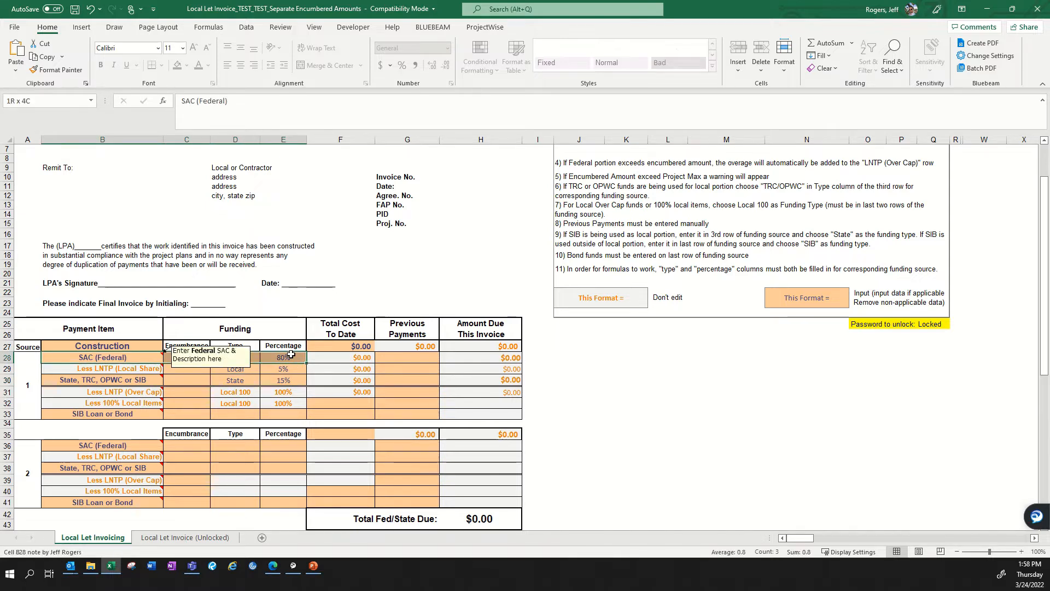
pyautogui.moveTo(291, 355); pyautogui.dragTo(291, 354)
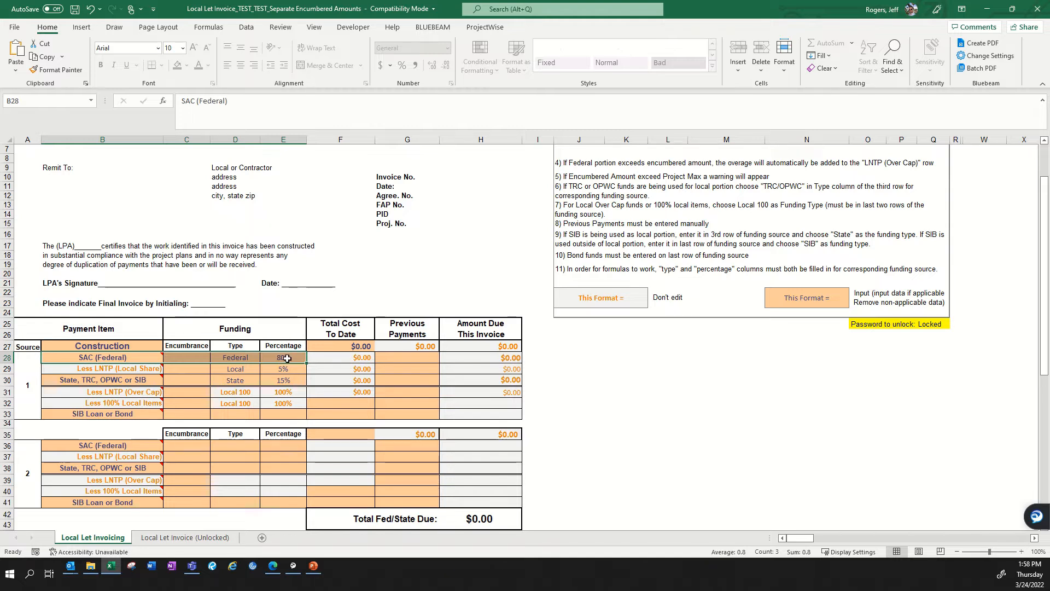
pyautogui.moveTo(149, 373); pyautogui.dragTo(291, 370)
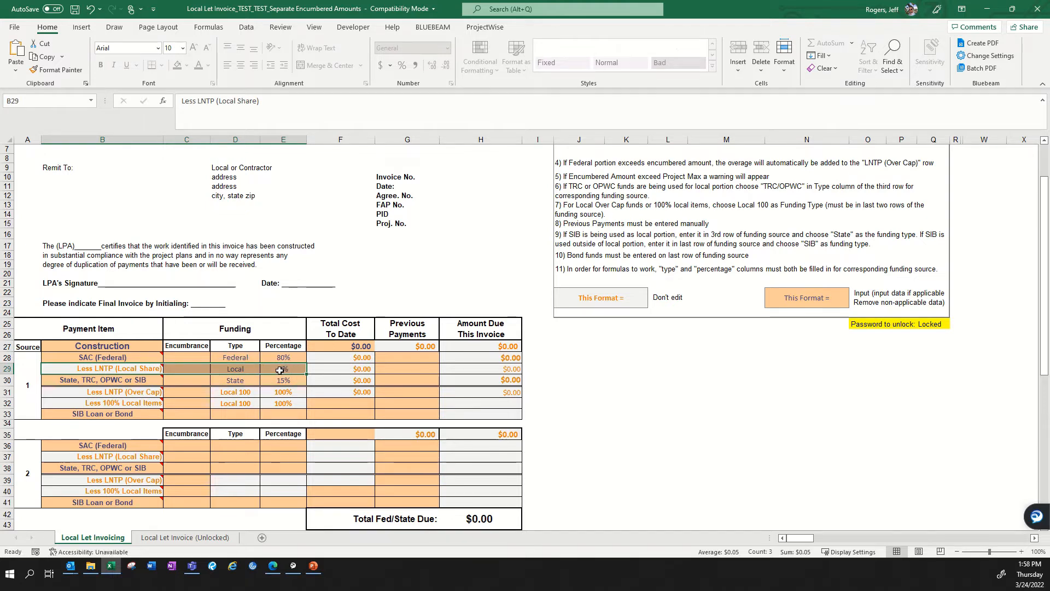
pyautogui.moveTo(157, 380)
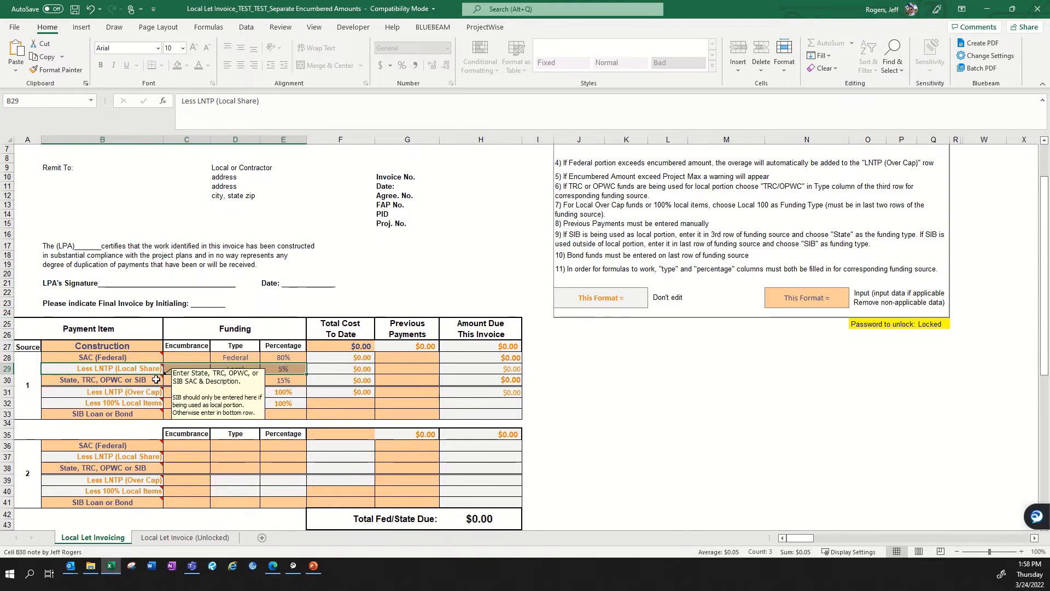
pyautogui.moveTo(156, 380); pyautogui.dragTo(285, 378)
pyautogui.click(285, 378)
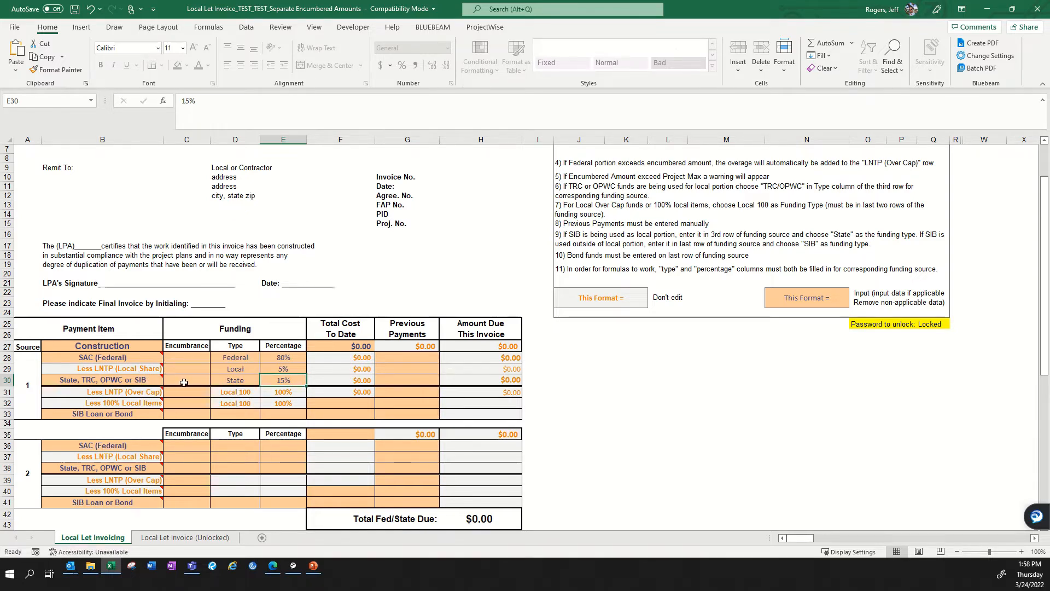
# - Check the available funding types for the Source 1 "State, TRC, OPWC or SIB" and "Less LNTP (Local Share)" rows, keeping the current choices
pyautogui.click(239, 382)
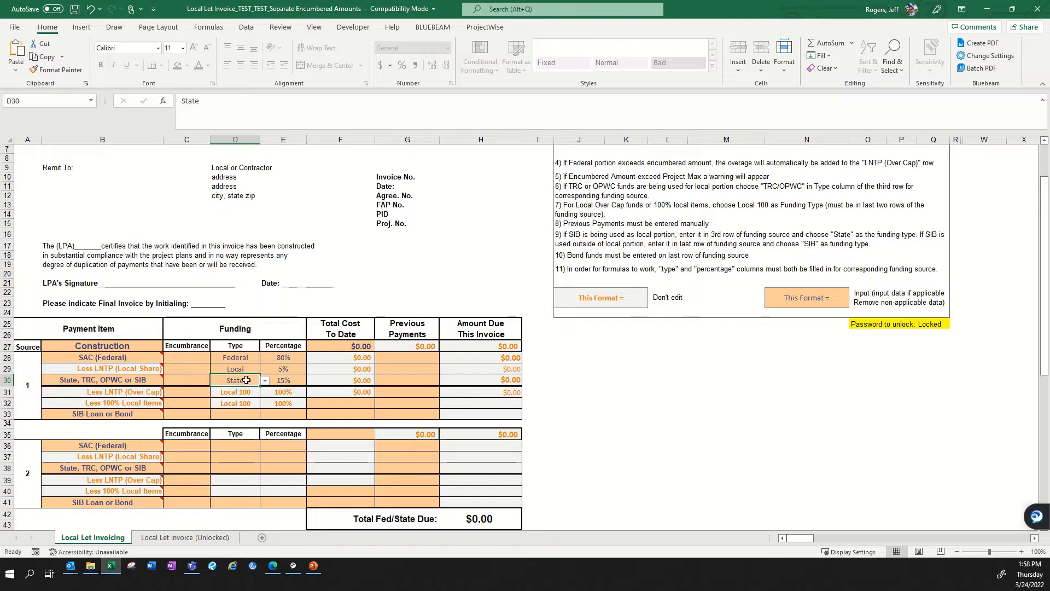
pyautogui.click(265, 382)
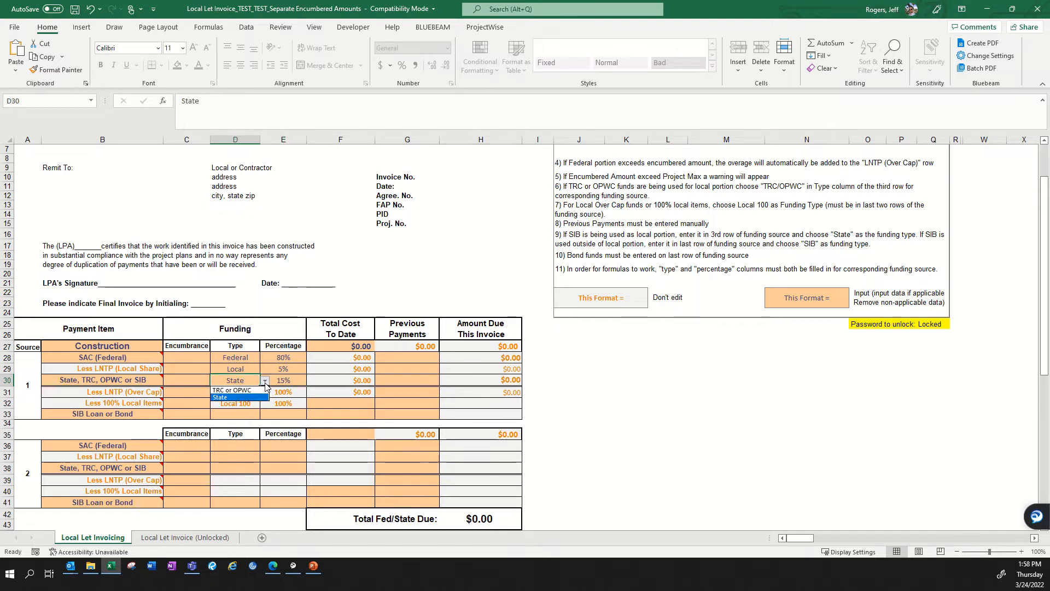
pyautogui.click(265, 383)
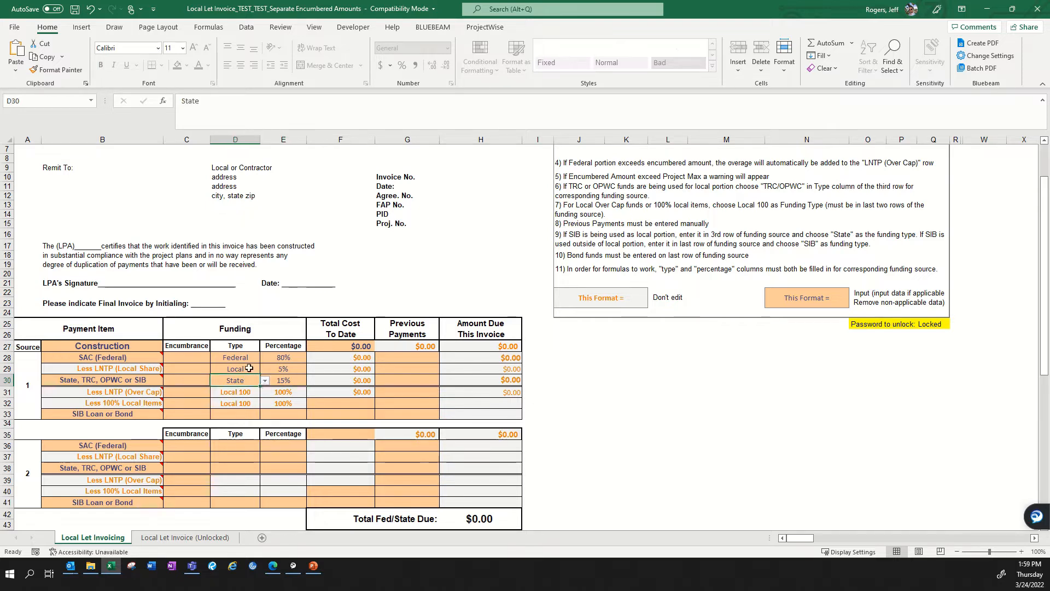
pyautogui.click(249, 370)
pyautogui.click(264, 370)
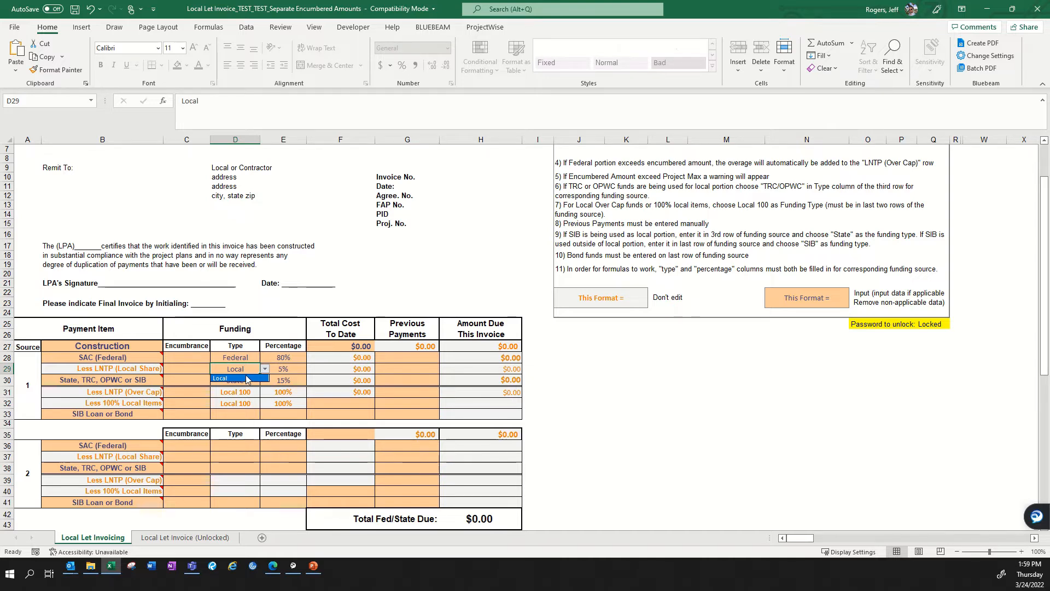
pyautogui.click(290, 369)
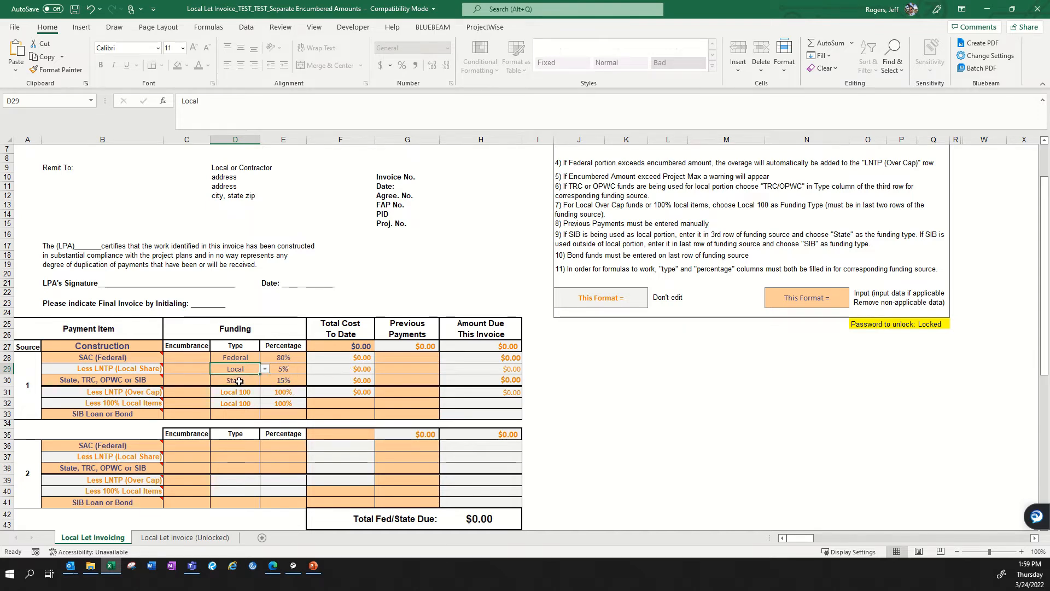
# - Recheck the type choices in the Source 1 SAC (Federal), Less LNTP (Local Share), and State, TRC, OPWC or SIB rows without changing them
pyautogui.click(241, 355)
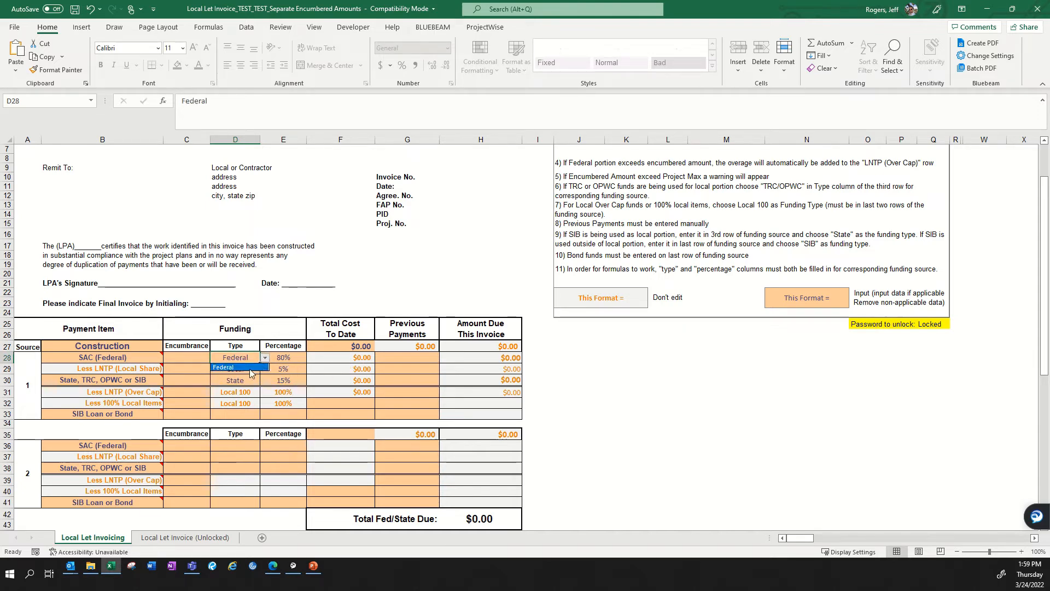
pyautogui.click(255, 369)
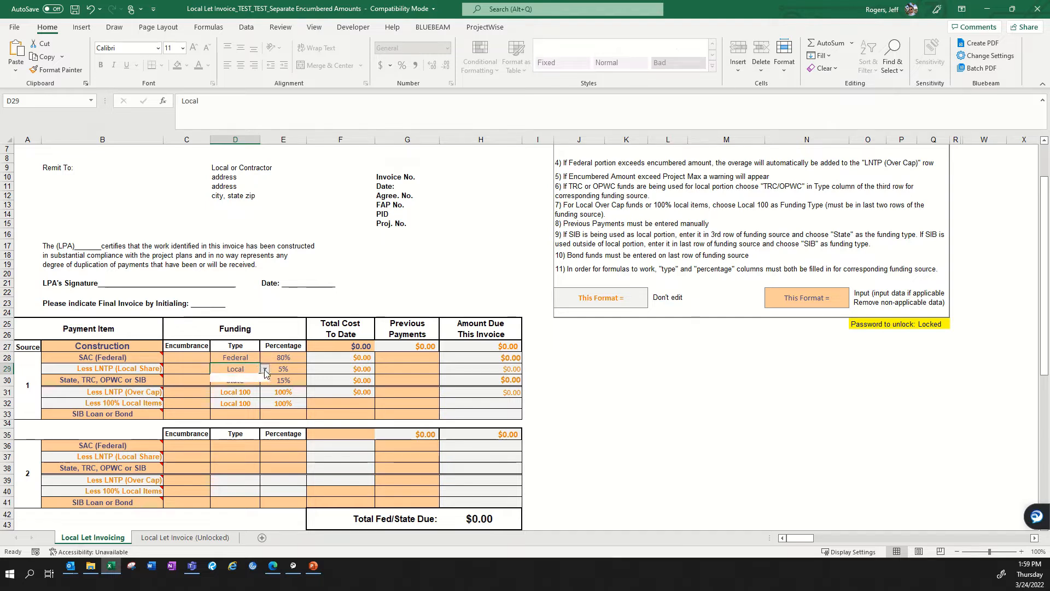
pyautogui.click(235, 379)
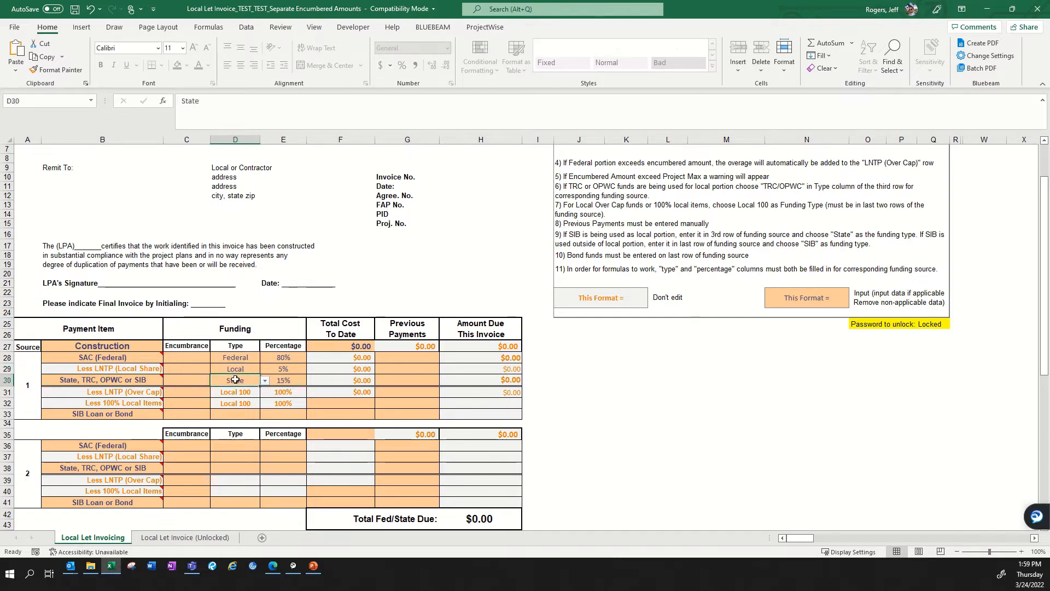
pyautogui.click(265, 380)
# - Highlight the last three Source 1 rows and examine the Less LNTP (Over Cap) row with its Total Cost To Date formula
pyautogui.moveTo(145, 391)
pyautogui.moveTo(145, 392); pyautogui.dragTo(465, 411)
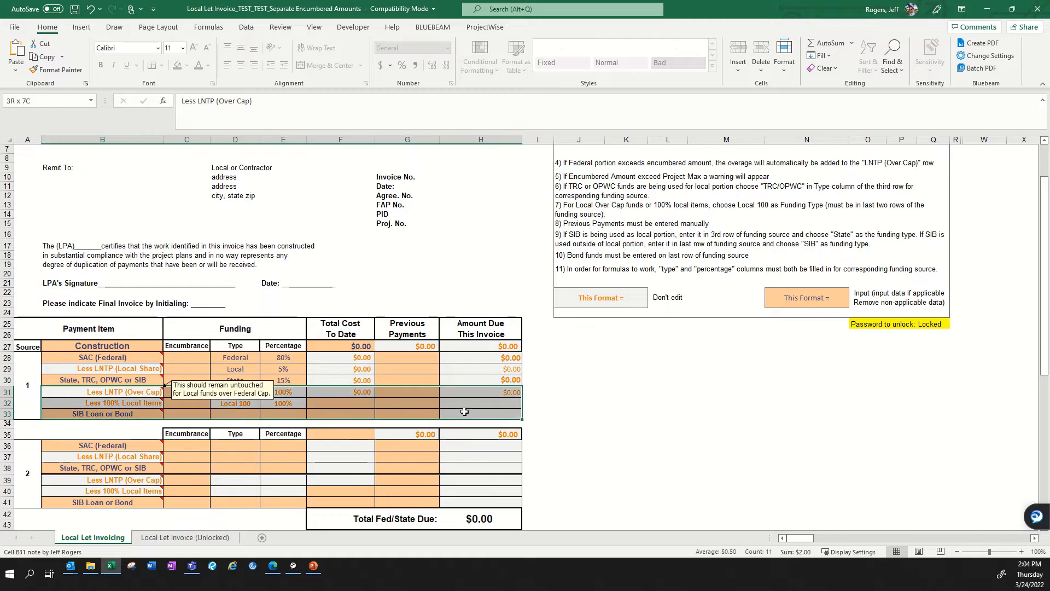
pyautogui.click(200, 393)
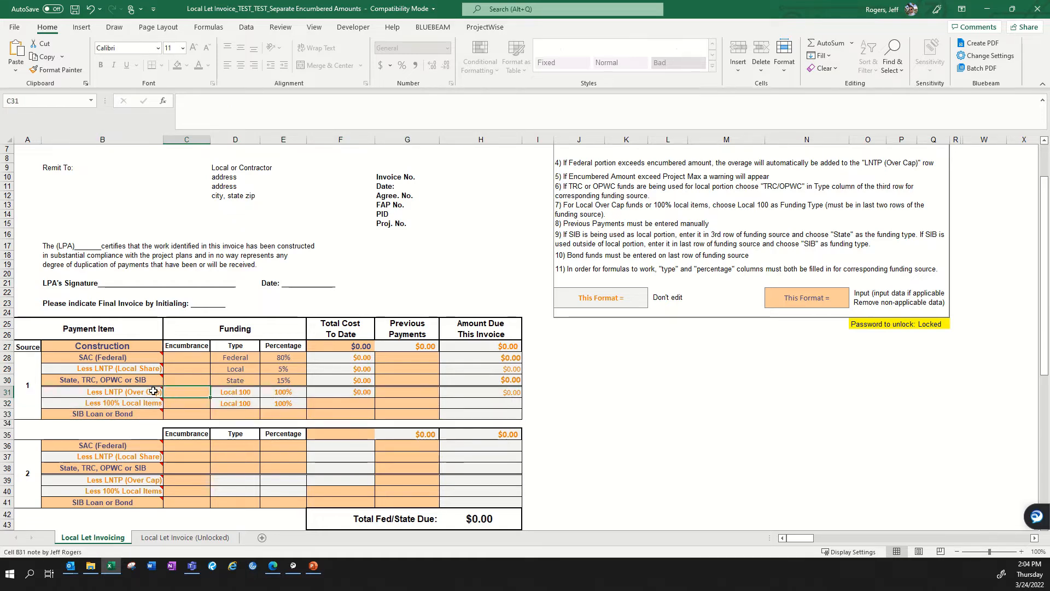
pyautogui.moveTo(160, 395); pyautogui.dragTo(459, 395)
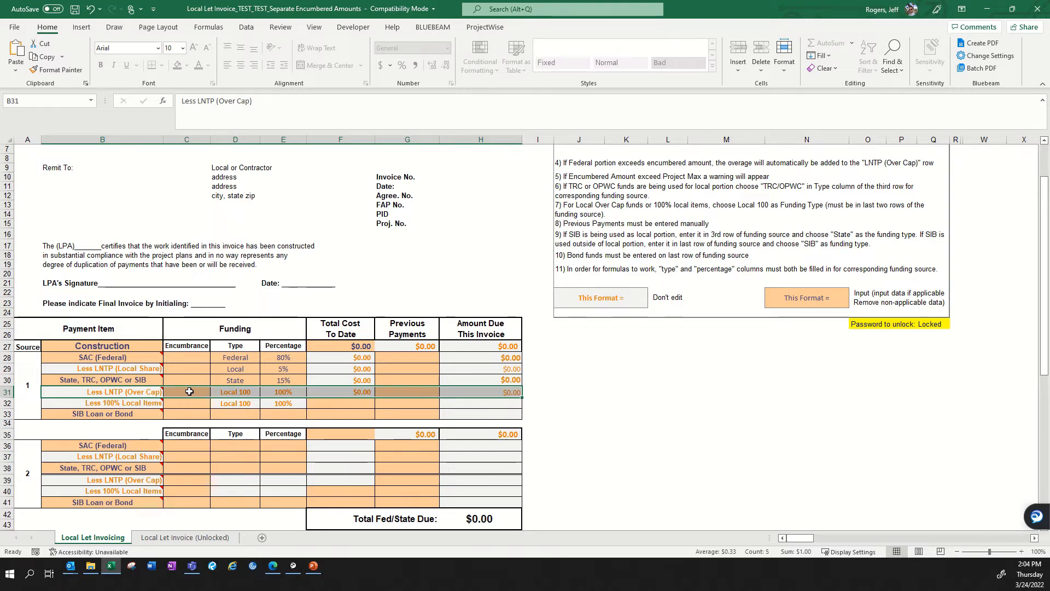
pyautogui.click(343, 346)
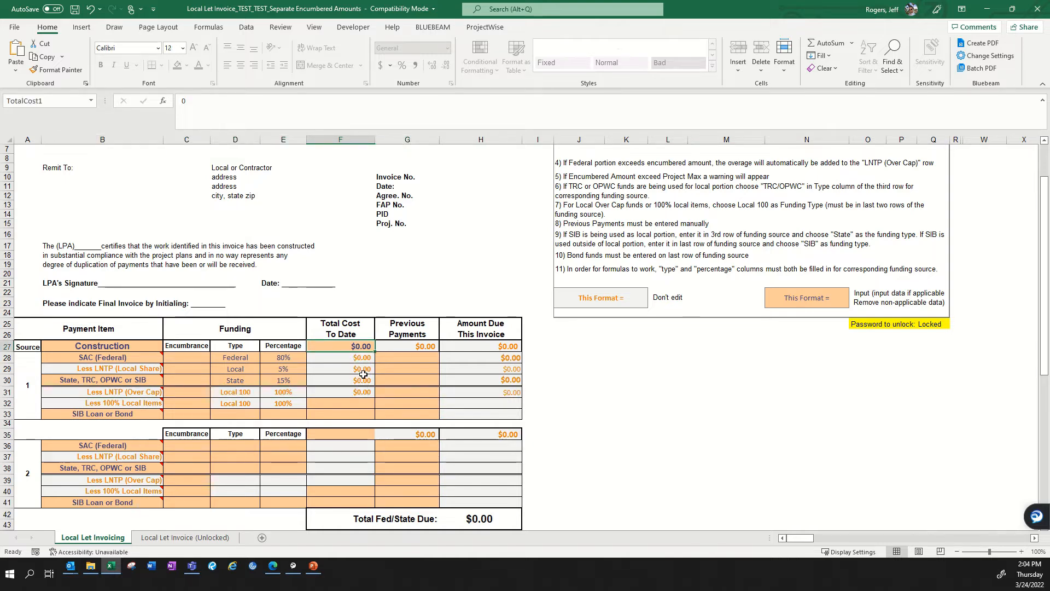
pyautogui.click(358, 395)
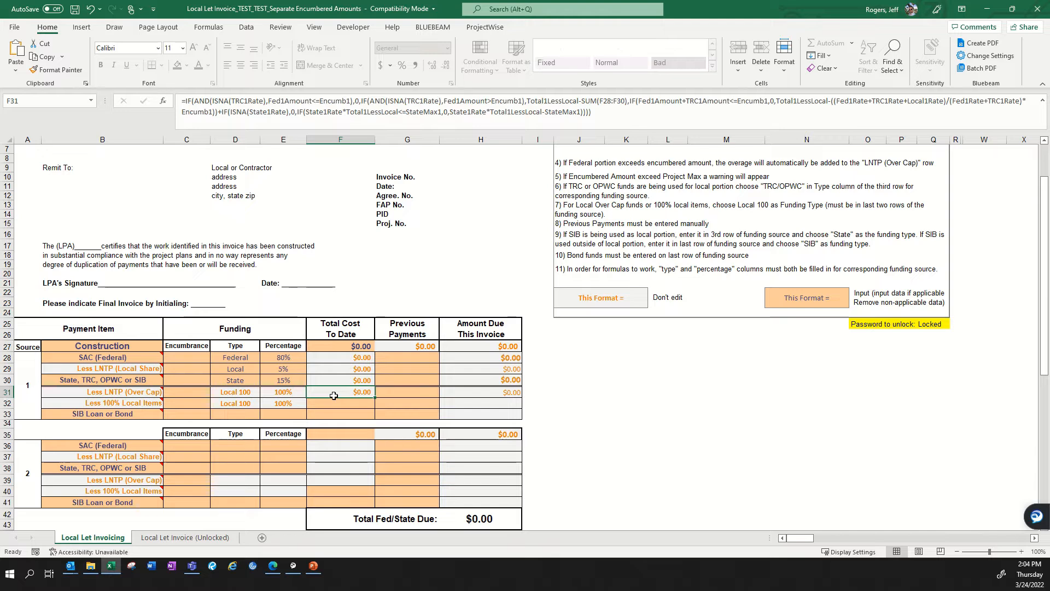
# - Highlight the Source 1 Less 100% Local Items row and select its Total Cost To Date input cell
pyautogui.click(337, 406)
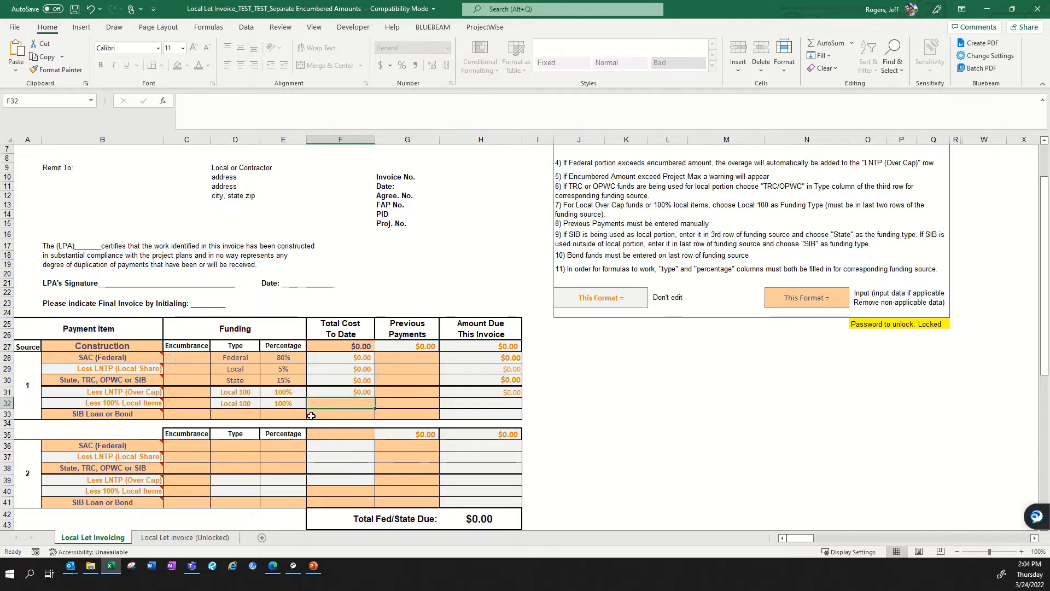
pyautogui.moveTo(161, 405); pyautogui.dragTo(499, 403)
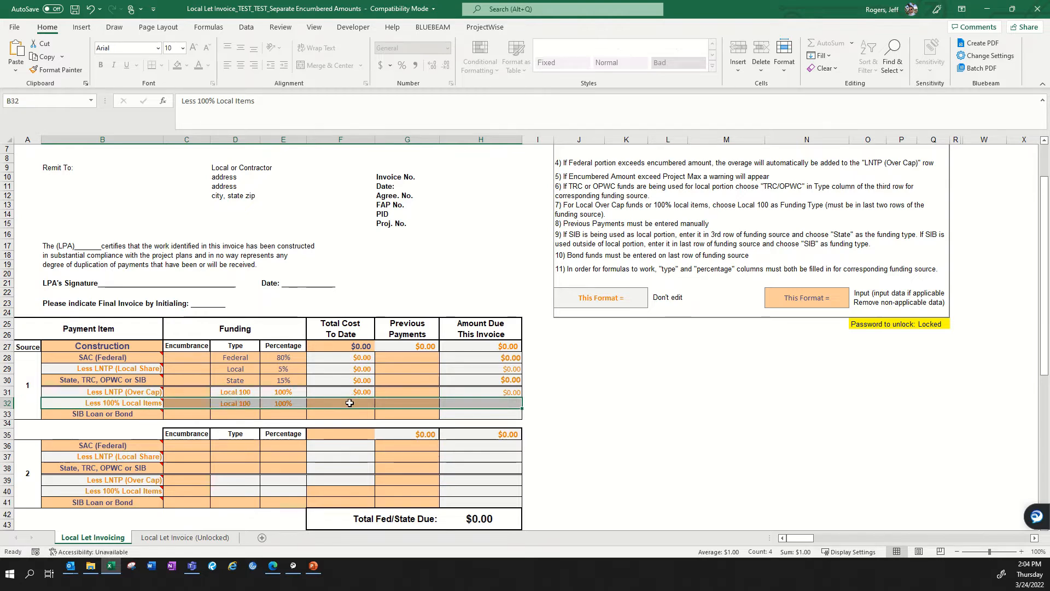
pyautogui.click(350, 401)
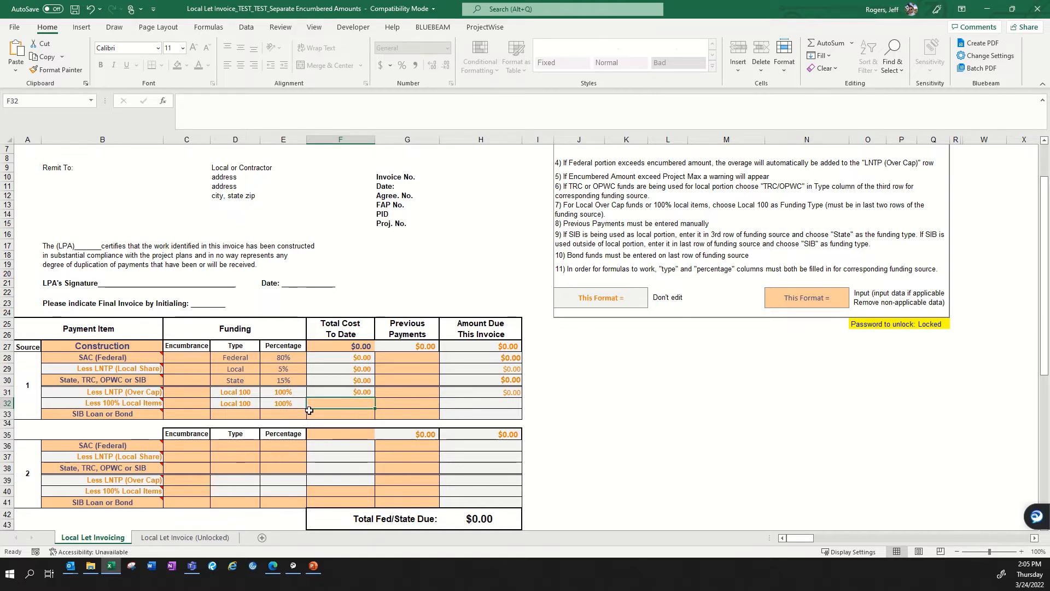
# - Examine the Source 1 SIB Loan or Bond row's encumbrance, available funding types, percentage, and Total Cost To Date cells, leaving them empty
pyautogui.click(181, 414)
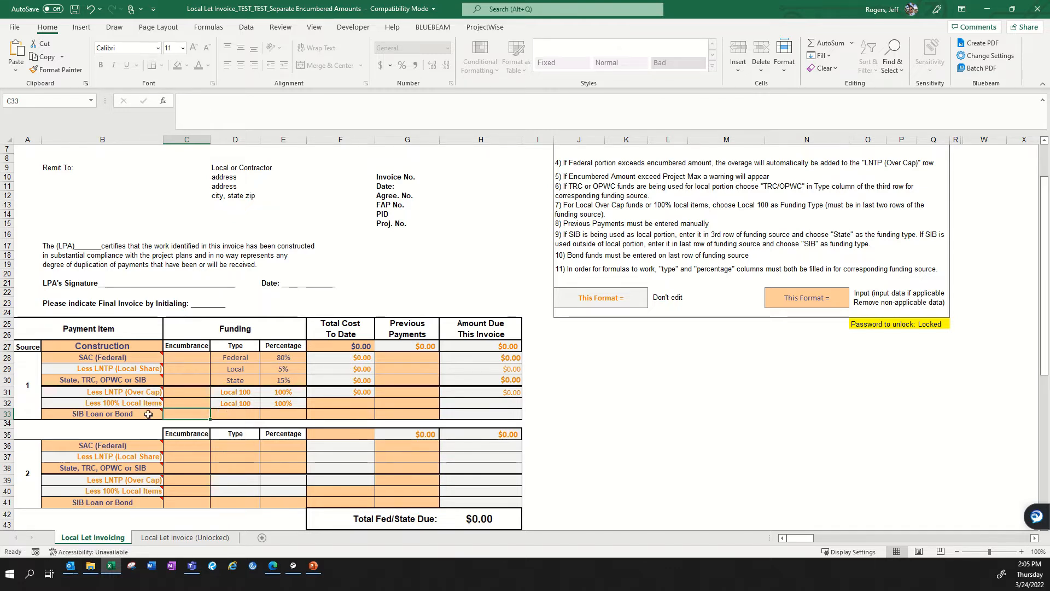
pyautogui.moveTo(157, 412)
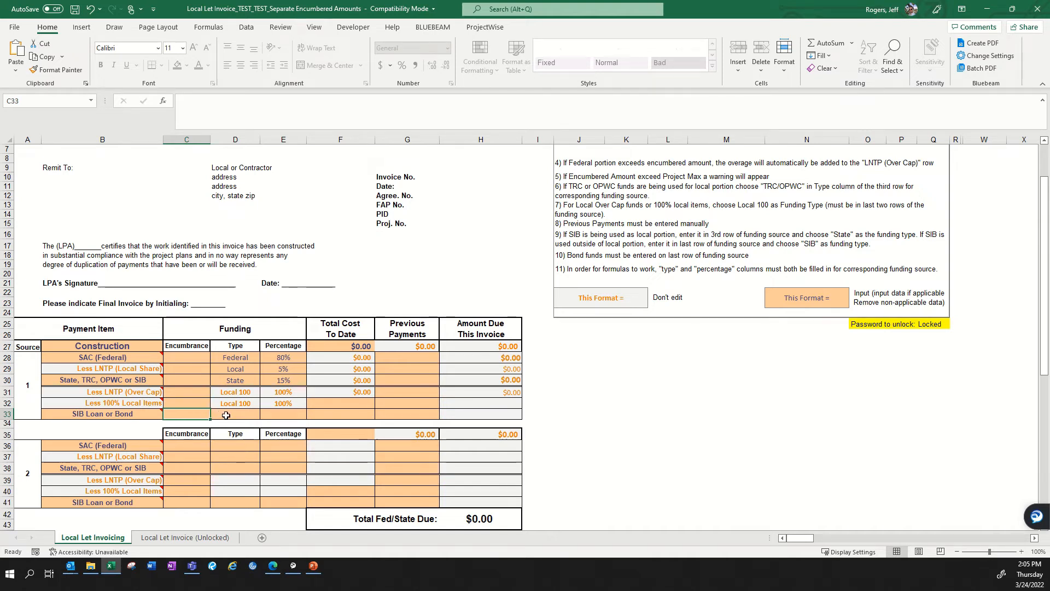
pyautogui.click(232, 416)
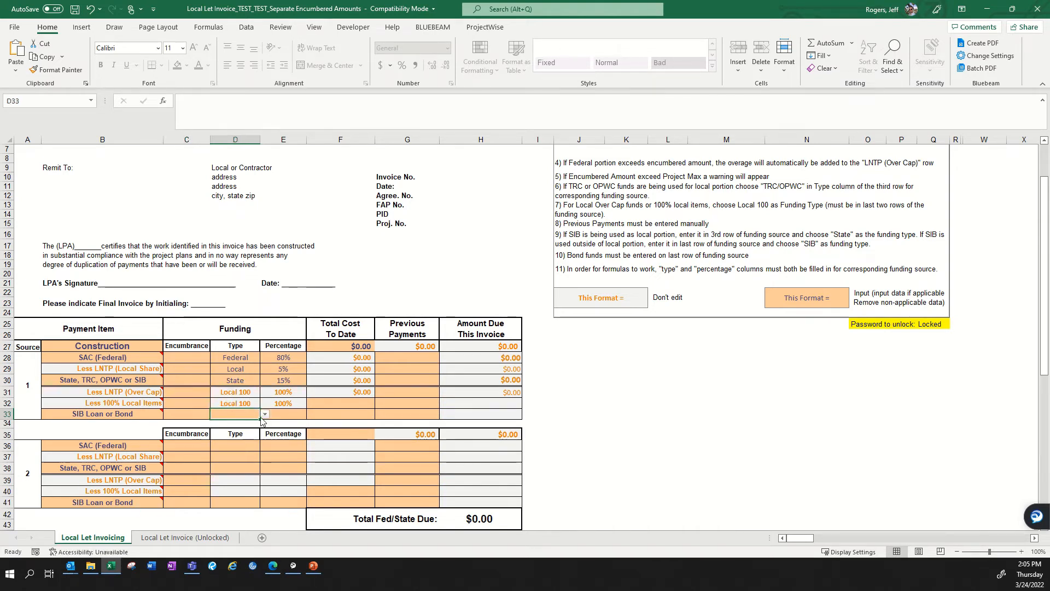
pyautogui.click(264, 414)
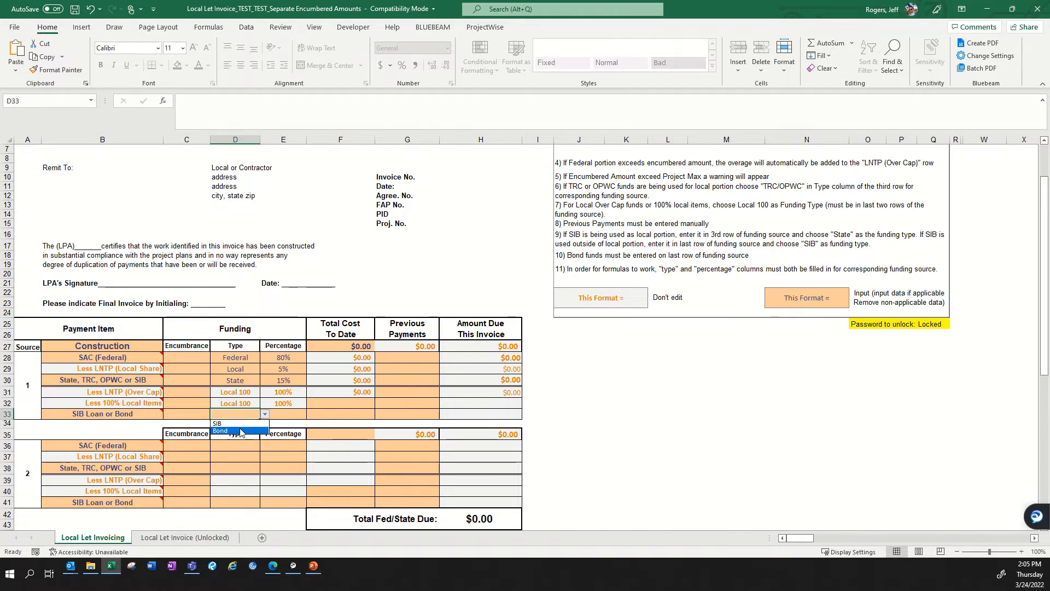
pyautogui.press('Escape')
pyautogui.click(188, 415)
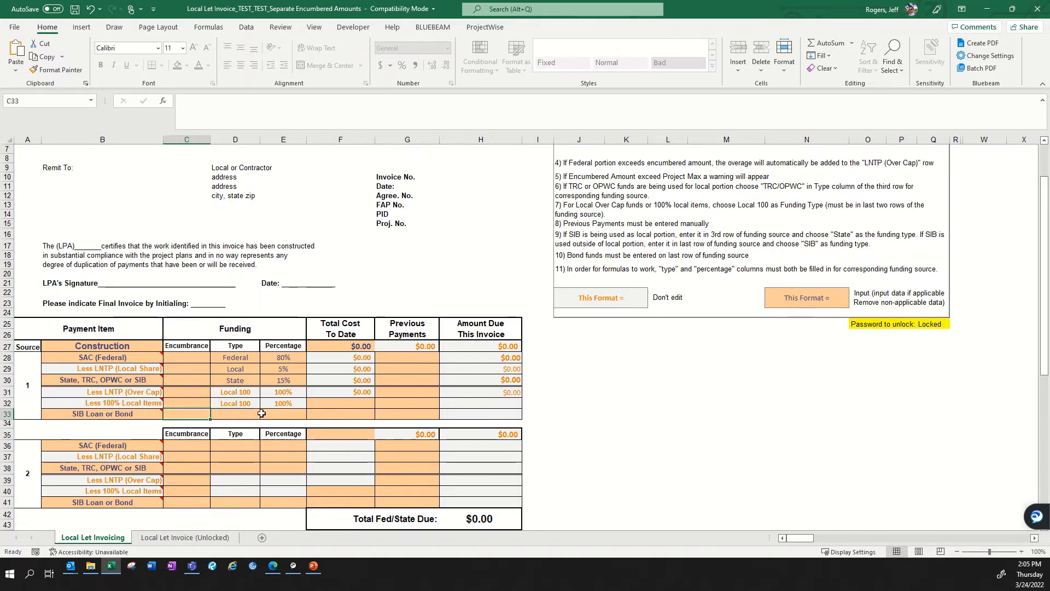
pyautogui.click(278, 414)
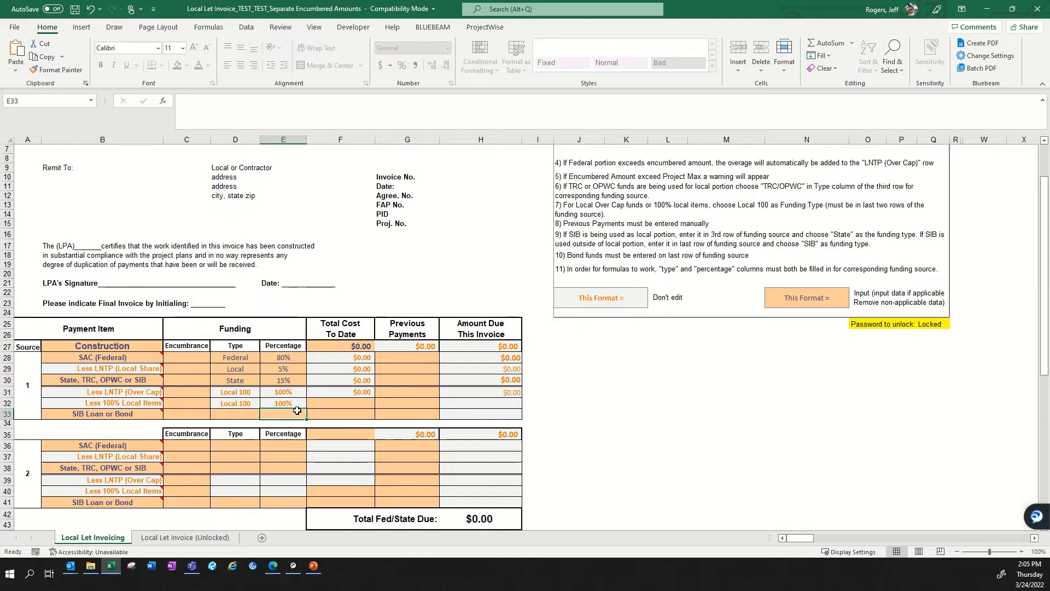
pyautogui.click(334, 416)
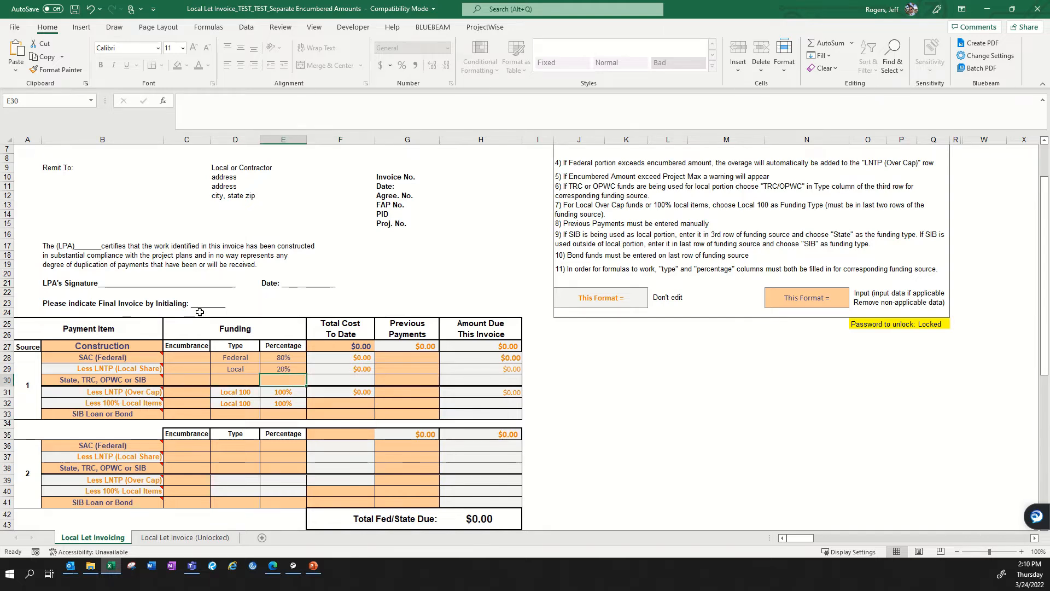
# - Set the Source 1 Federal Max Amount for Project to $100 and its encumbered federal amount to $90
pyautogui.scroll(-5, 200, 313)
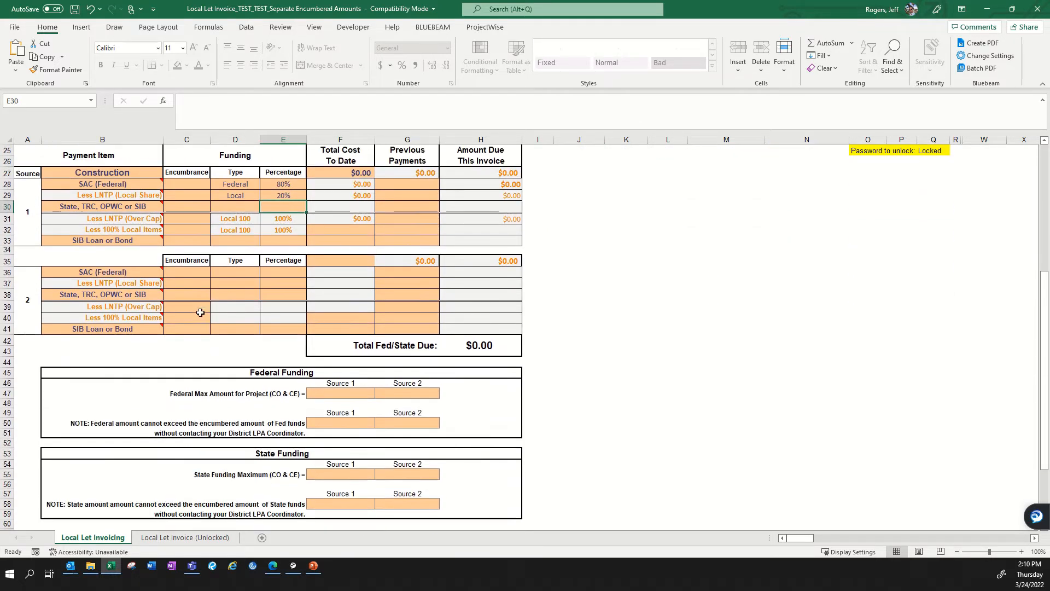
pyautogui.scroll(-1, 203, 312)
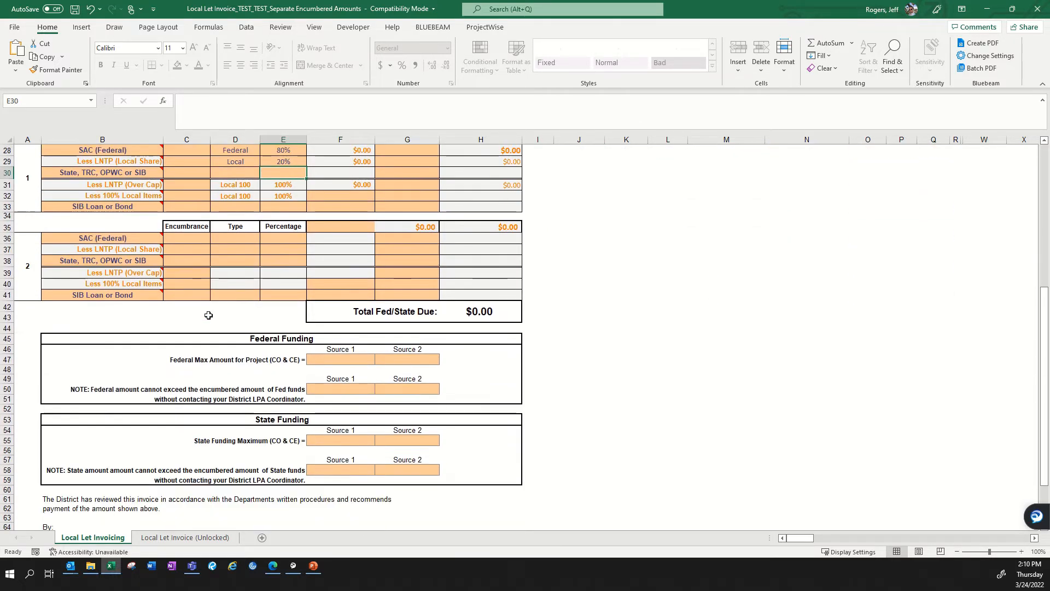
pyautogui.click(361, 357)
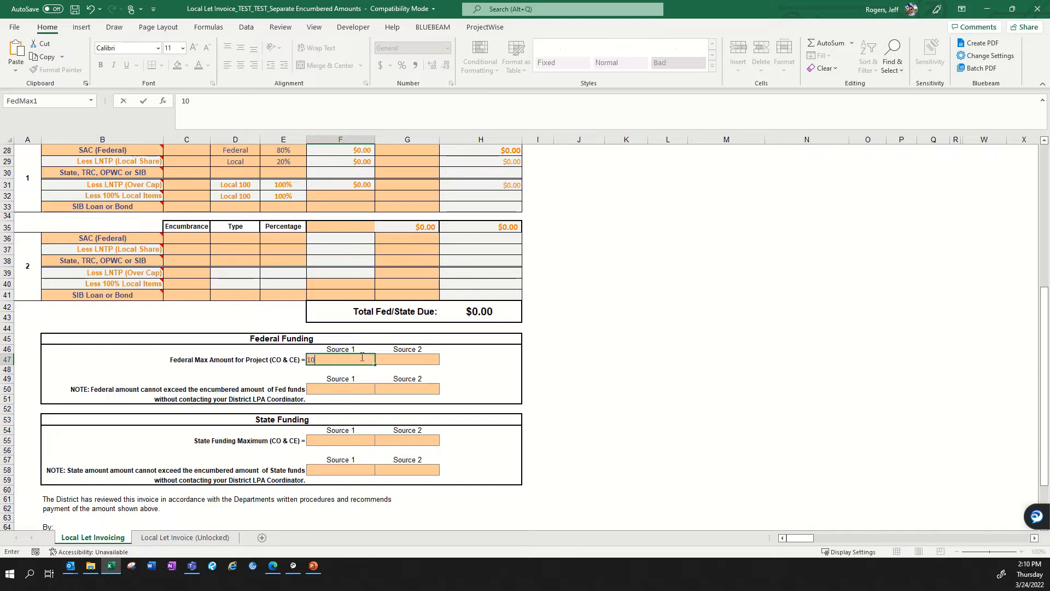
pyautogui.write('100')
pyautogui.press('Return')
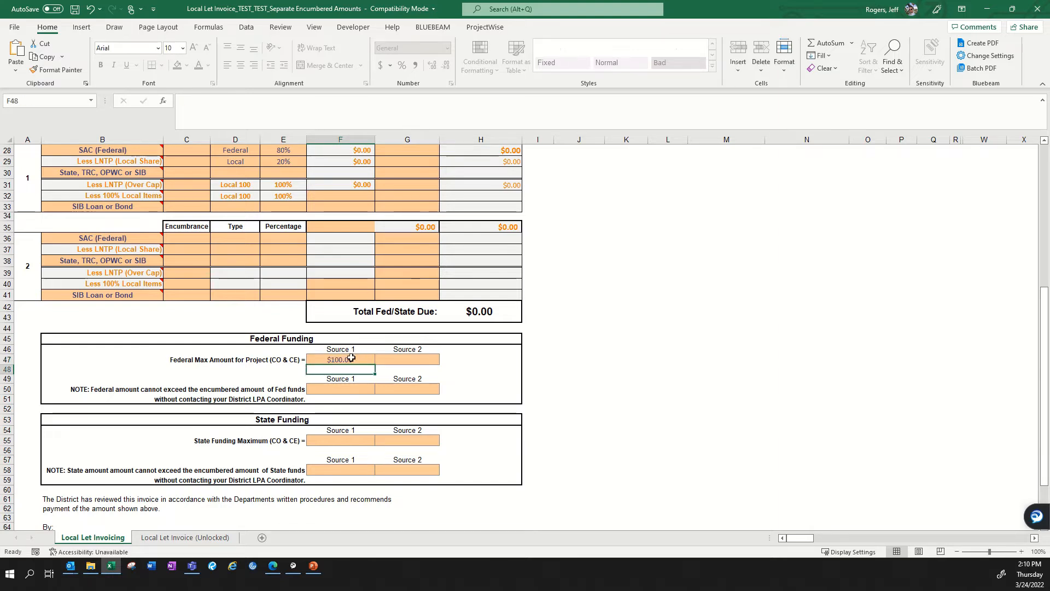
pyautogui.click(350, 390)
pyautogui.write('90')
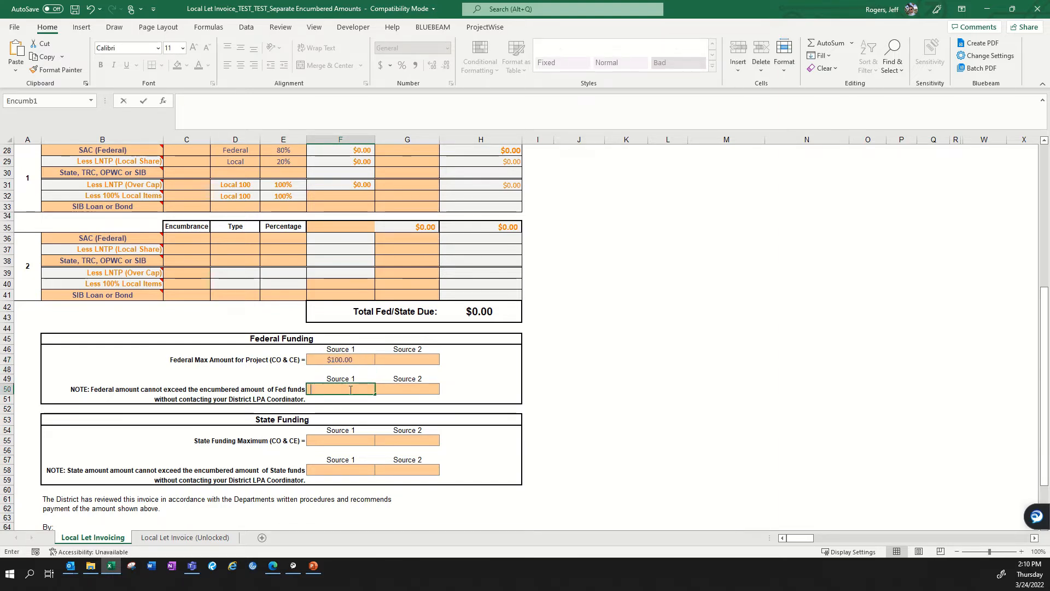
pyautogui.press('Return')
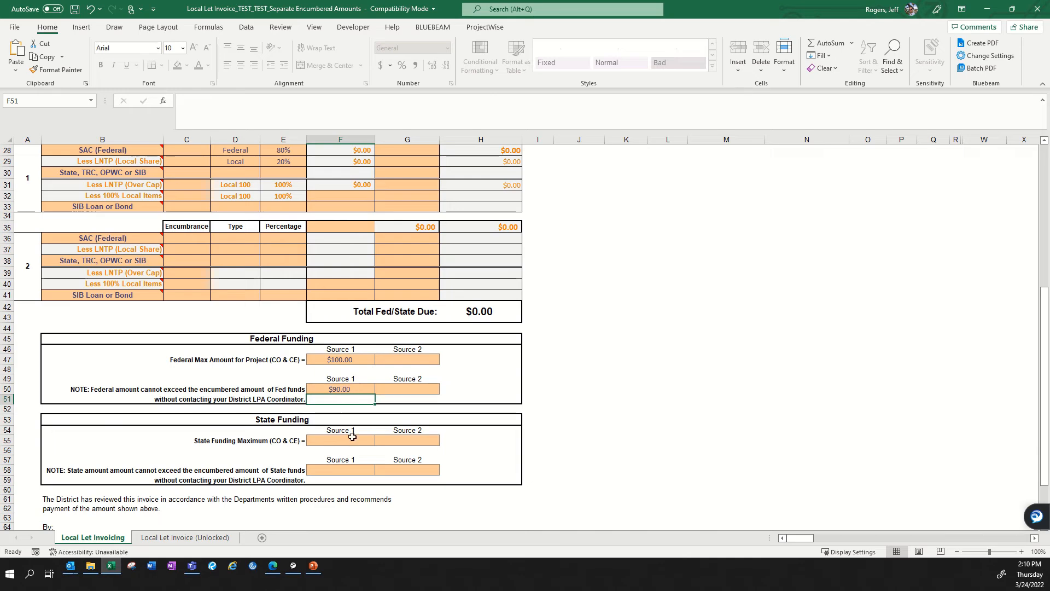
# - Set the Source 1 Construction Total Cost To Date to $100
pyautogui.scroll(1, 274, 207)
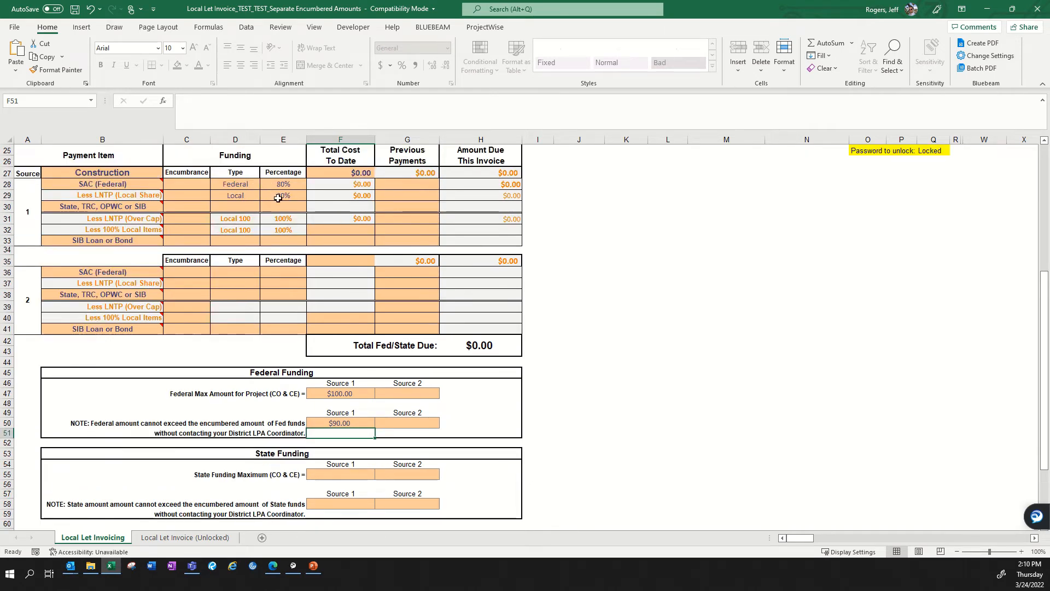
pyautogui.scroll(-1, 361, 347)
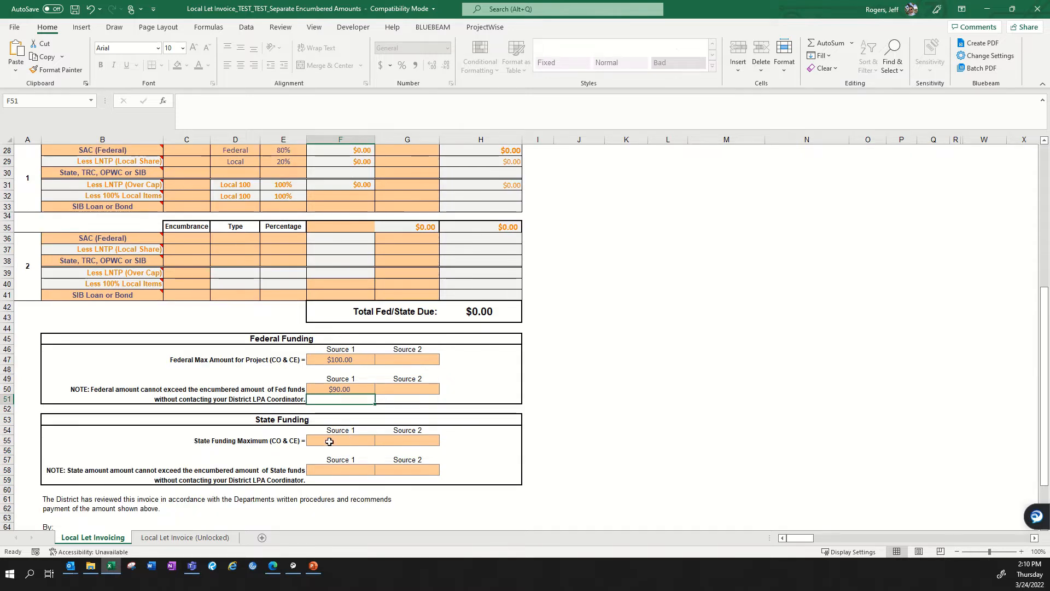
pyautogui.scroll(3, 333, 443)
pyautogui.scroll(1, 289, 304)
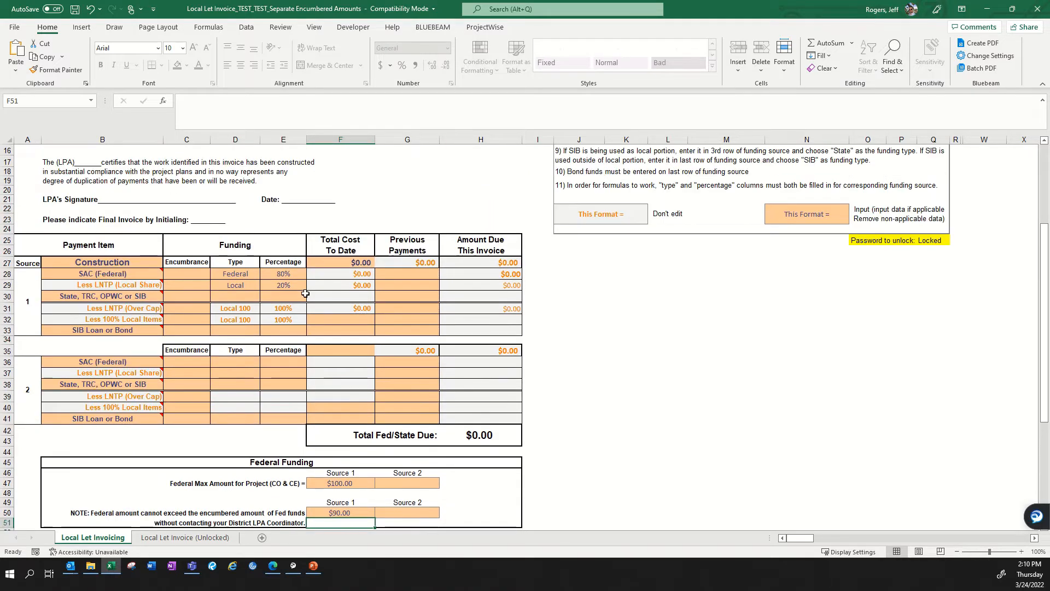
pyautogui.scroll(2, 316, 297)
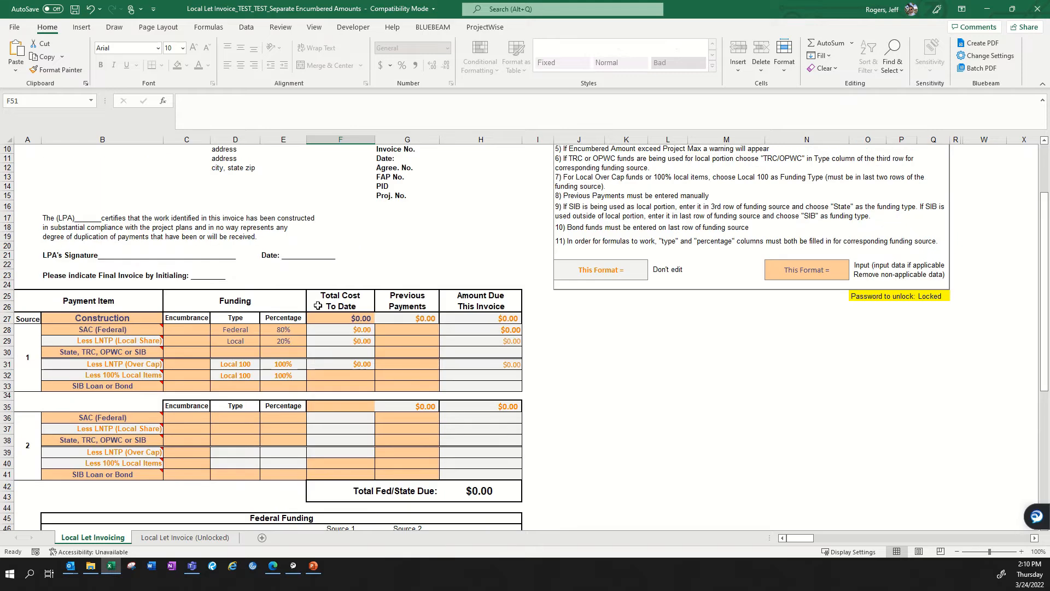
pyautogui.click(333, 318)
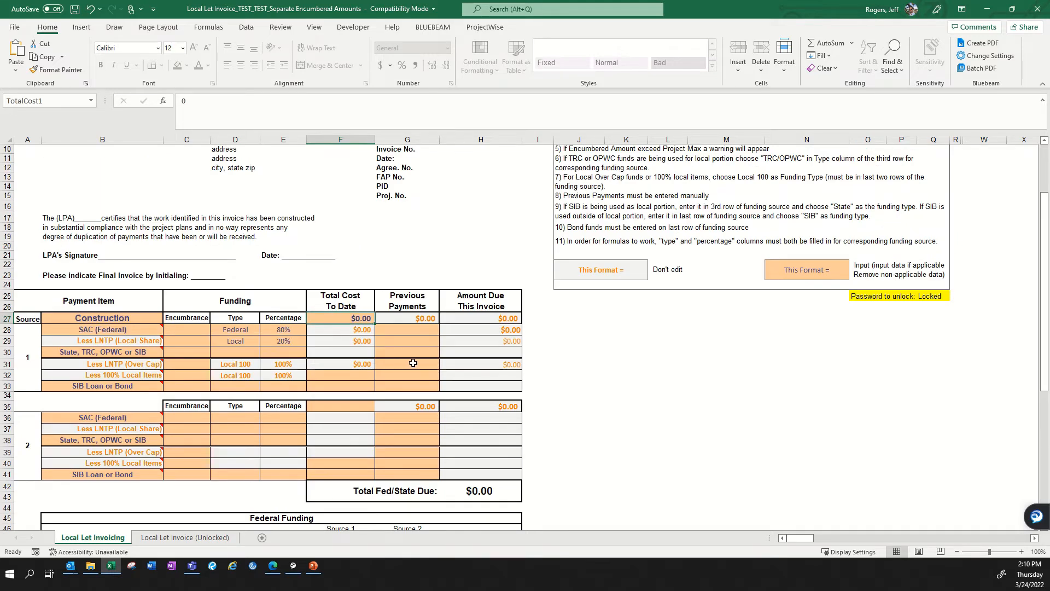
pyautogui.write('100')
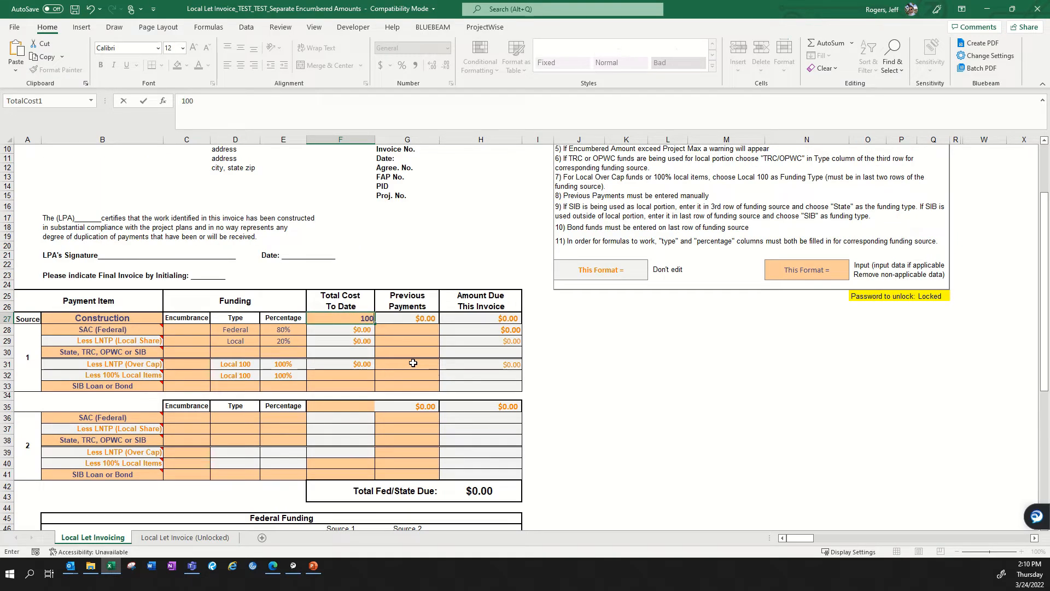
pyautogui.press('Return')
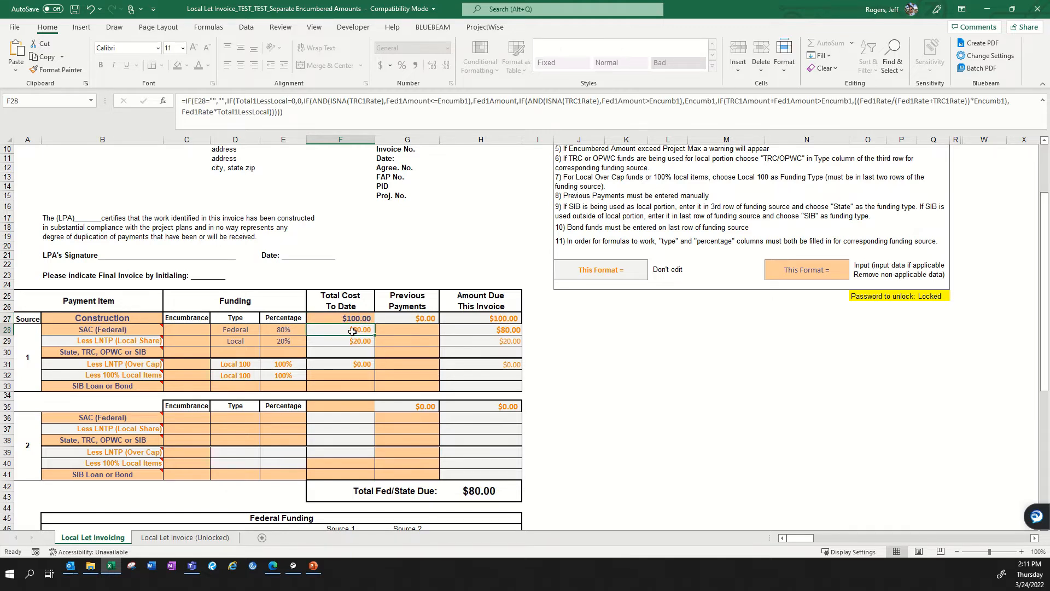
# - Set the Source 1 Construction Total Cost To Date to $150
pyautogui.scroll(-1, 333, 332)
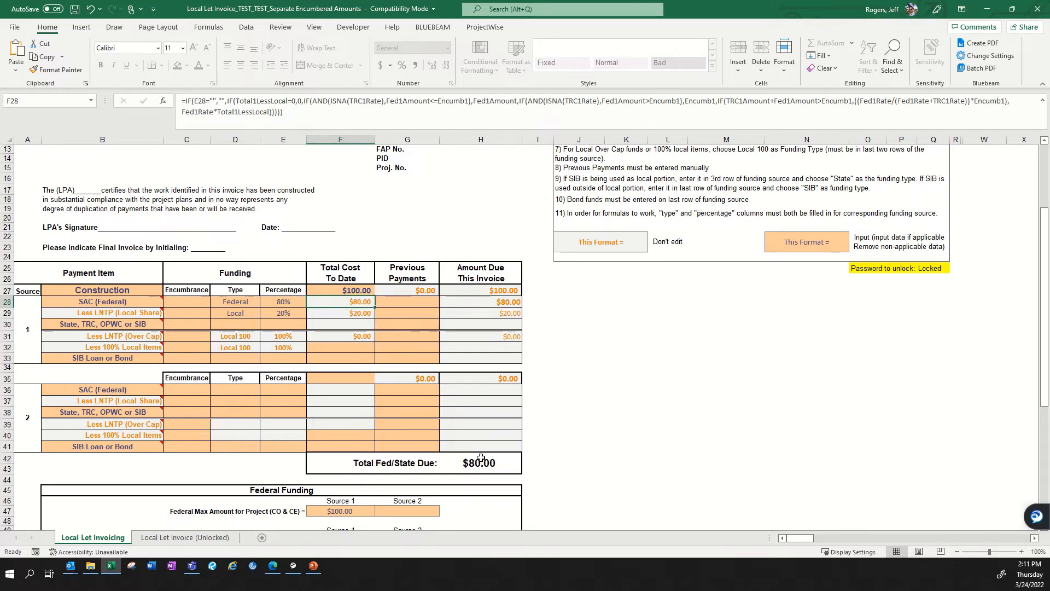
pyautogui.scroll(-1, 482, 425)
pyautogui.scroll(-1, 482, 425)
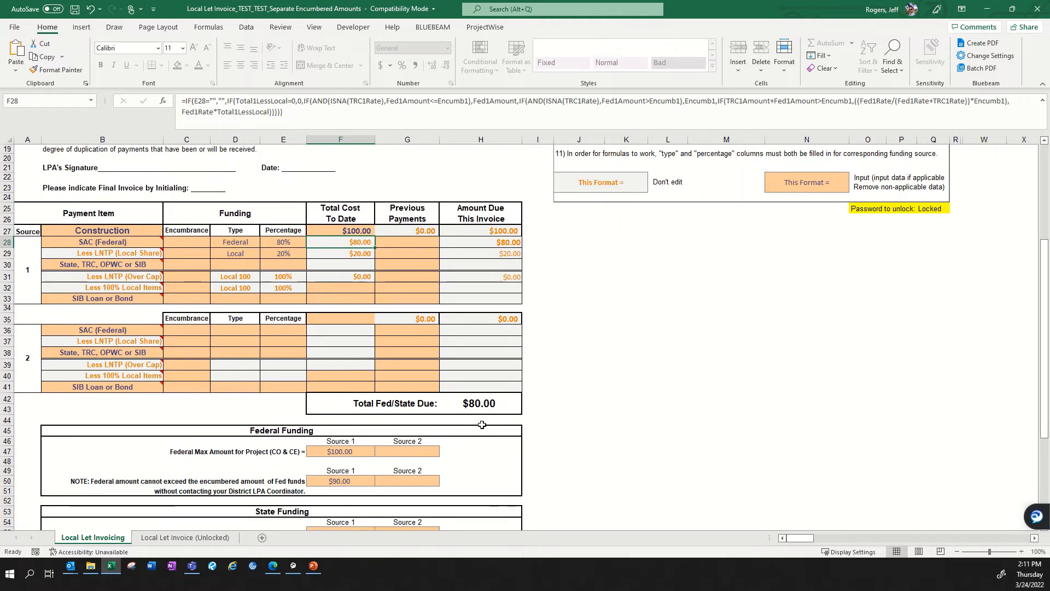
pyautogui.click(361, 229)
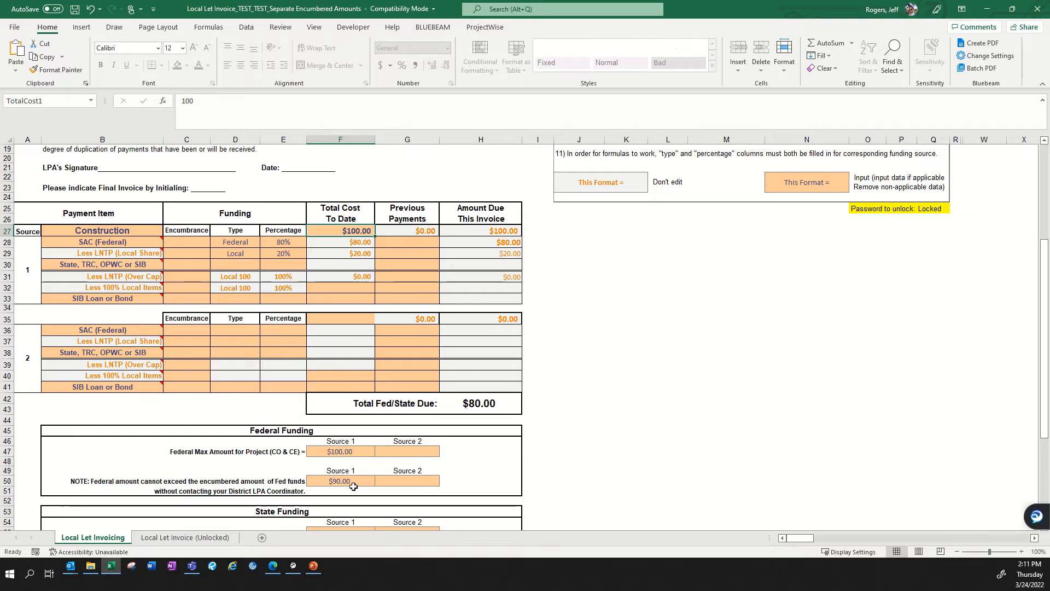
pyautogui.write('150')
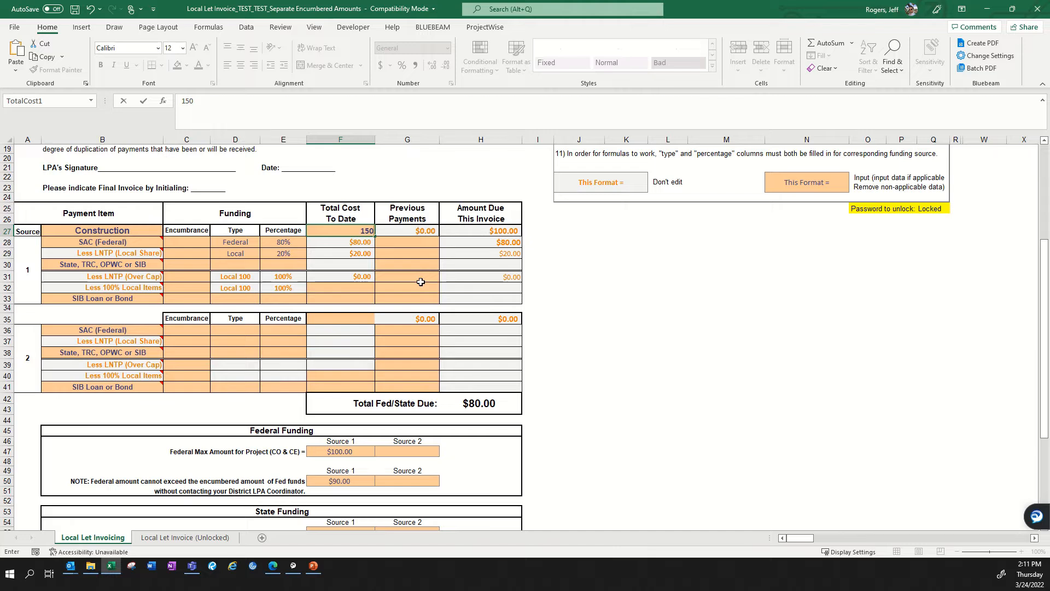
pyautogui.press('Return')
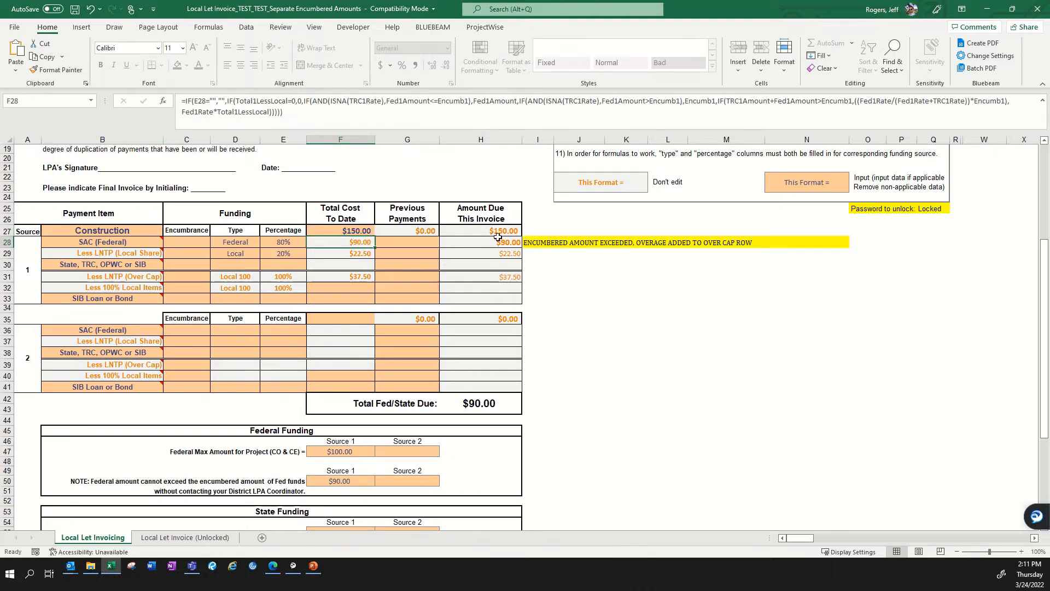
# - Highlight the yellow encumbrance warning beside the Source 1 SAC (Federal) row, and clear the selection
pyautogui.moveTo(547, 241); pyautogui.dragTo(777, 240)
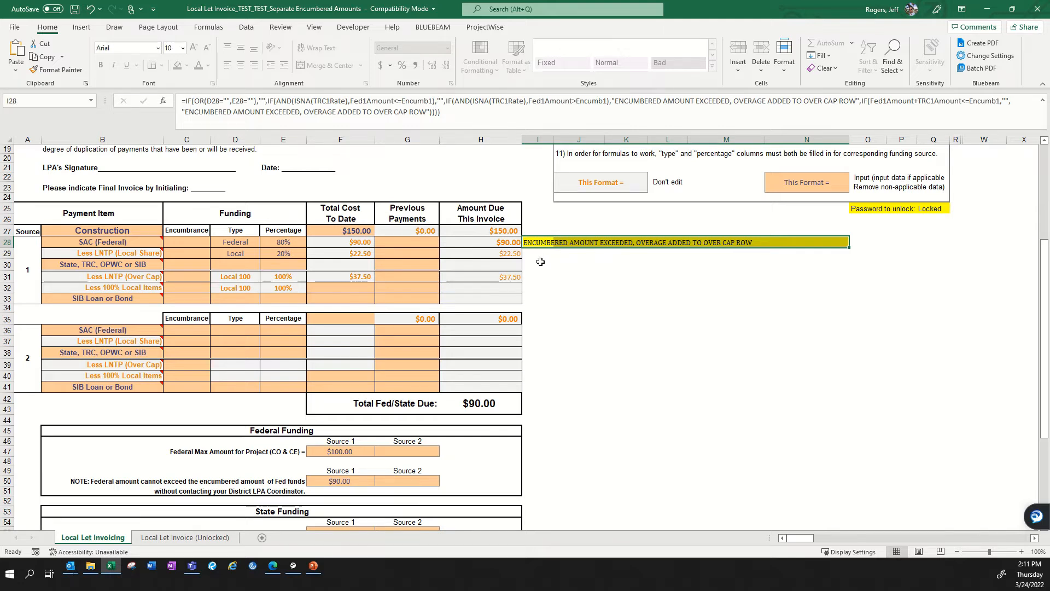
pyautogui.click(540, 261)
pyautogui.moveTo(540, 242); pyautogui.dragTo(751, 247)
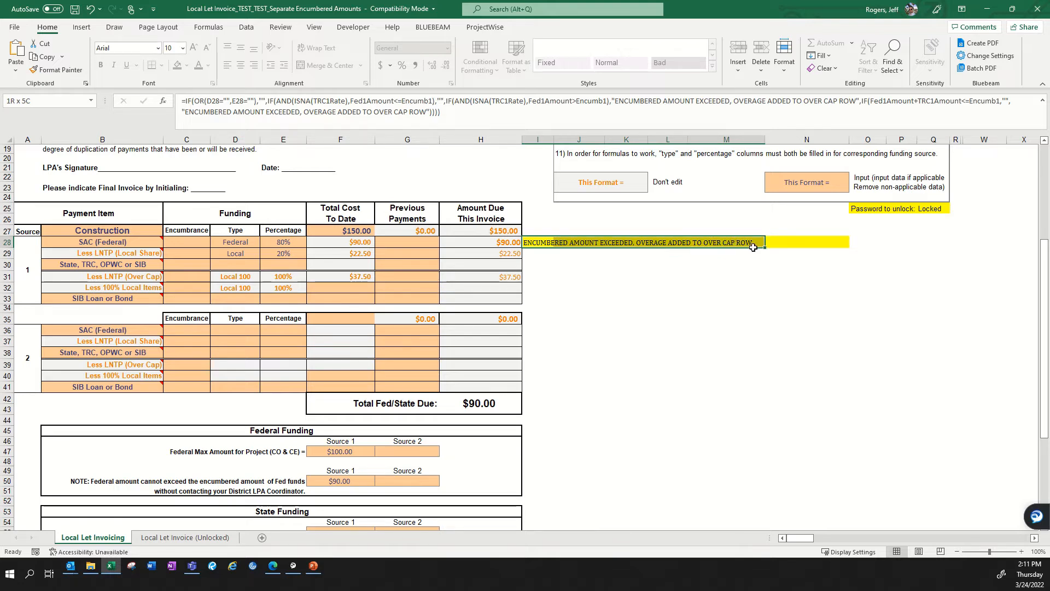
pyautogui.click(615, 279)
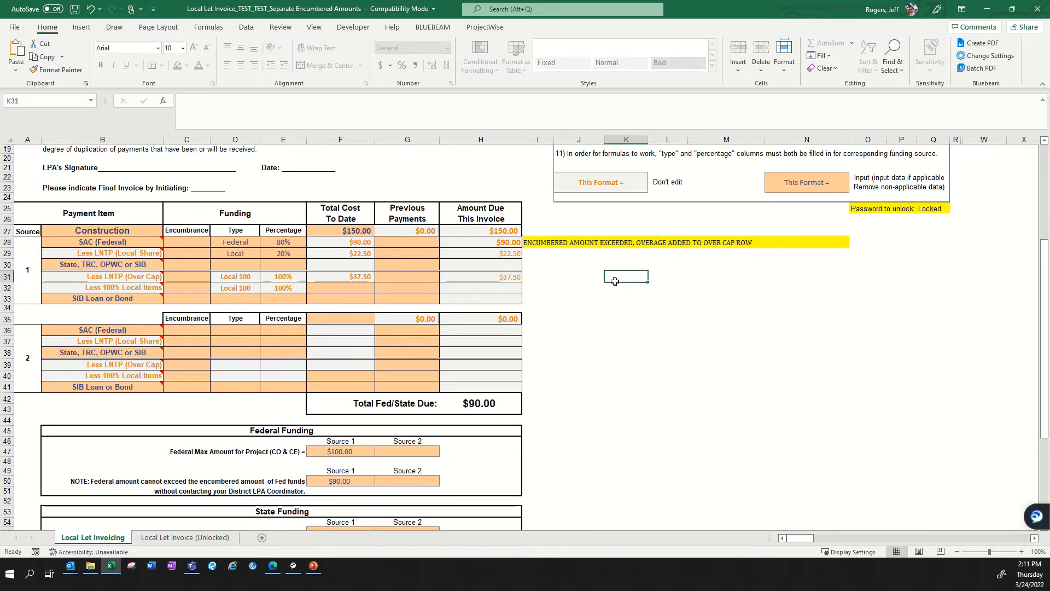
# - Examine the Source 1 federal, local share and over-cap Total Cost To Date cells, the encumbrance warning, and Total Fed/State Due
pyautogui.click(341, 242)
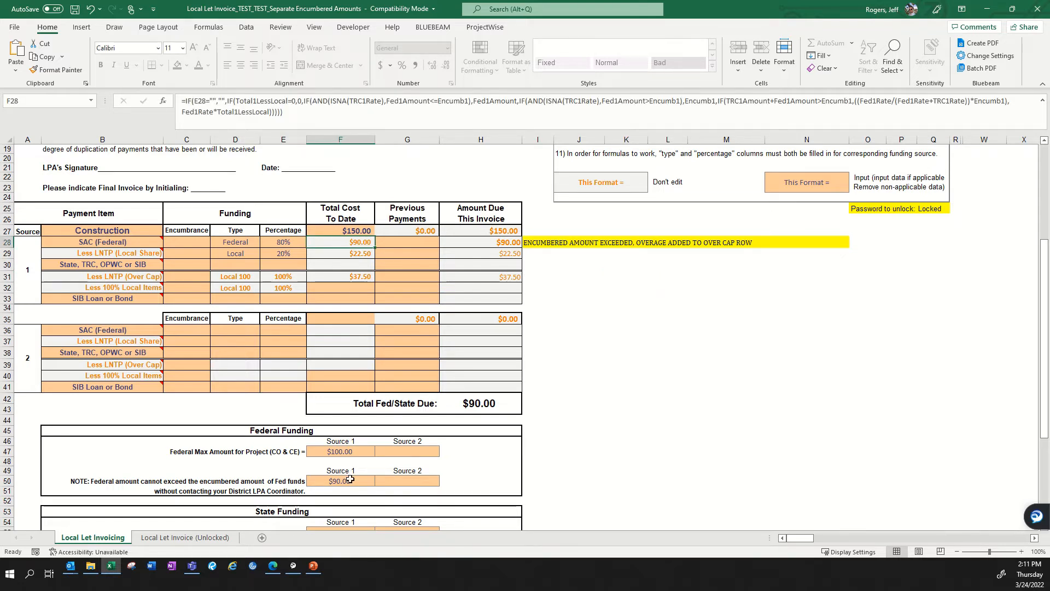
pyautogui.click(339, 280)
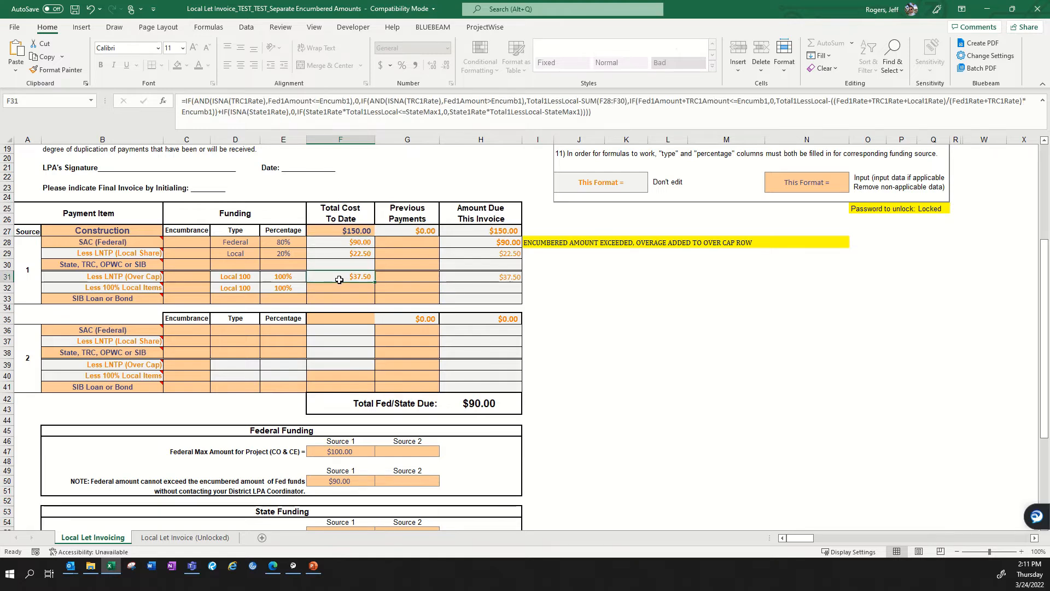
pyautogui.click(341, 243)
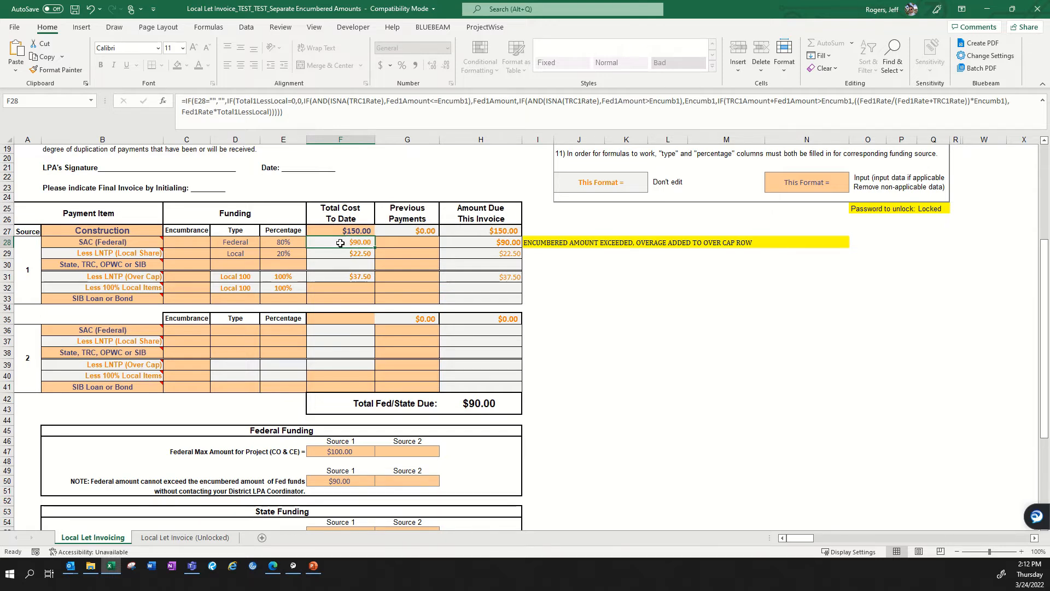
pyautogui.moveTo(346, 246); pyautogui.dragTo(340, 255)
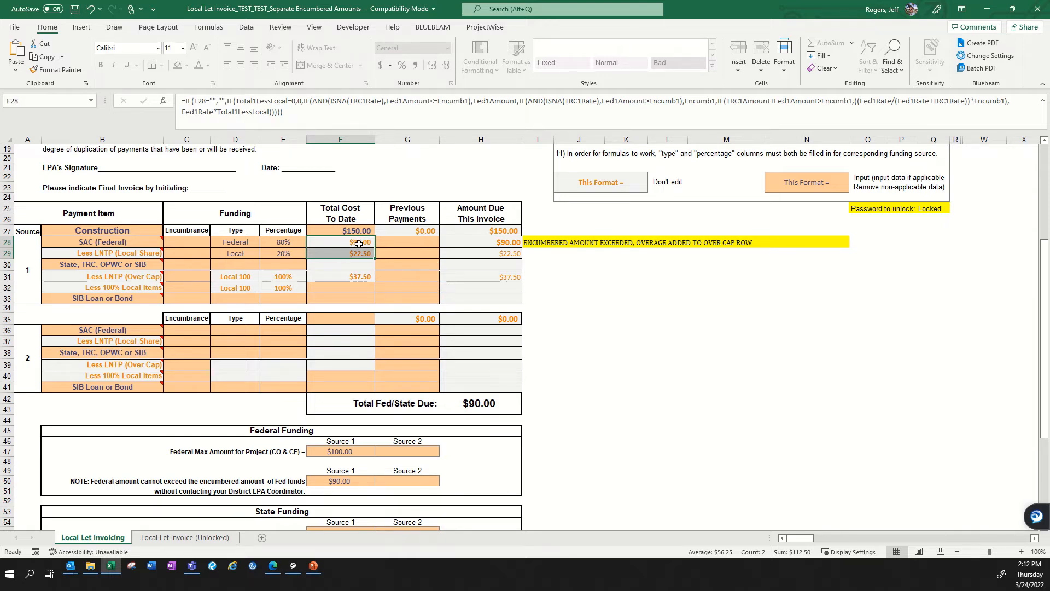
pyautogui.click(344, 278)
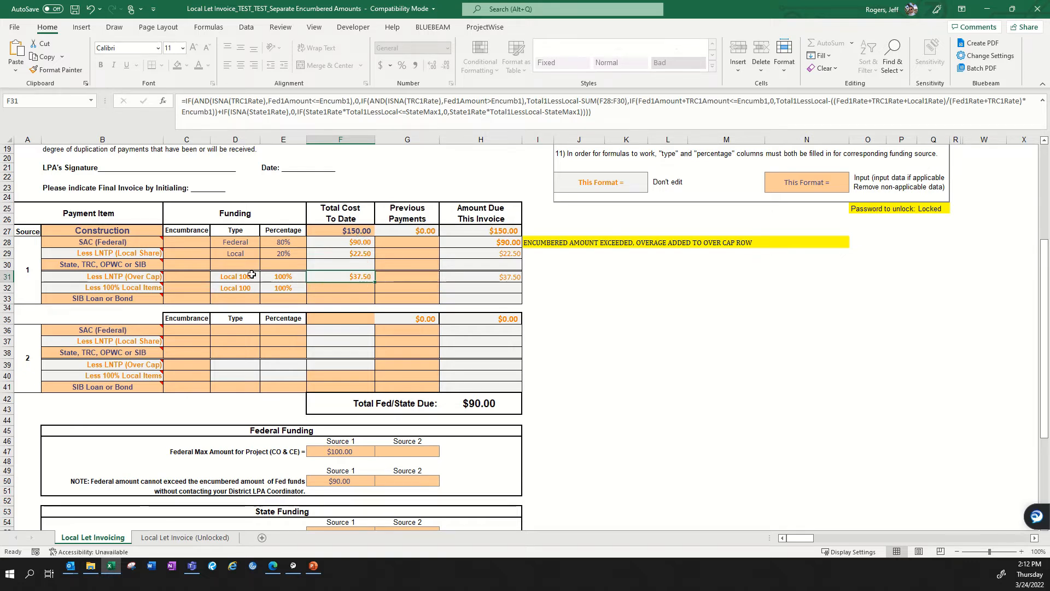
pyautogui.click(482, 407)
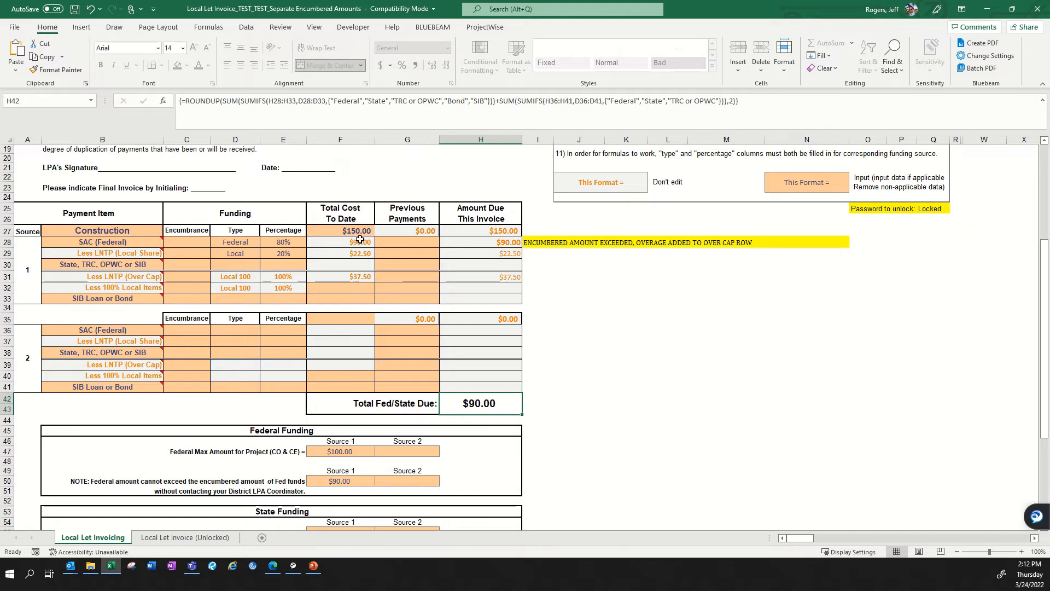
pyautogui.moveTo(553, 242); pyautogui.dragTo(785, 242)
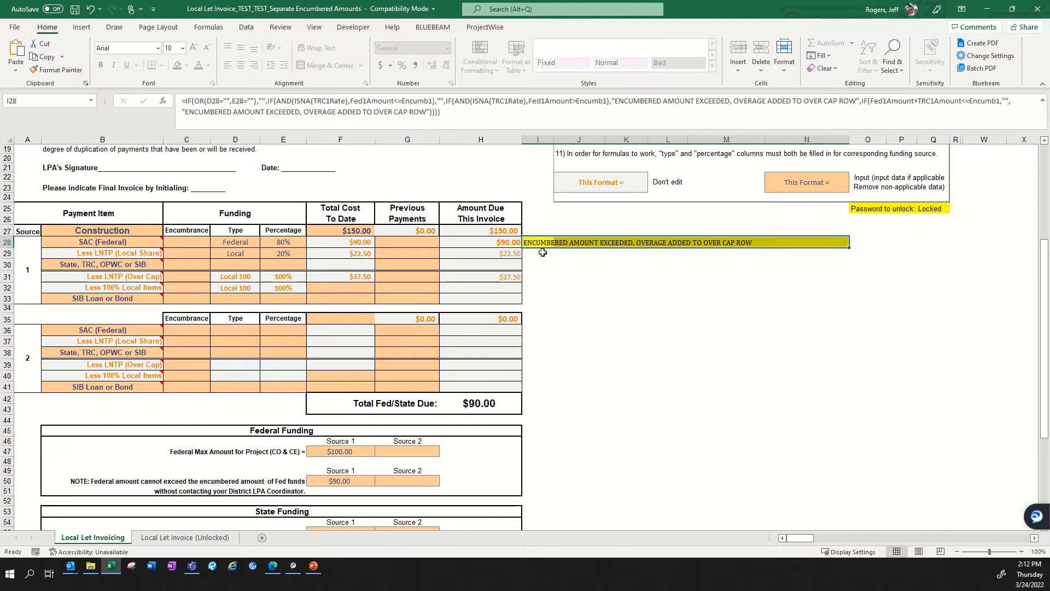
pyautogui.click(334, 278)
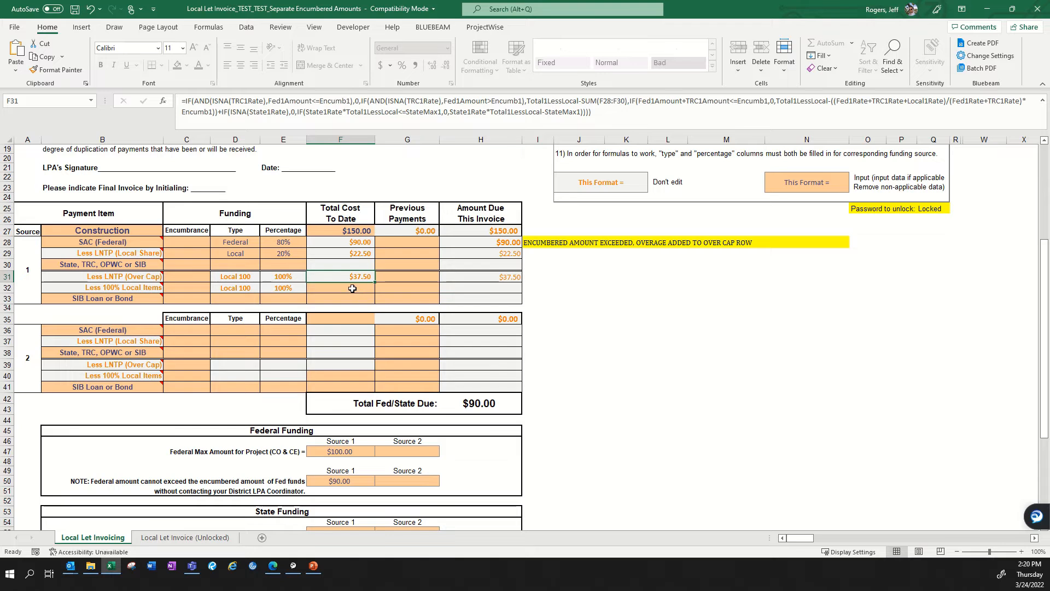
# - Set the Total Cost To Date for Source 1 Less 100% Local Items to $50
pyautogui.click(353, 288)
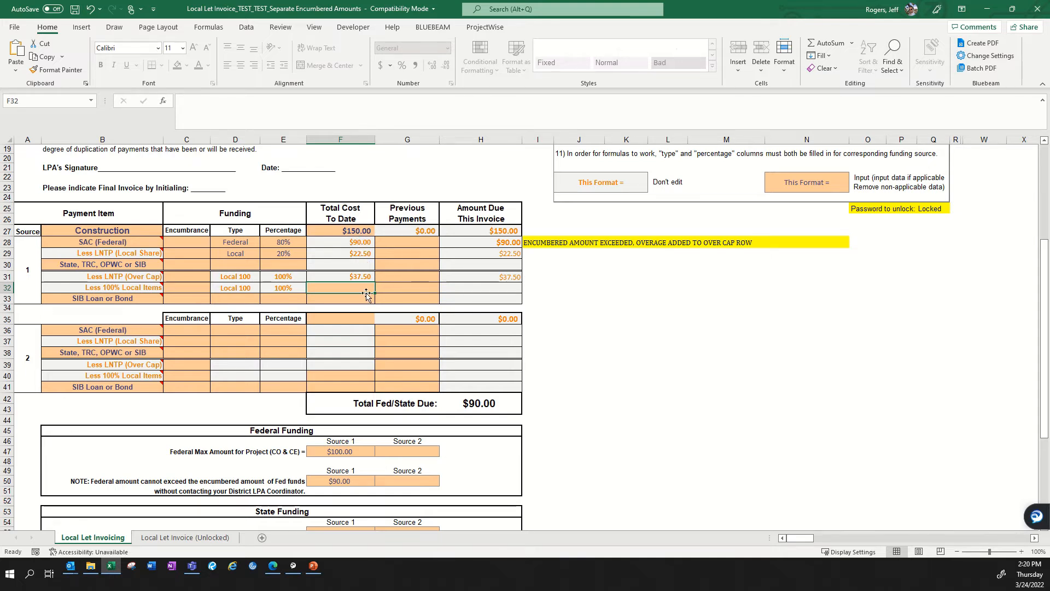
pyautogui.write('50')
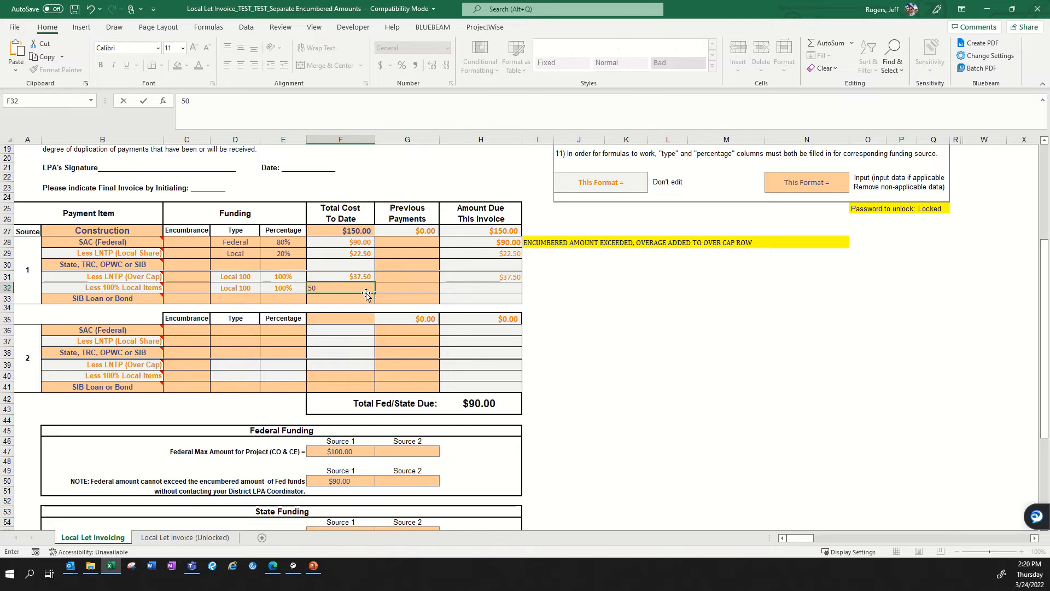
pyautogui.press('Return')
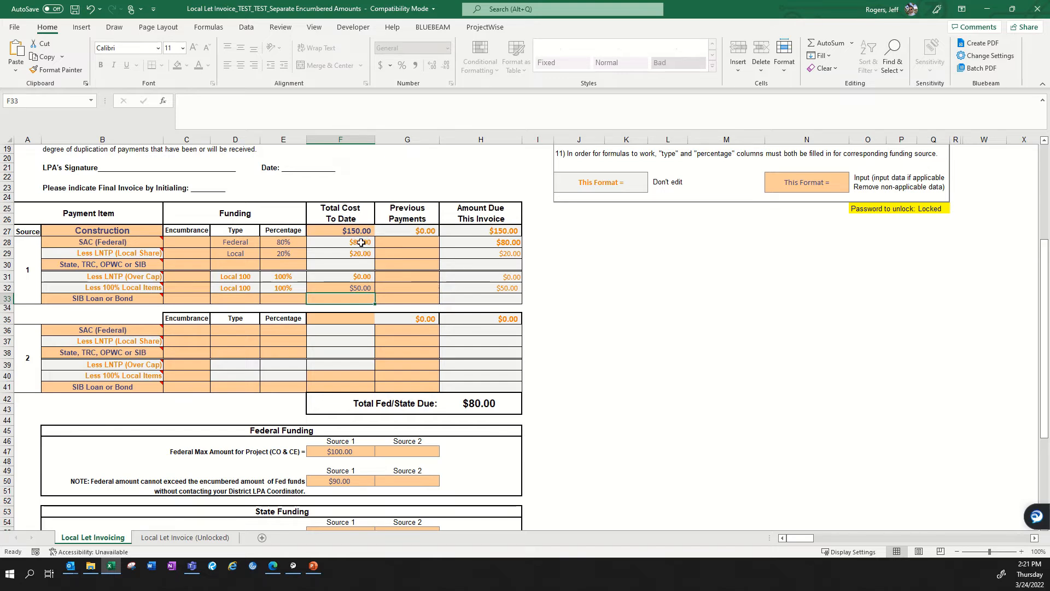
# - Compare the Source 1 Total Cost To Date cells for Less LNTP (Over Cap) and Less 100% Local Items
pyautogui.click(366, 289)
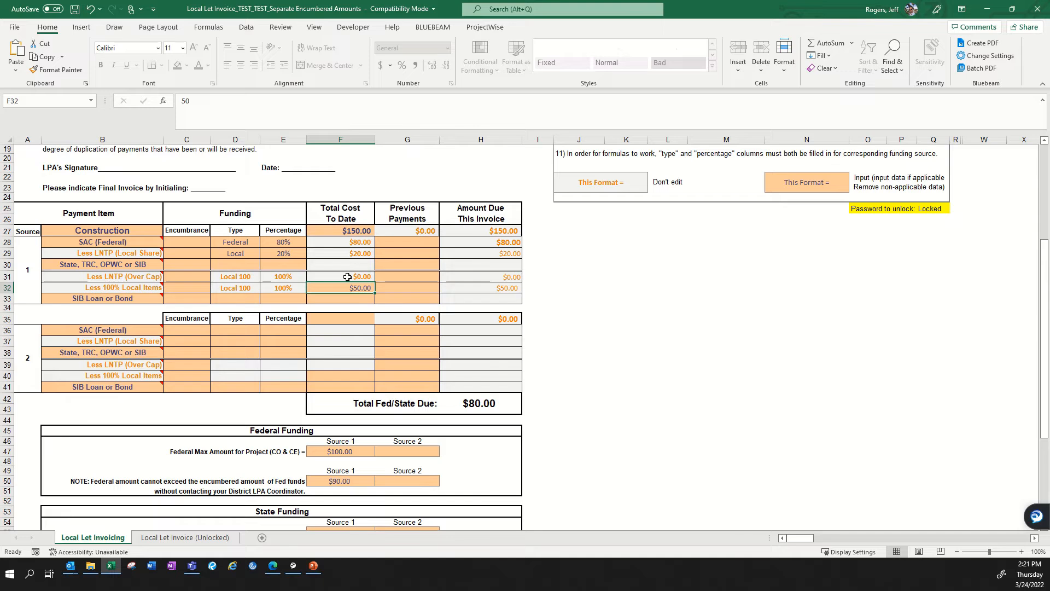
pyautogui.click(348, 277)
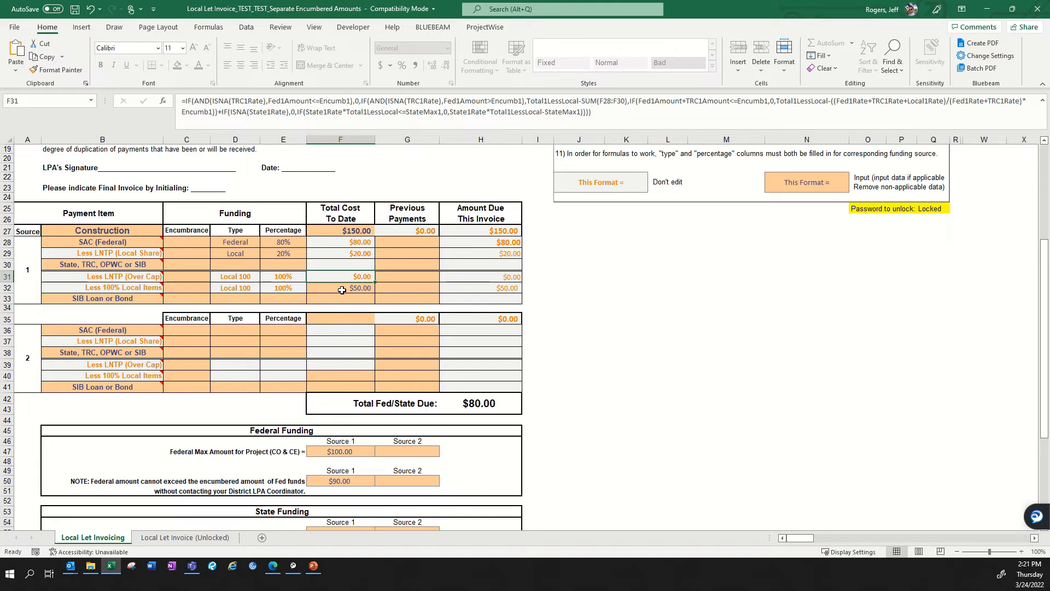
pyautogui.click(342, 290)
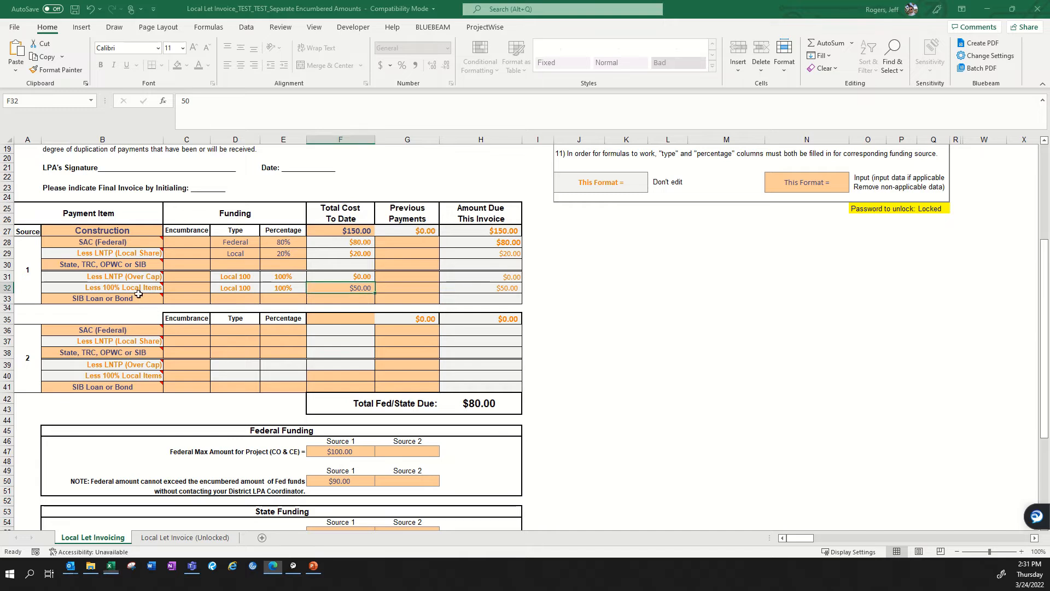
# - Read the Source 1 SIB Loan or Bond row's note and the SIB entry rule in instruction 9
pyautogui.moveTo(138, 296); pyautogui.dragTo(463, 300)
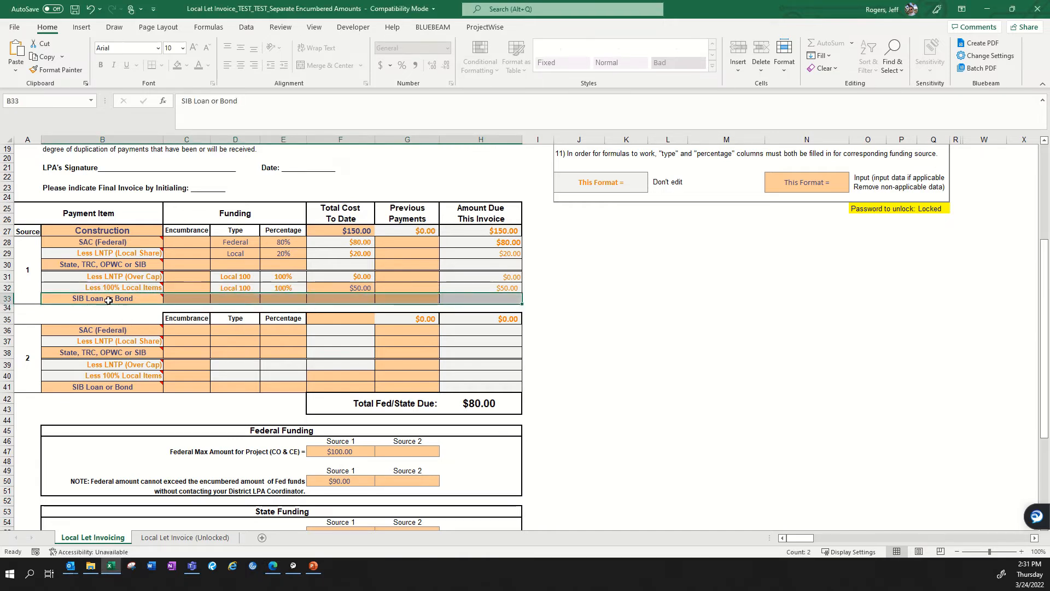
pyautogui.moveTo(110, 299)
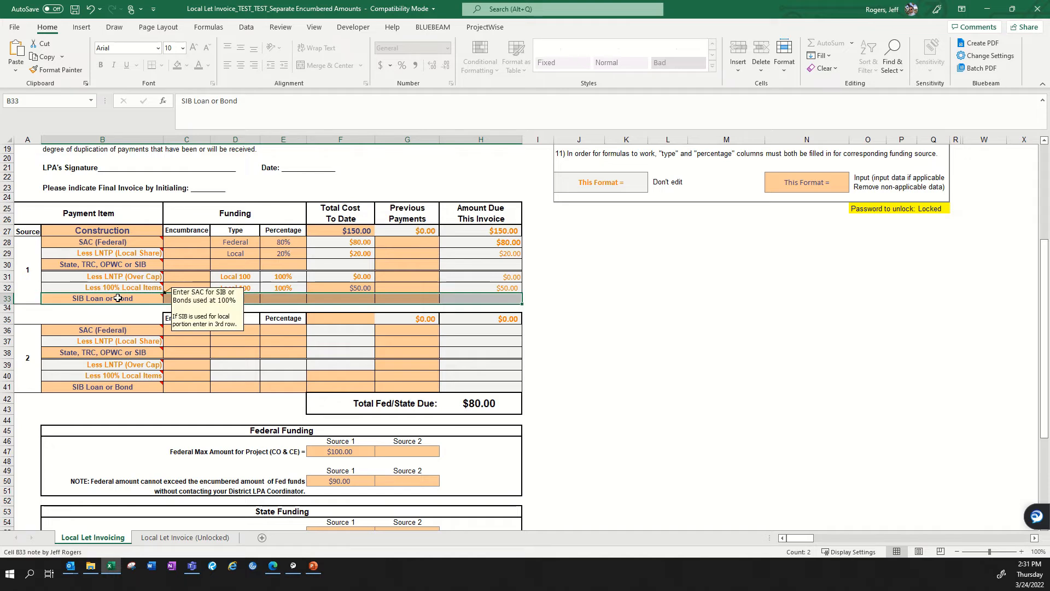
pyautogui.click(247, 299)
pyautogui.scroll(3, 390, 300)
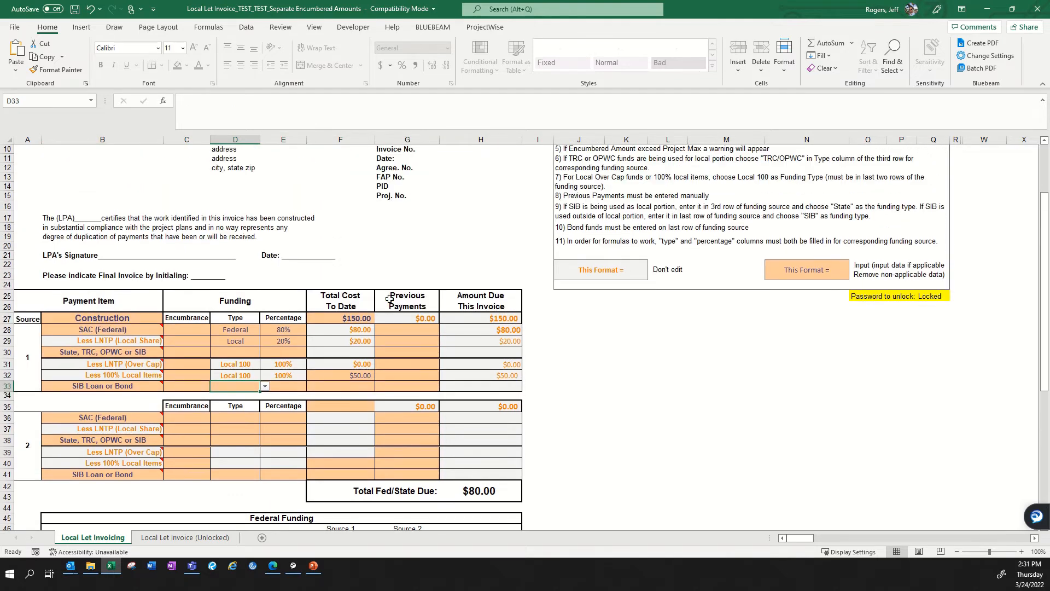
pyautogui.scroll(2, 390, 300)
pyautogui.click(572, 271)
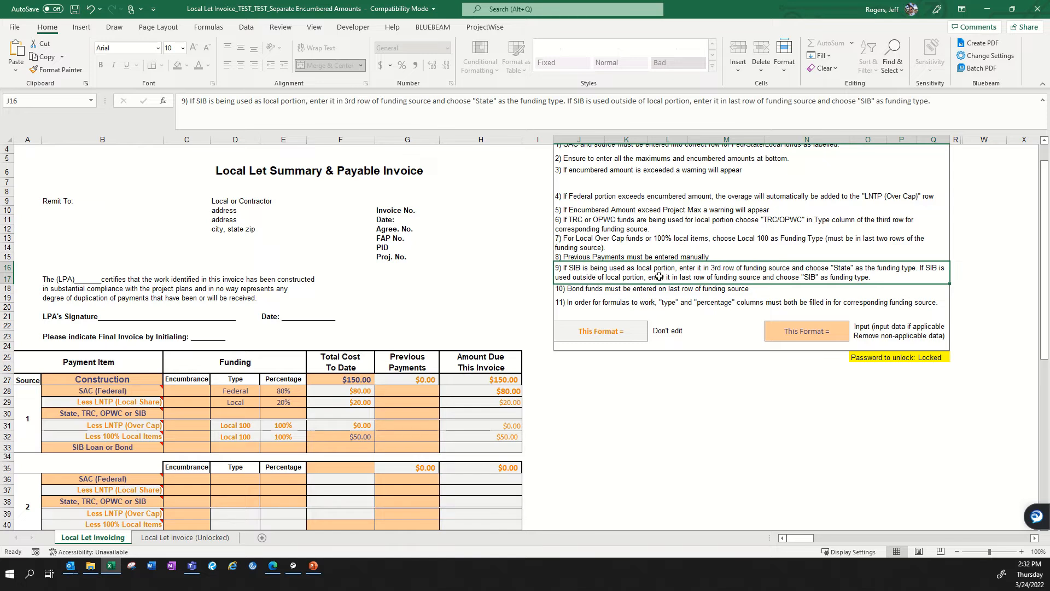
# - Review the note and available funding types for the Source 1 State, TRC, OPWC or SIB row, leaving the type empty
pyautogui.click(147, 414)
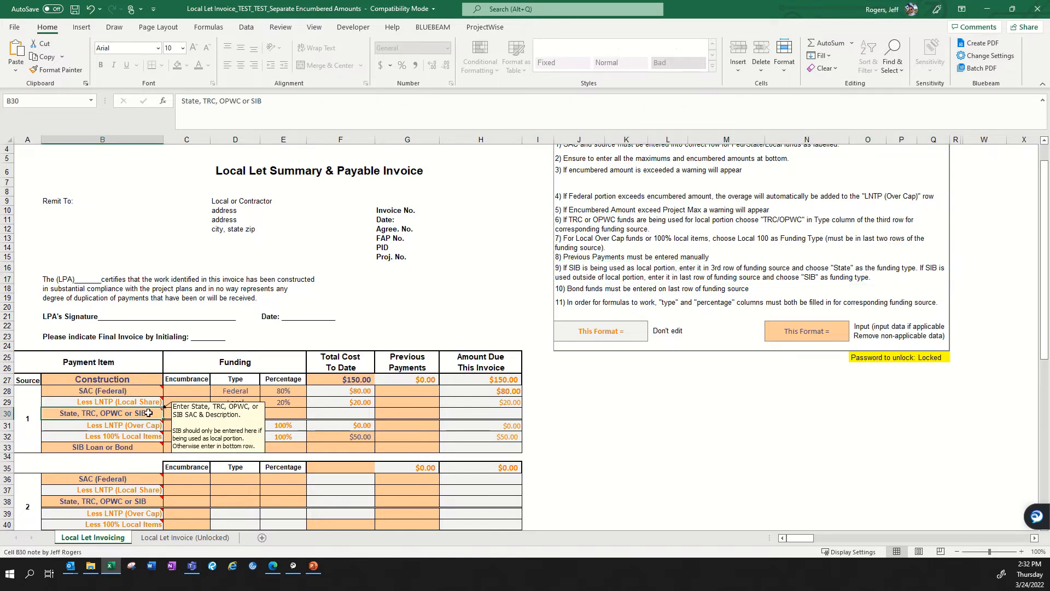
pyautogui.click(241, 410)
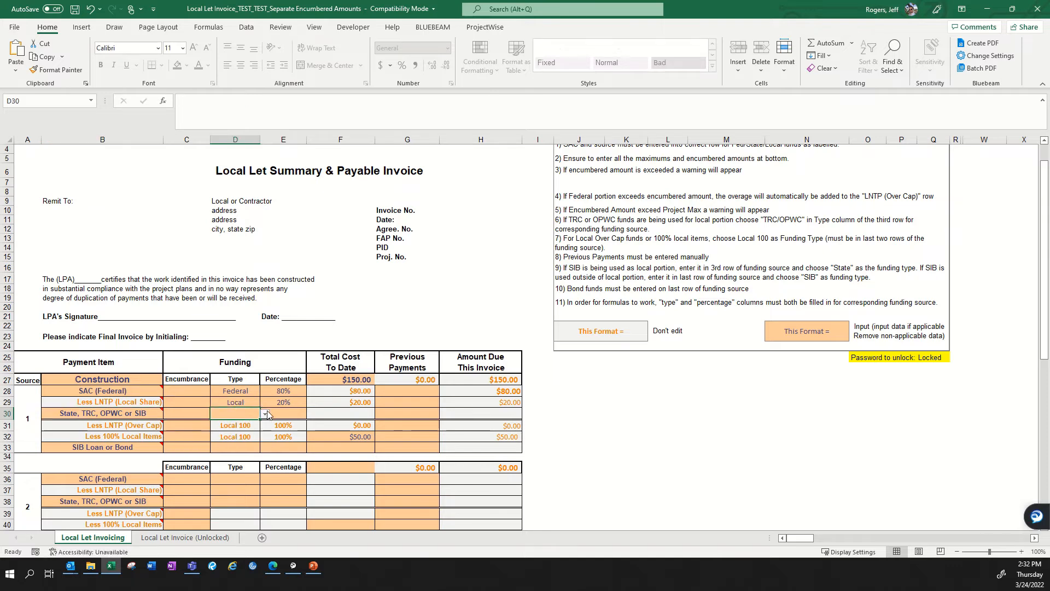
pyautogui.click(265, 413)
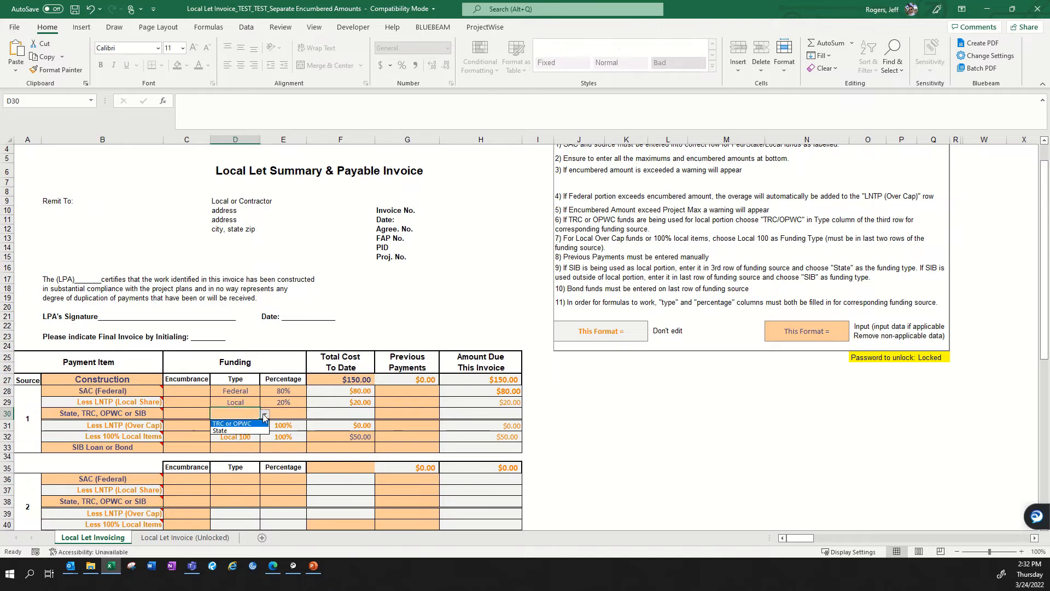
pyautogui.click(292, 412)
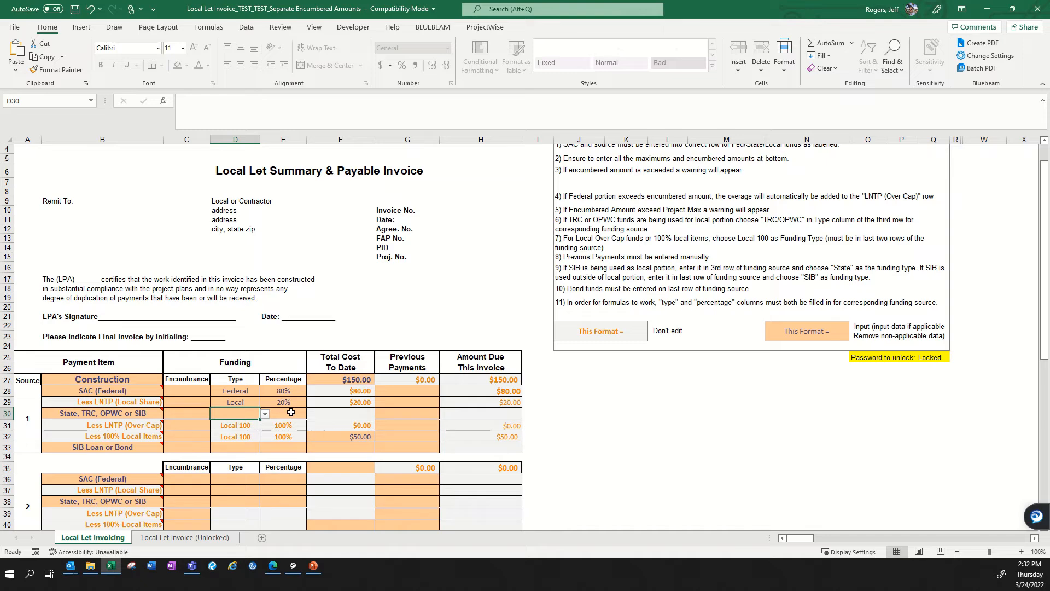
# - Rename the Source 1 SIB Loan or Bond payment item as "SAC (SIB LOAN)" and select its Encumbrance cell
pyautogui.scroll(-2, 292, 412)
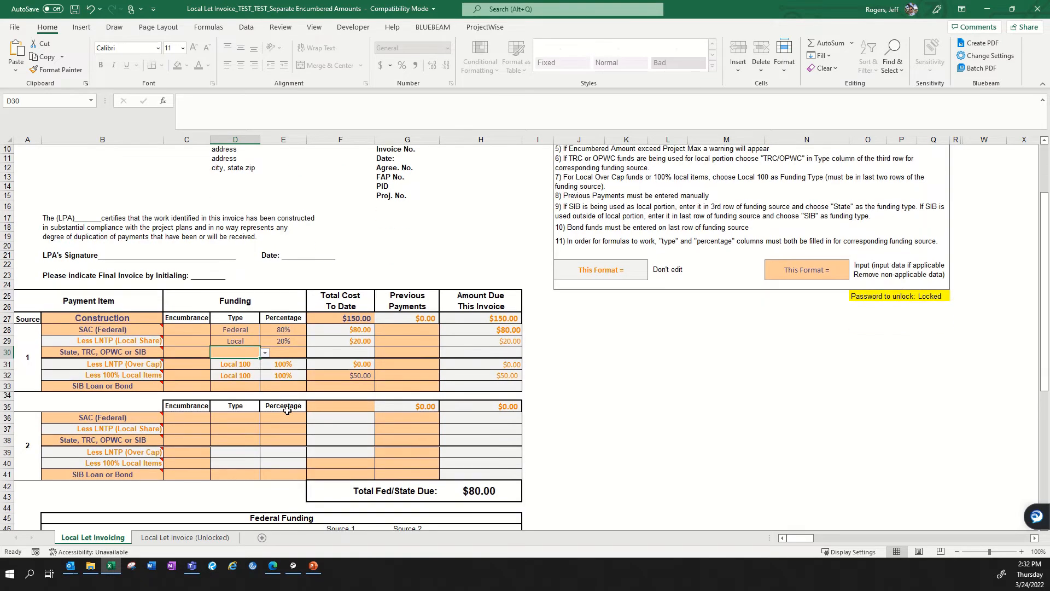
pyautogui.click(152, 387)
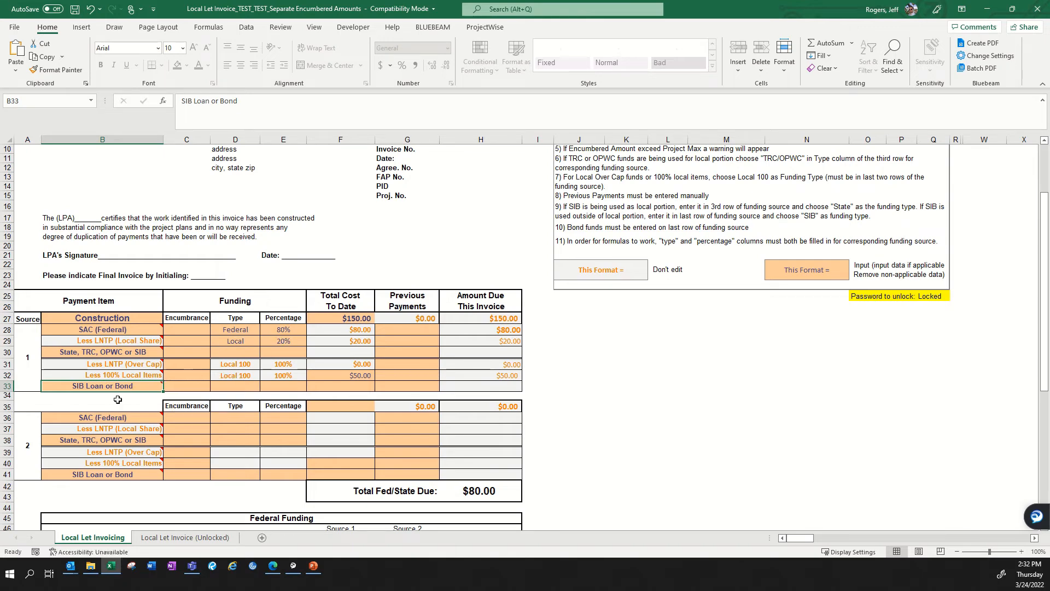
pyautogui.moveTo(123, 386)
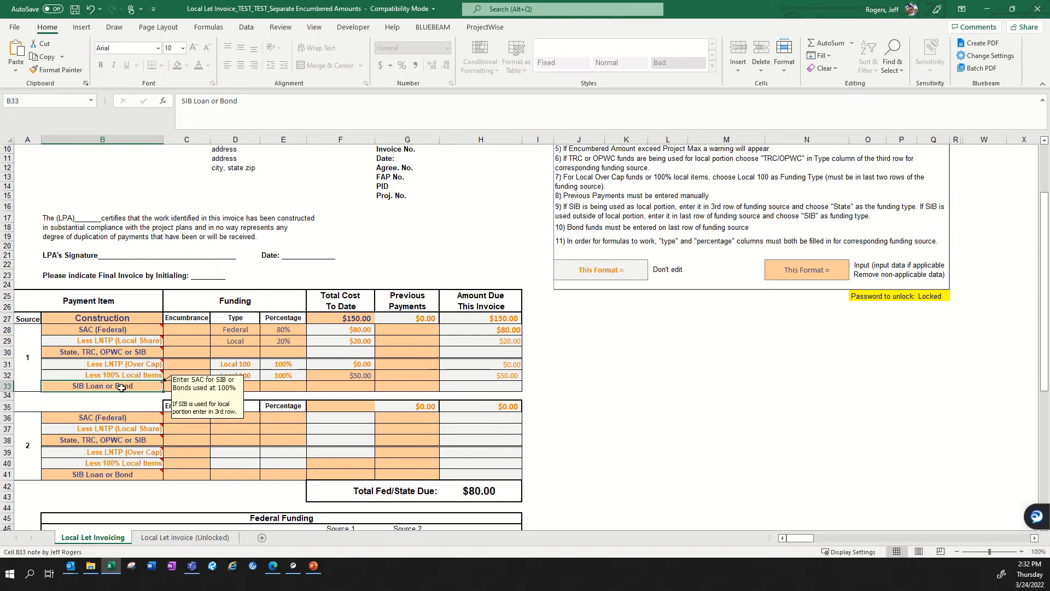
pyautogui.write('SI')
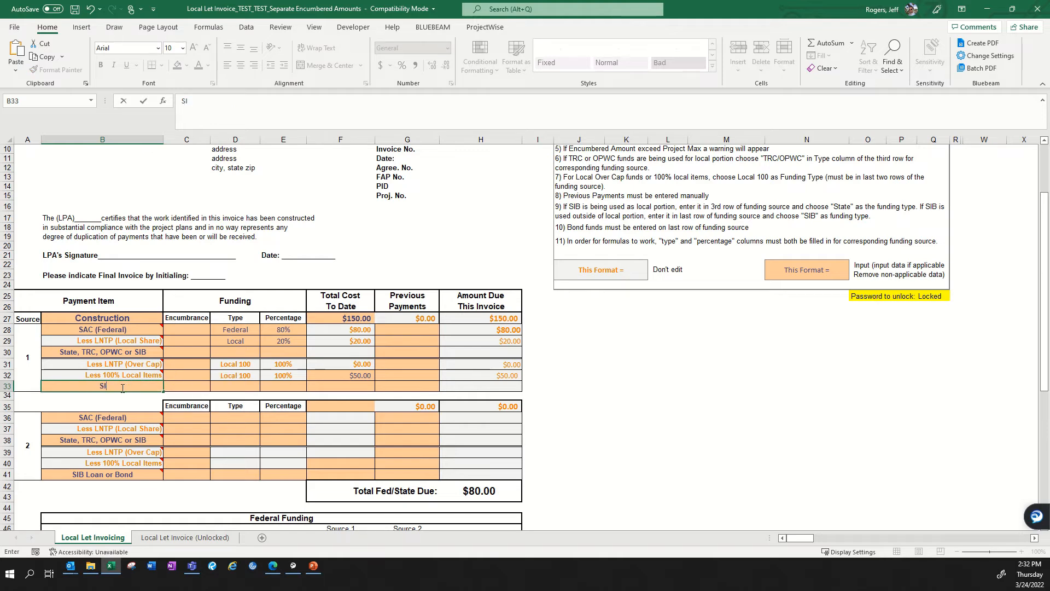
pyautogui.write('B Loan (')
pyautogui.press('BackSpace')
pyautogui.press('BackSpace')
pyautogui.press('BackSpace')
pyautogui.press('BackSpace')
pyautogui.press('BackSpace')
pyautogui.press('BackSpace')
pyautogui.press('BackSpace')
pyautogui.press('BackSpace')
pyautogui.write('AC (SIB LOAN)')
pyautogui.click(205, 385)
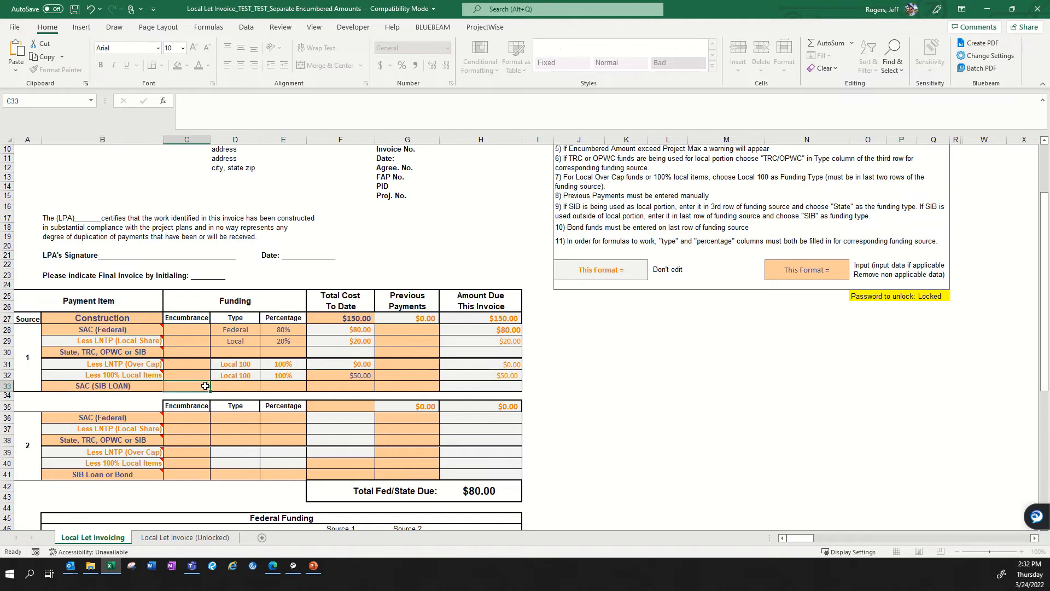
# - Set the Source 1 SAC (SIB LOAN) row's funding type to SIB and its percentage to 100%
pyautogui.click(236, 386)
pyautogui.click(265, 387)
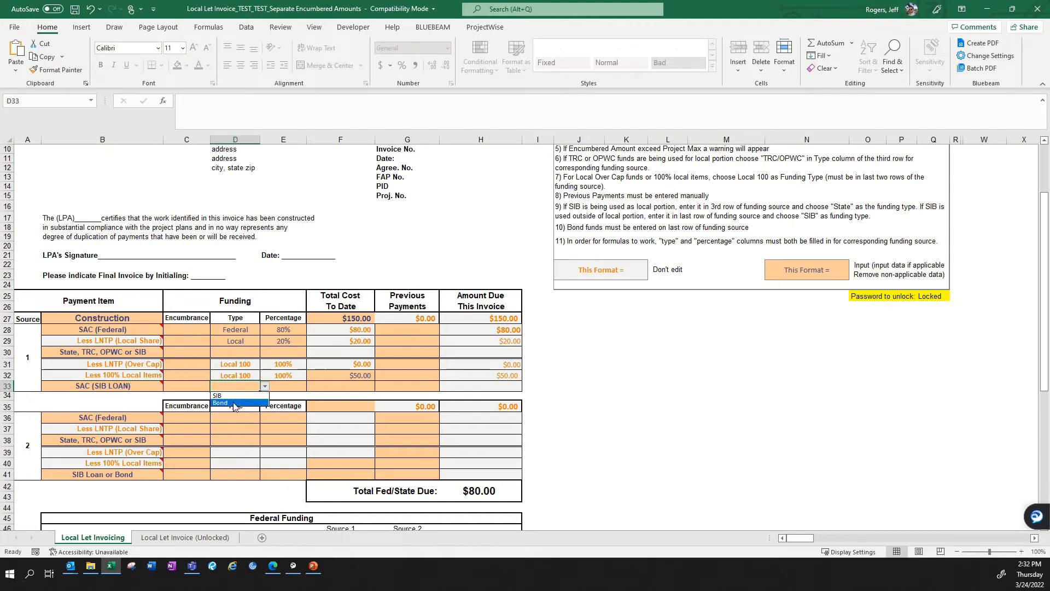
pyautogui.click(228, 396)
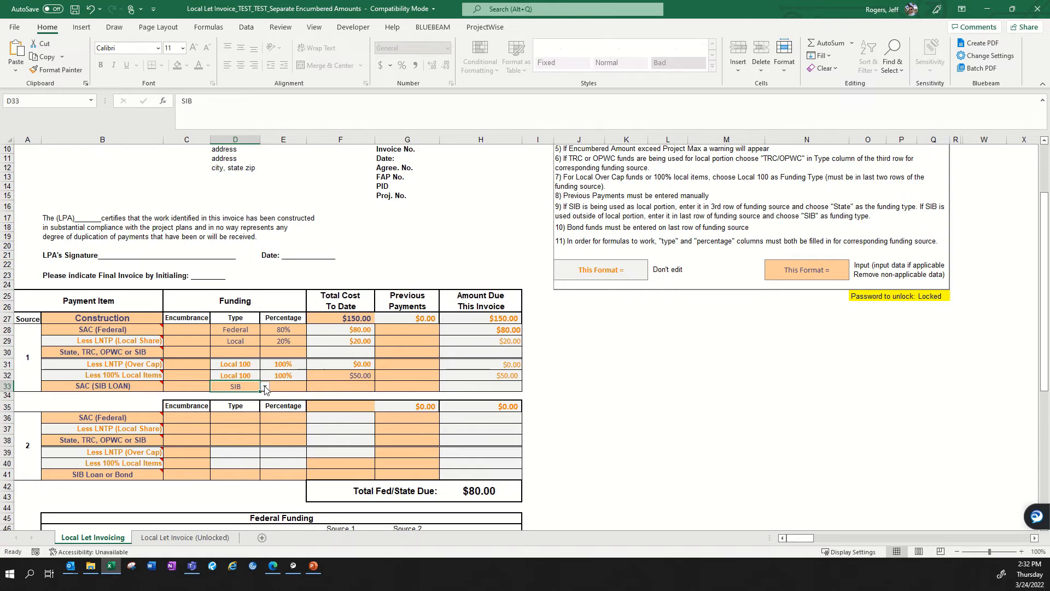
pyautogui.click(266, 386)
pyautogui.click(249, 396)
pyautogui.click(266, 387)
pyautogui.click(245, 395)
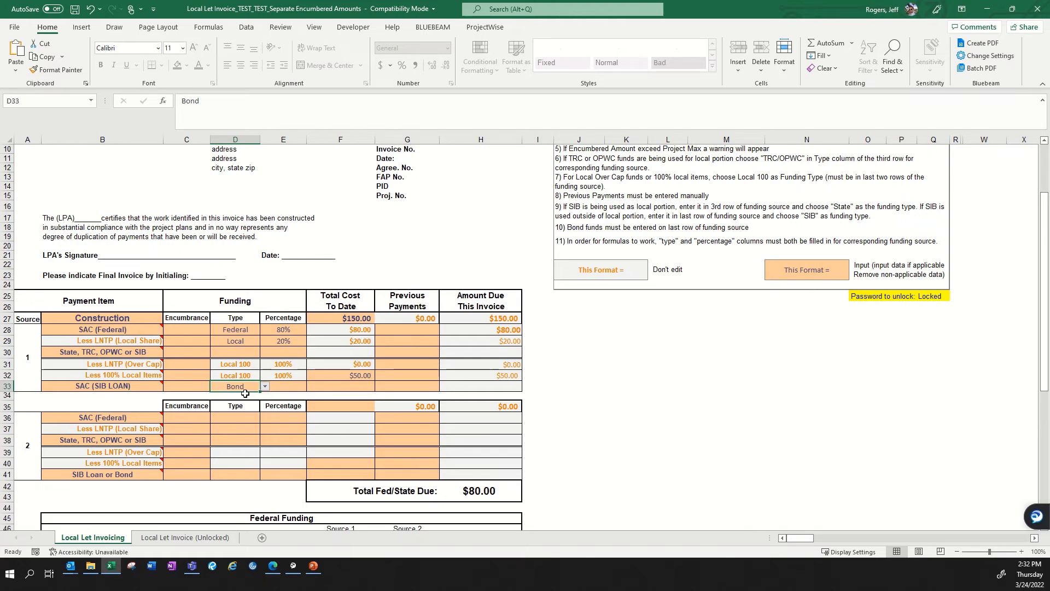
pyautogui.click(292, 388)
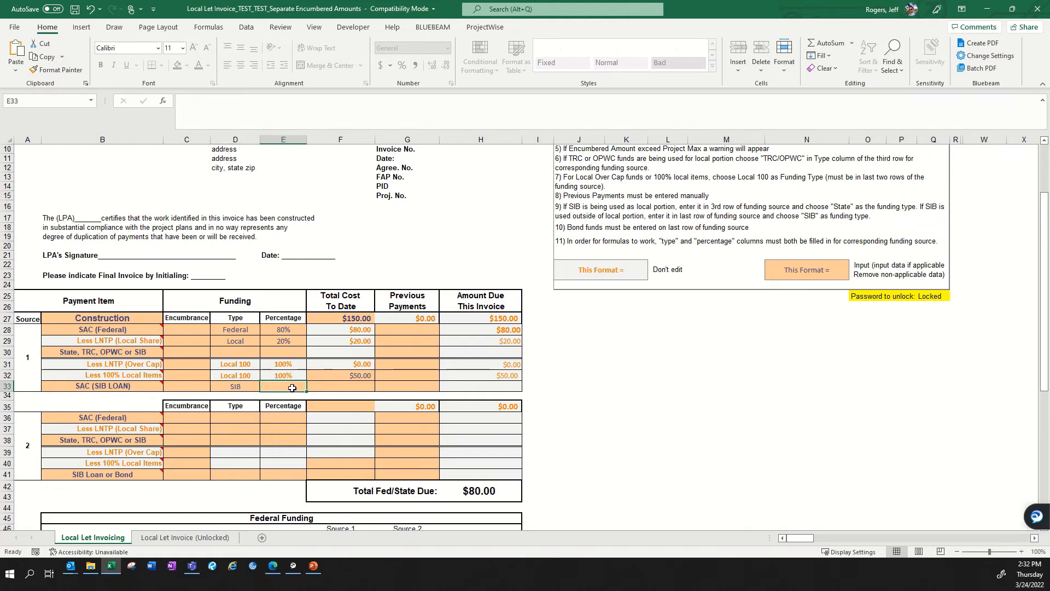
pyautogui.write('100')
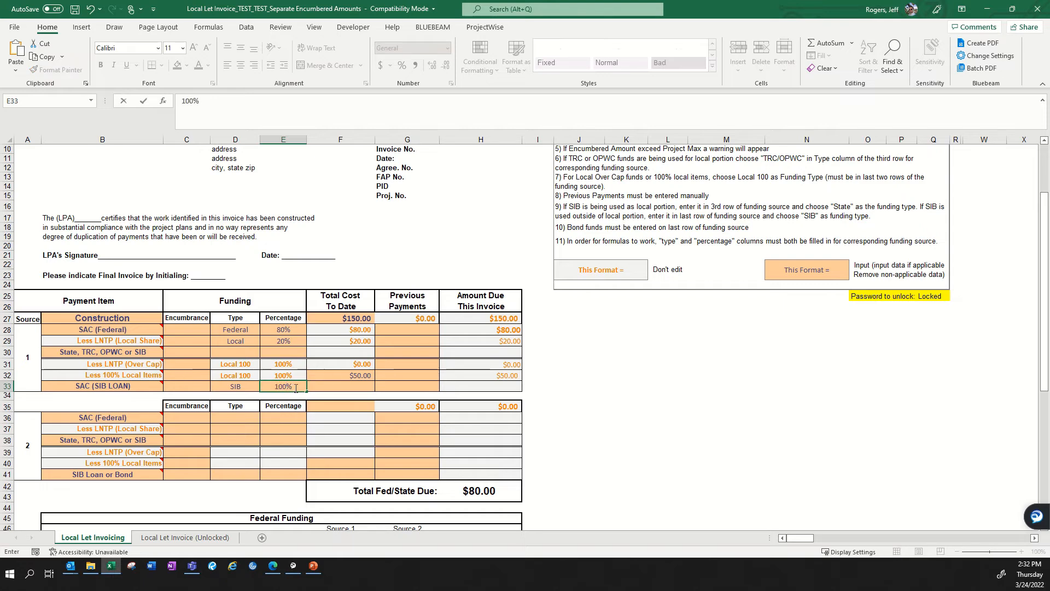
pyautogui.press('Tab')
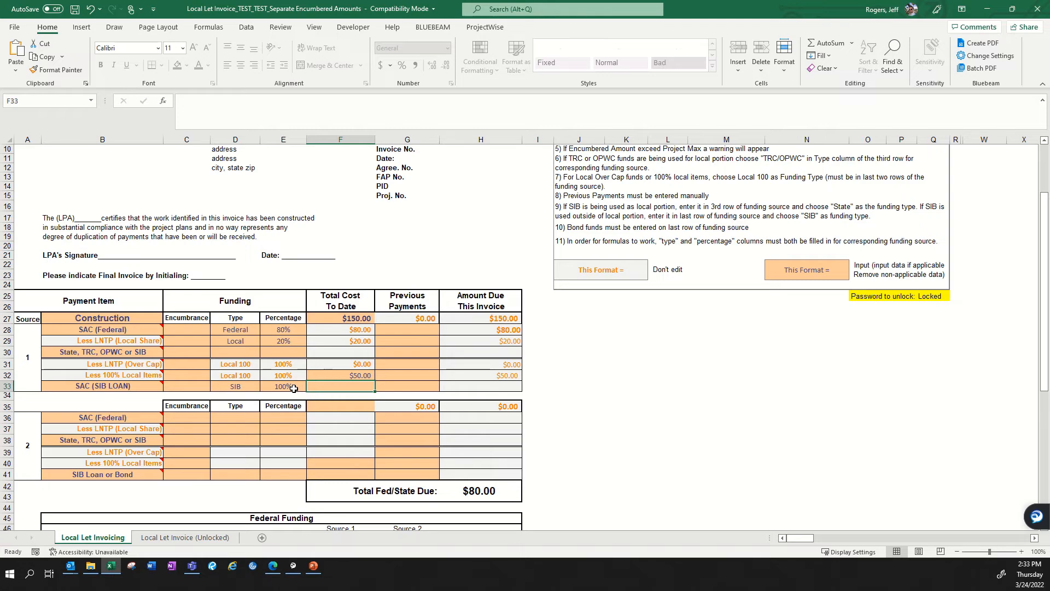
# - Enter a Total Cost To Date of 100 for the Source 1 SAC (SIB LOAN) row
pyautogui.moveTo(302, 329); pyautogui.dragTo(301, 354)
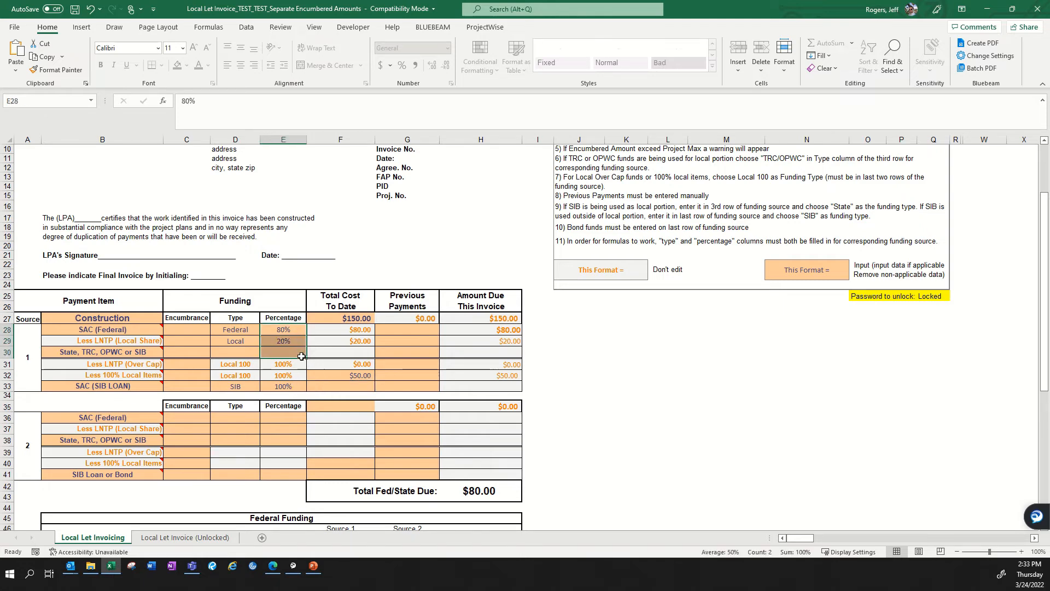
pyautogui.click(326, 386)
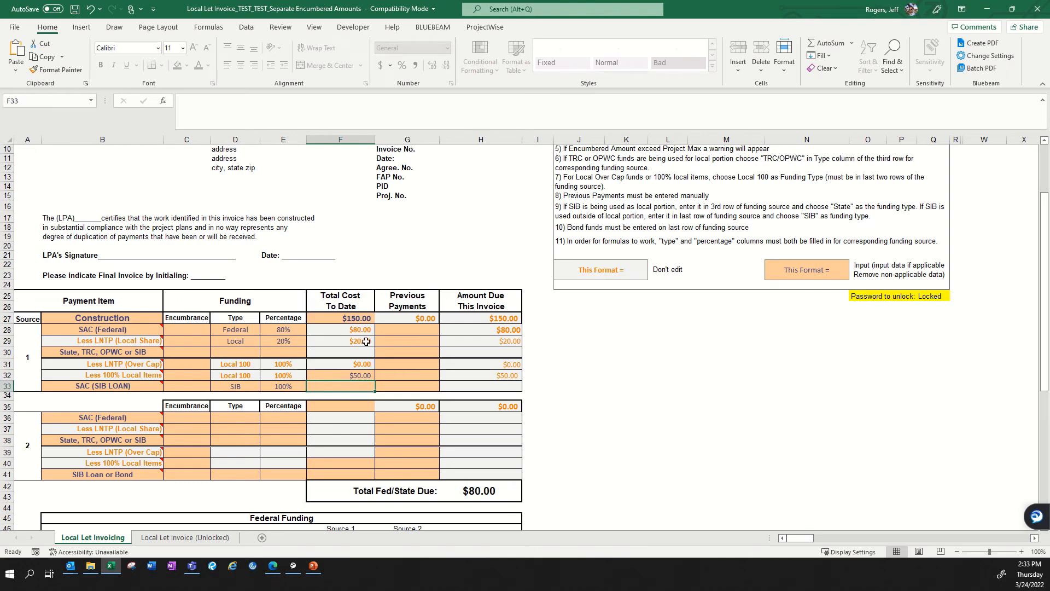
pyautogui.click(363, 376)
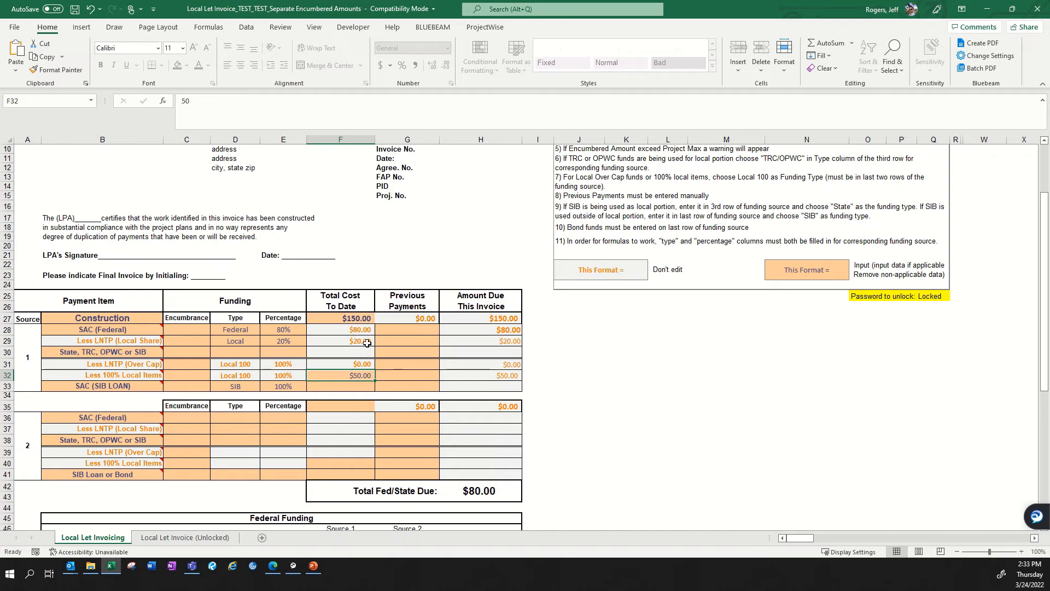
pyautogui.click(356, 385)
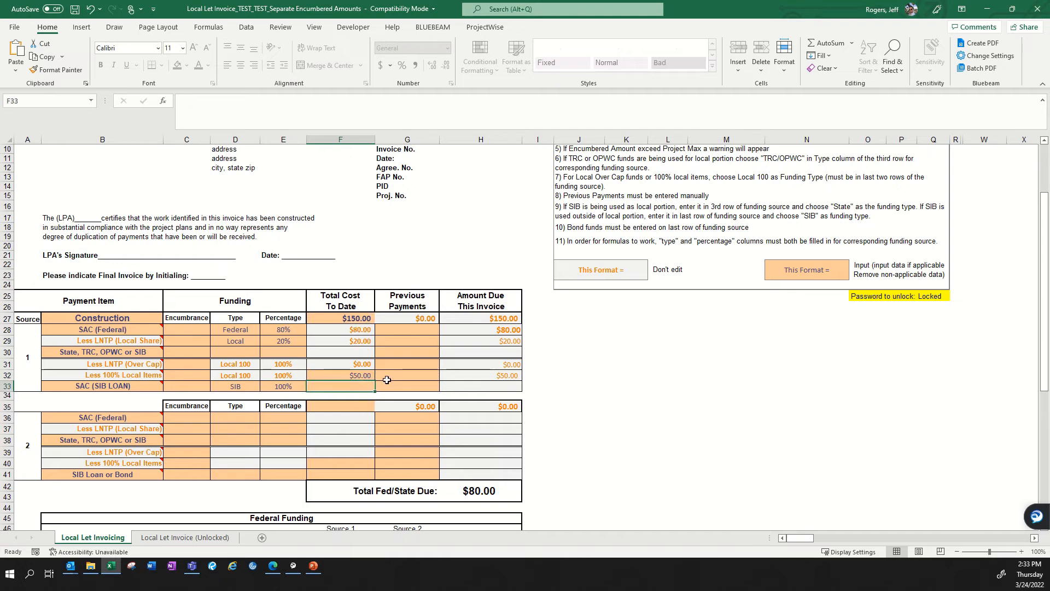
pyautogui.write('100')
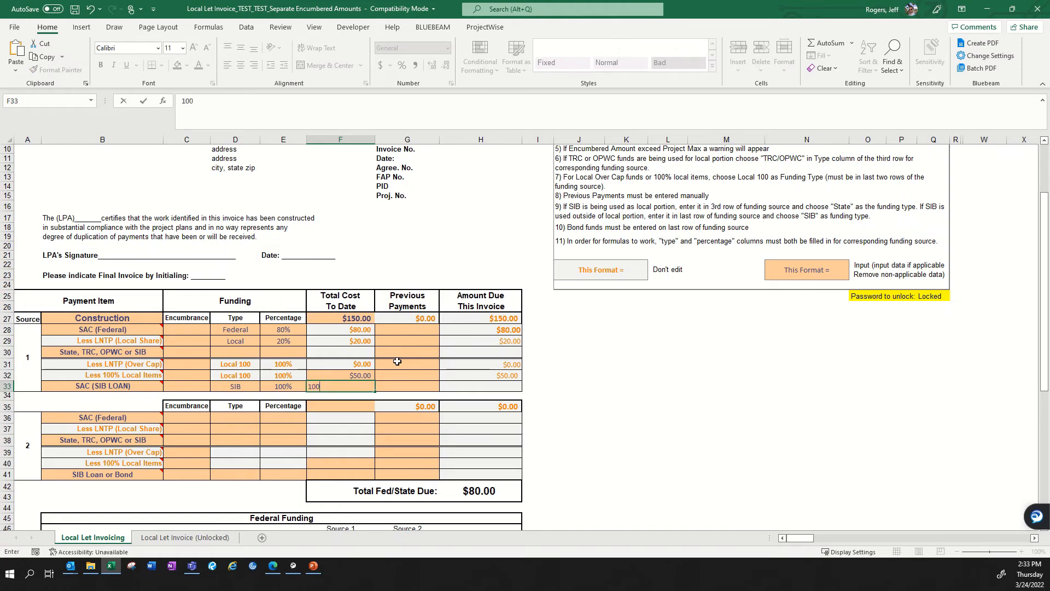
pyautogui.press('Tab')
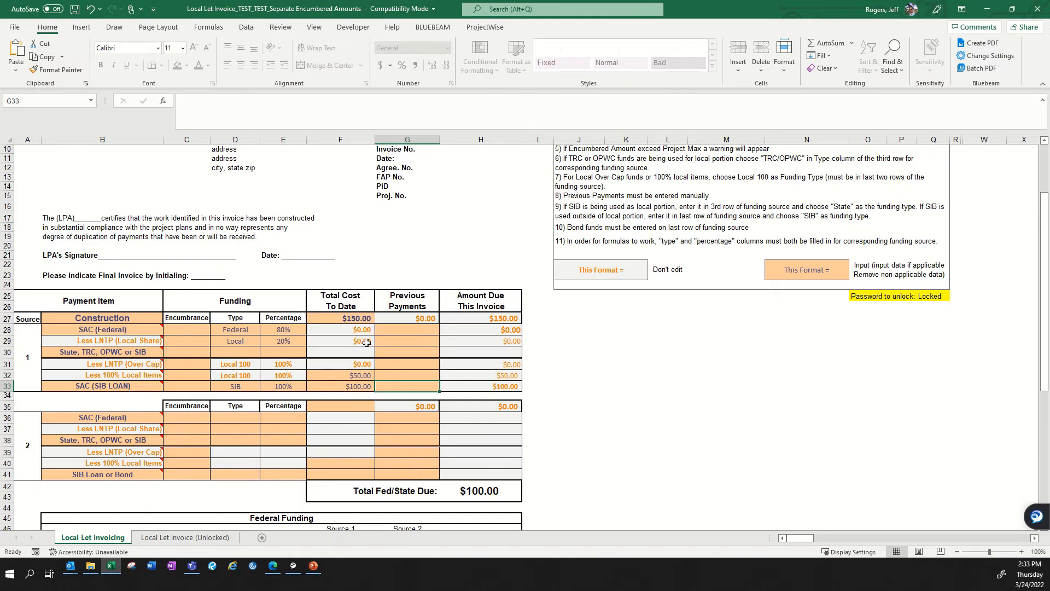
# - Compare the Source 1 Total Cost To Date amounts for local items and the SIB loan with the Total Fed/State Due
pyautogui.moveTo(354, 376); pyautogui.dragTo(366, 390)
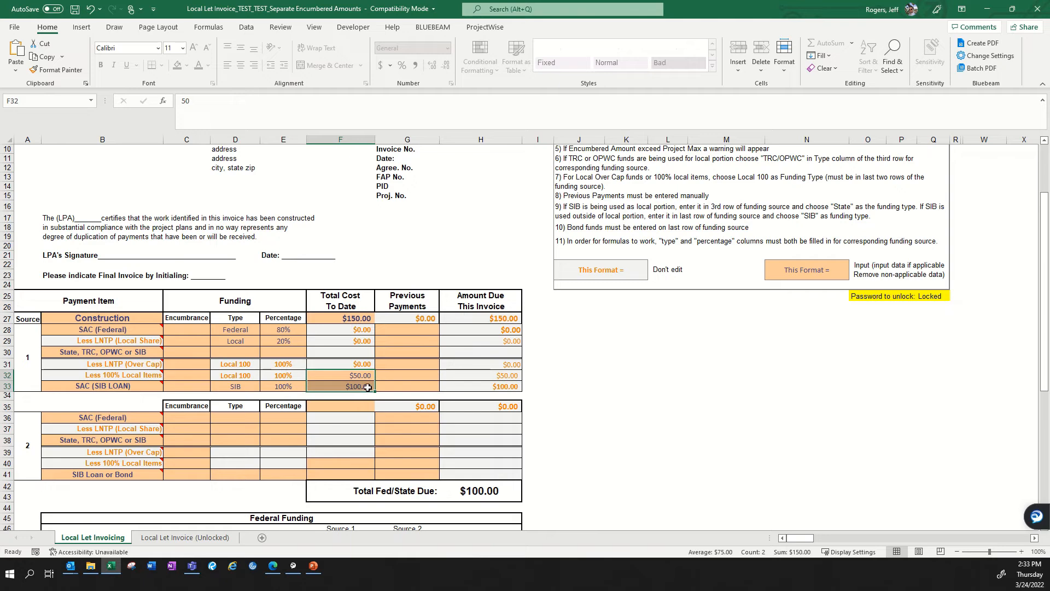
pyautogui.click(358, 375)
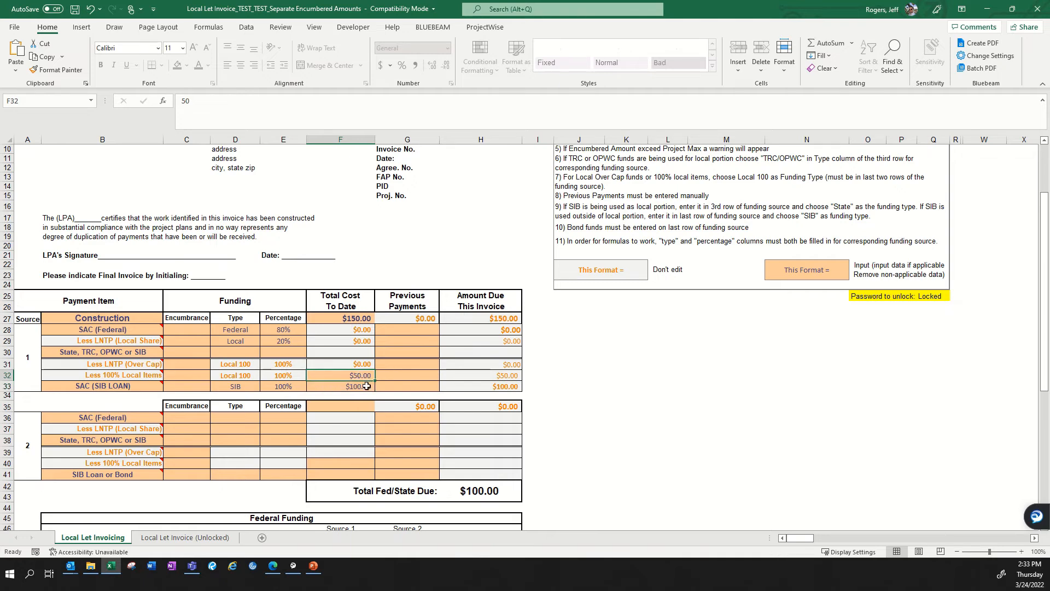
pyautogui.click(367, 386)
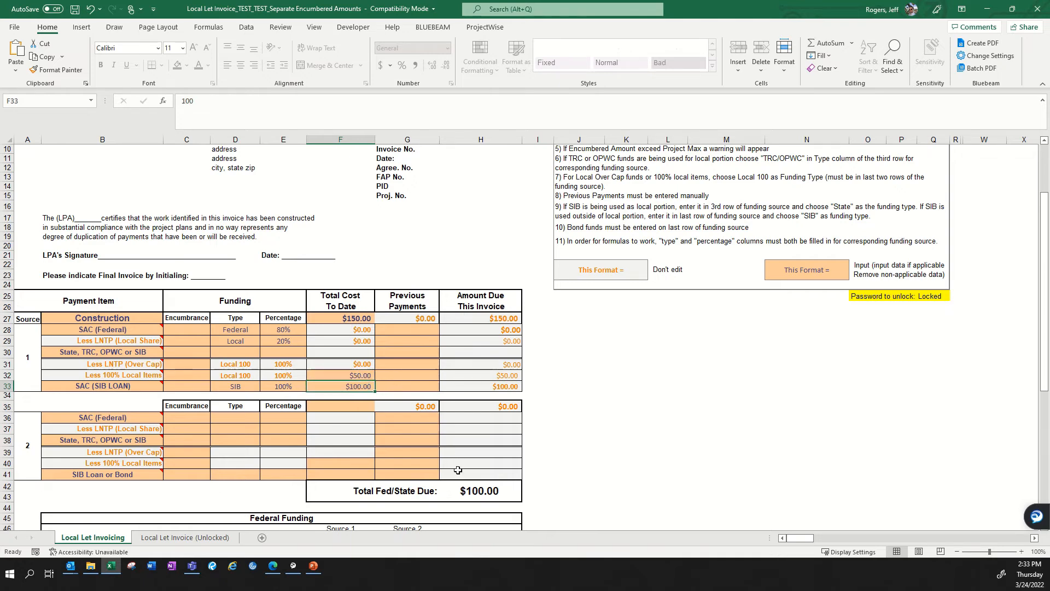
pyautogui.click(473, 490)
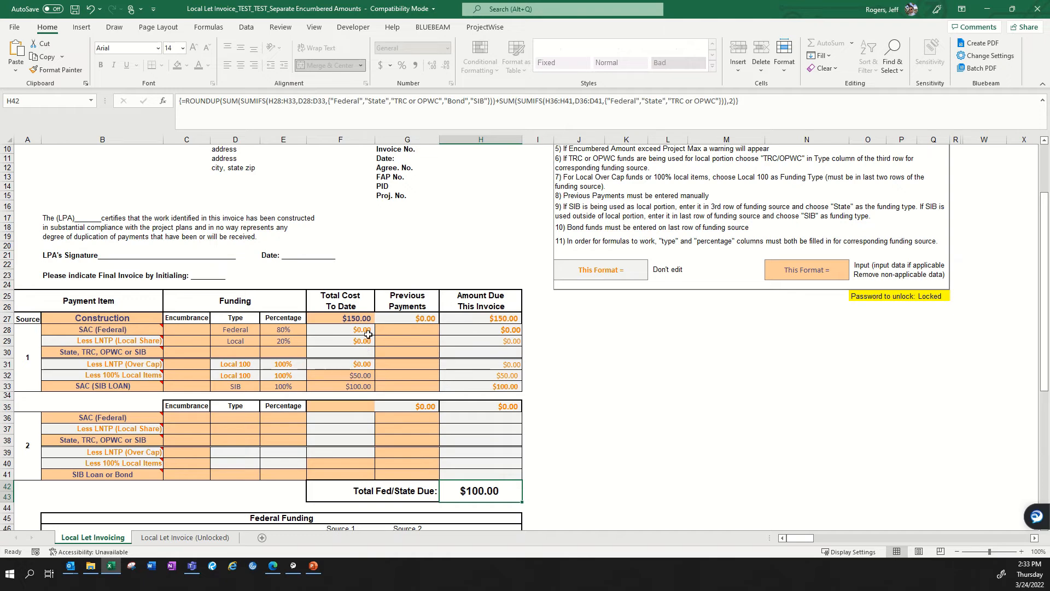
pyautogui.moveTo(365, 331); pyautogui.dragTo(361, 353)
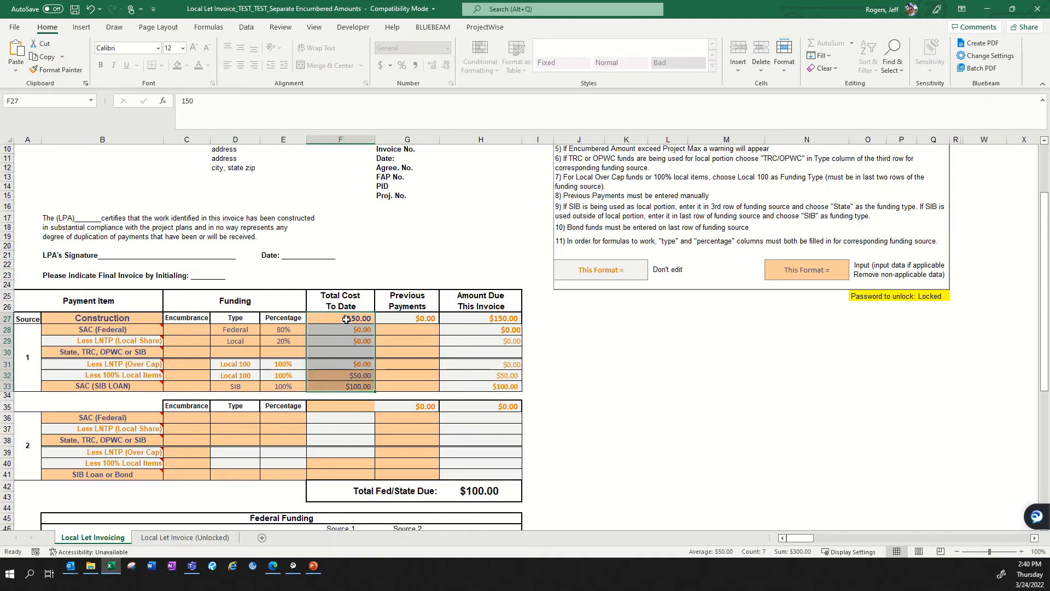
pyautogui.click(338, 377)
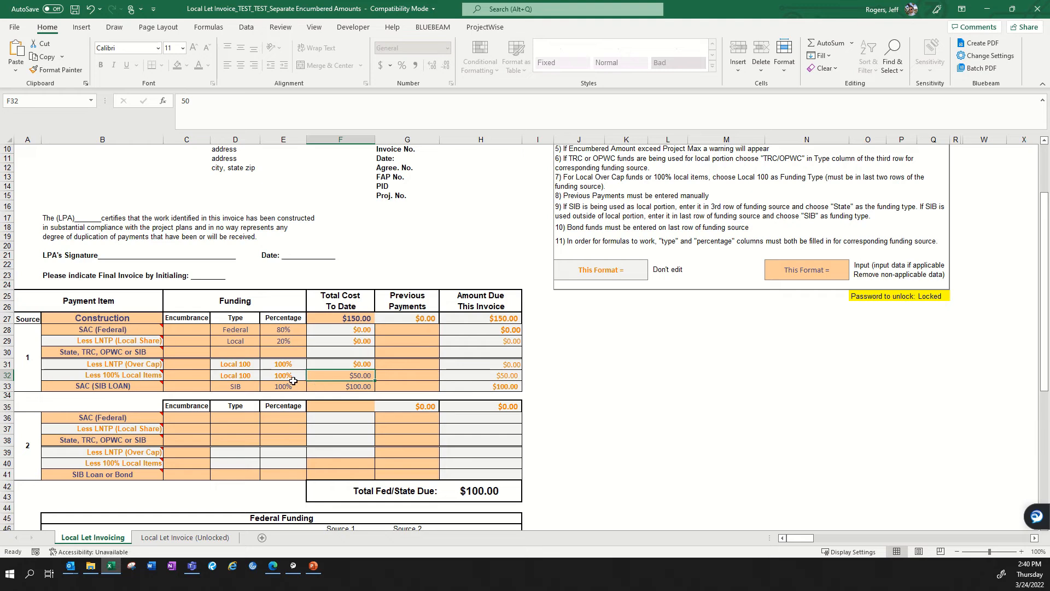
# - Review the Source 1 federal, state and SIB payment item cells with their notes, and the Encumbrance cells beside them
pyautogui.click(103, 331)
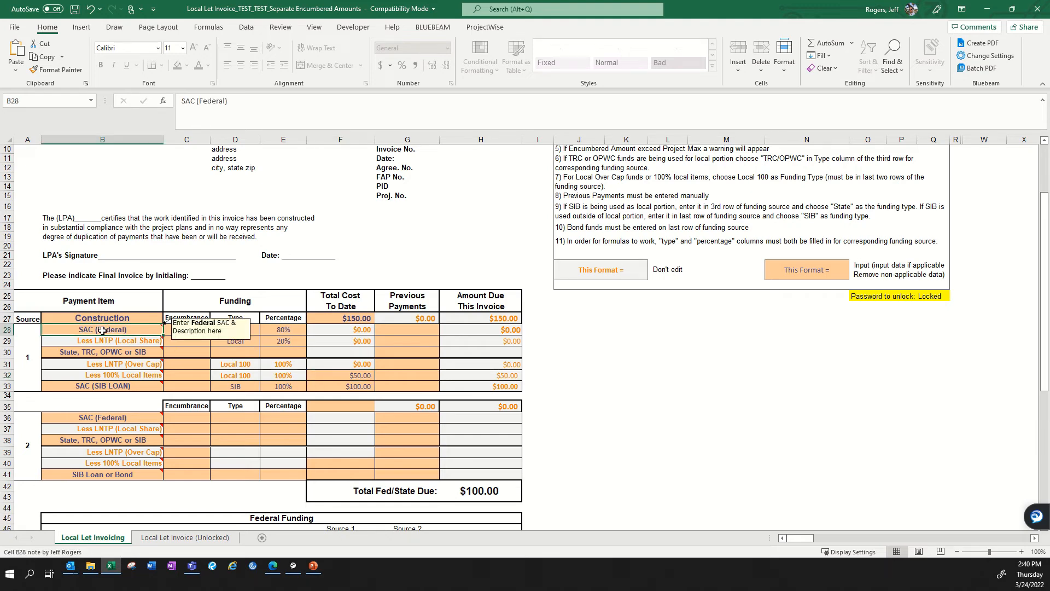
pyautogui.click(109, 352)
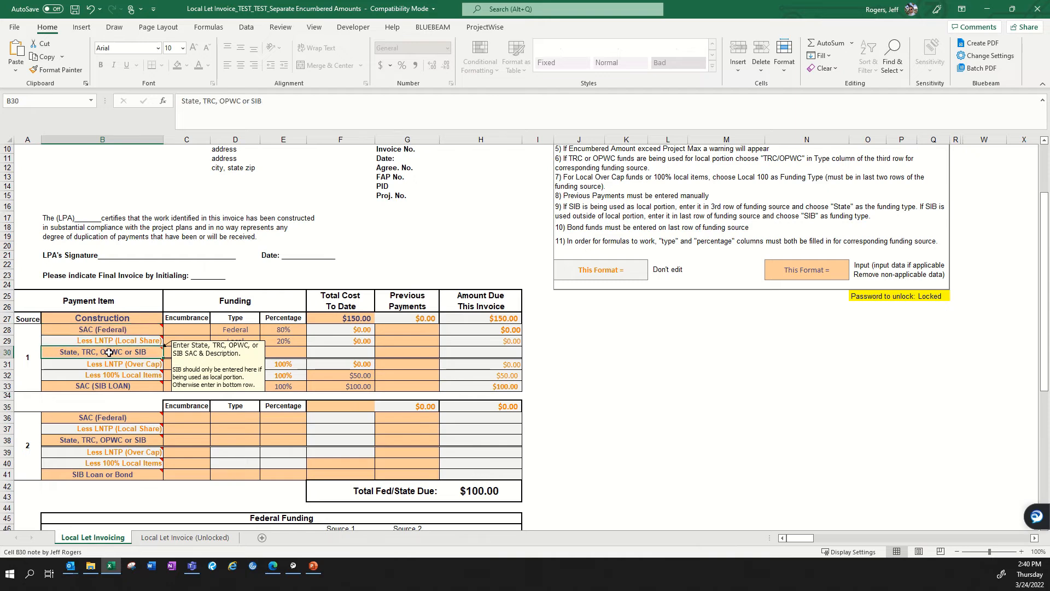
pyautogui.click(115, 387)
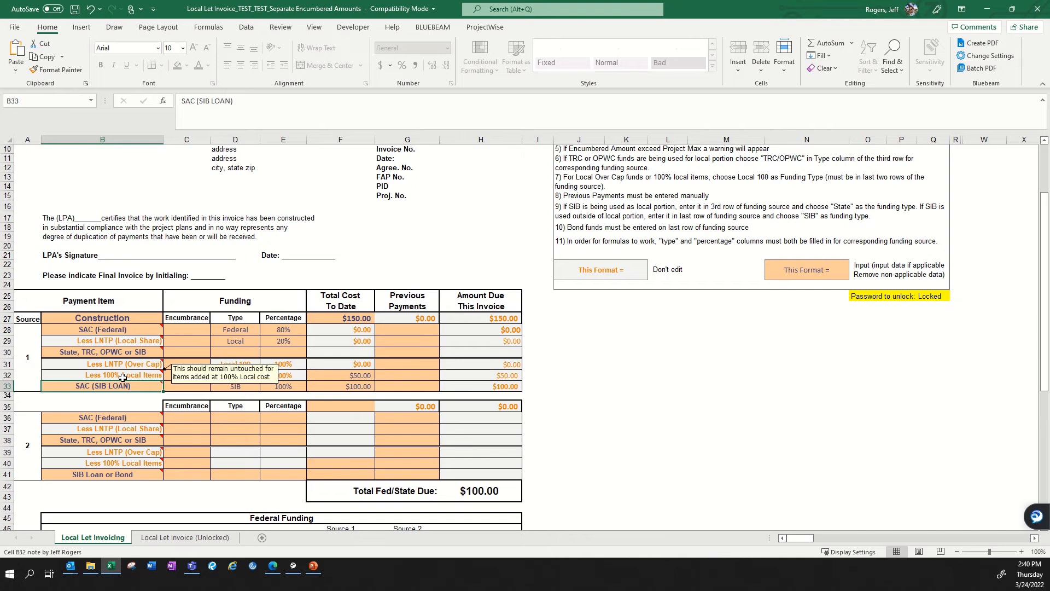
pyautogui.click(117, 330)
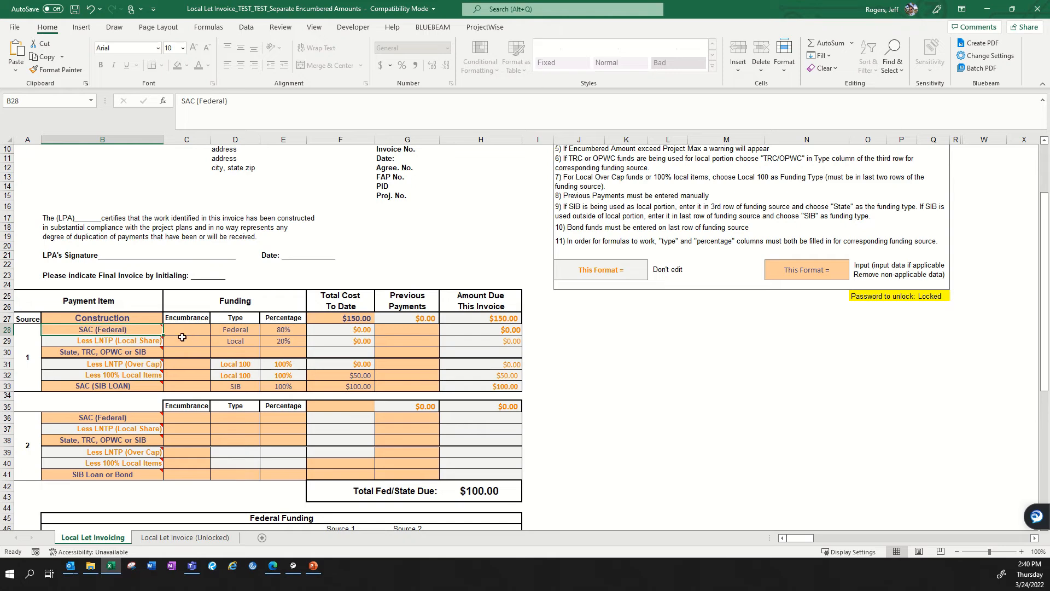
pyautogui.moveTo(199, 331); pyautogui.dragTo(197, 388)
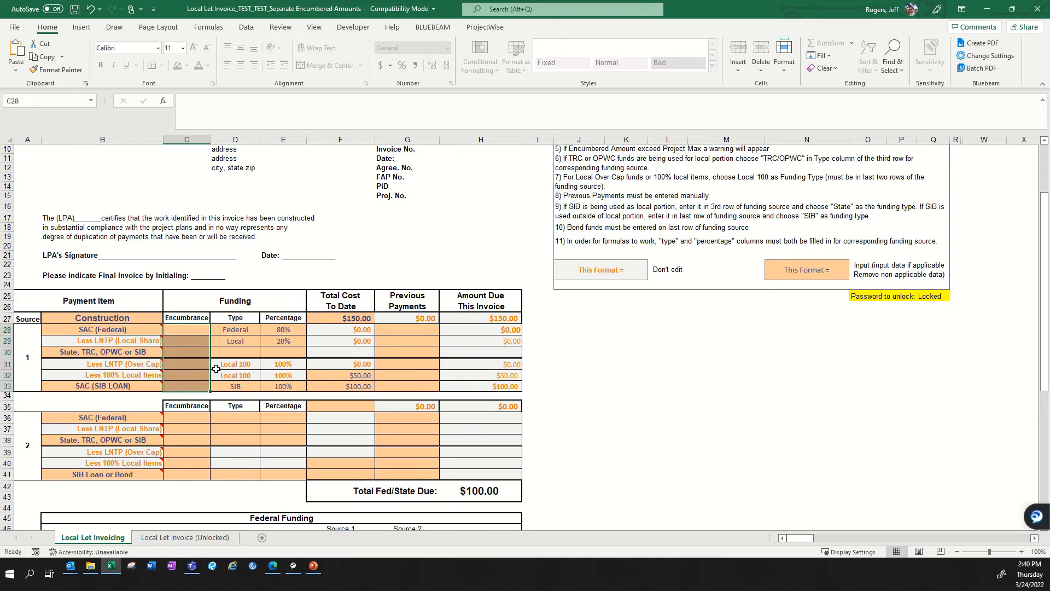
# - Review the paired Type and Percentage cells of the Source 1 SAC (Federal) row
pyautogui.click(245, 331)
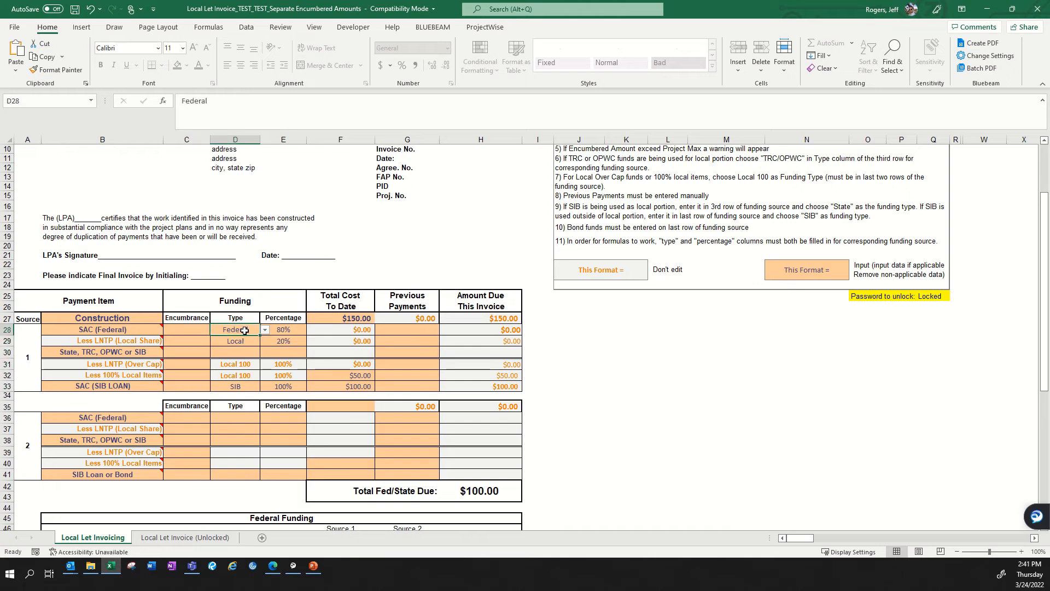
pyautogui.click(282, 329)
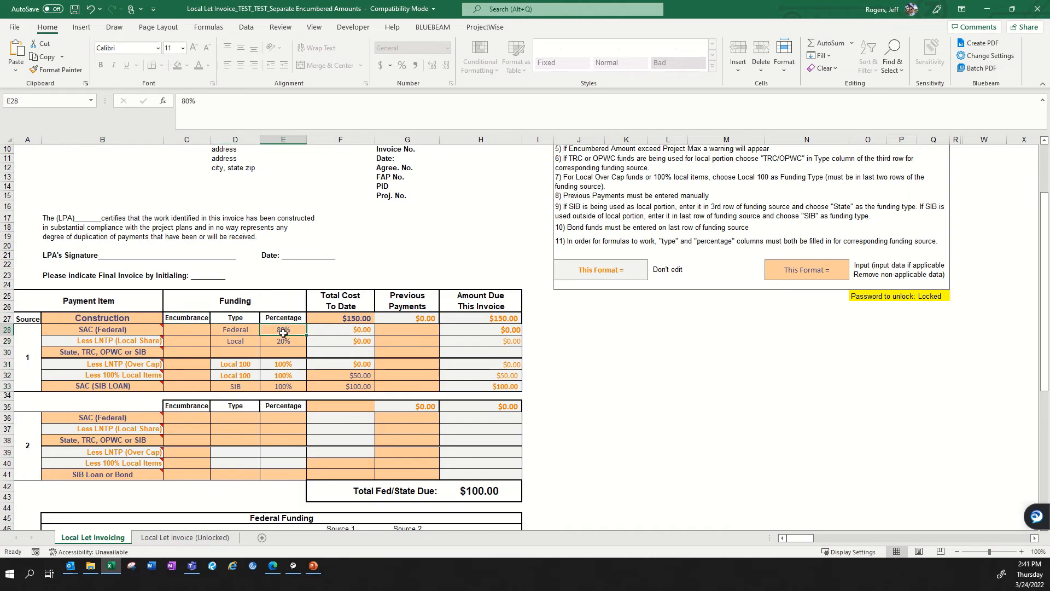
pyautogui.click(238, 330)
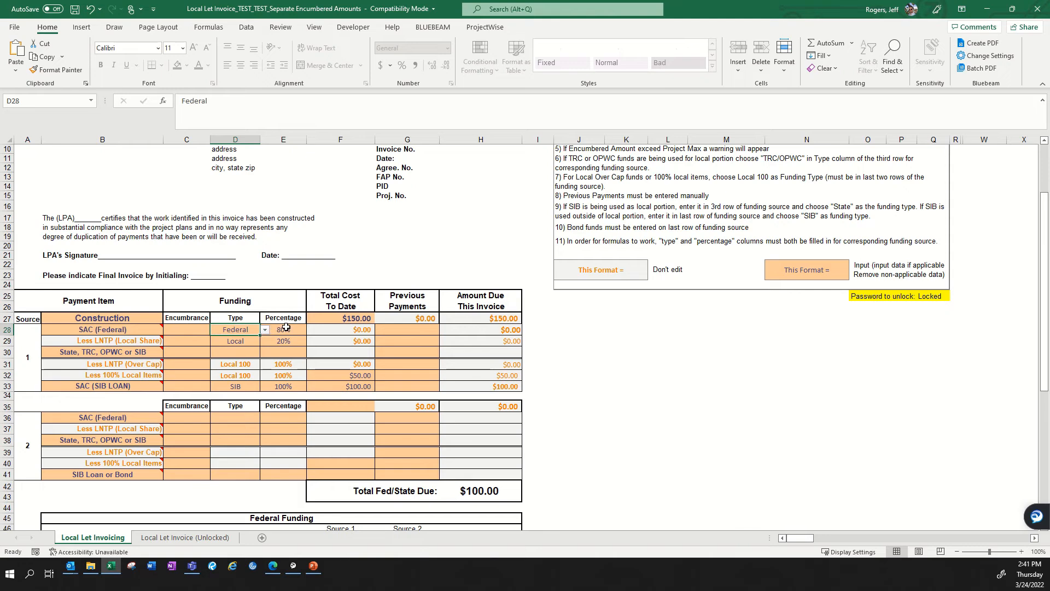
pyautogui.click(273, 330)
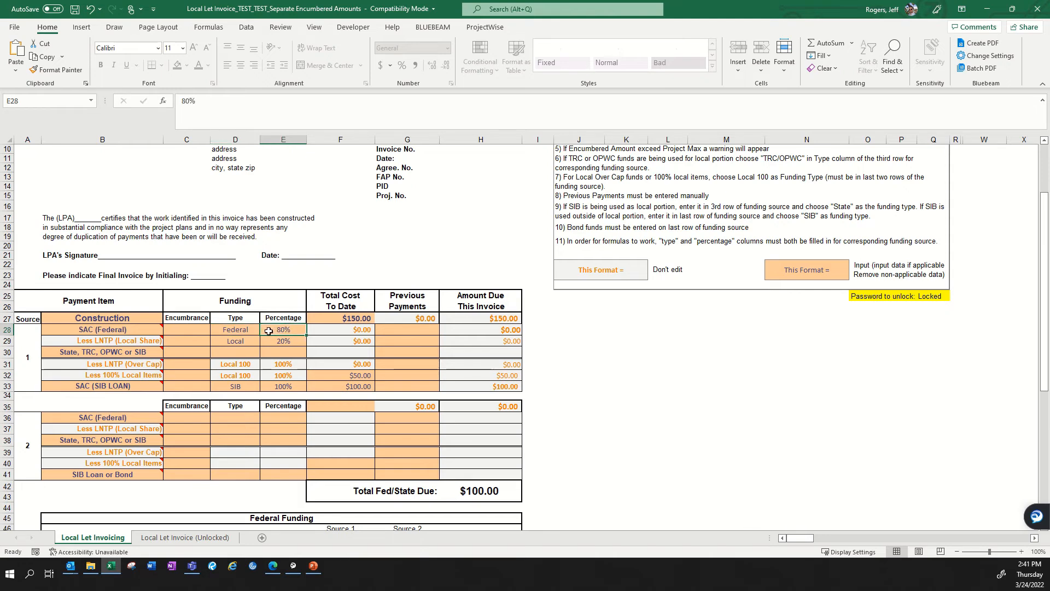
pyautogui.click(251, 330)
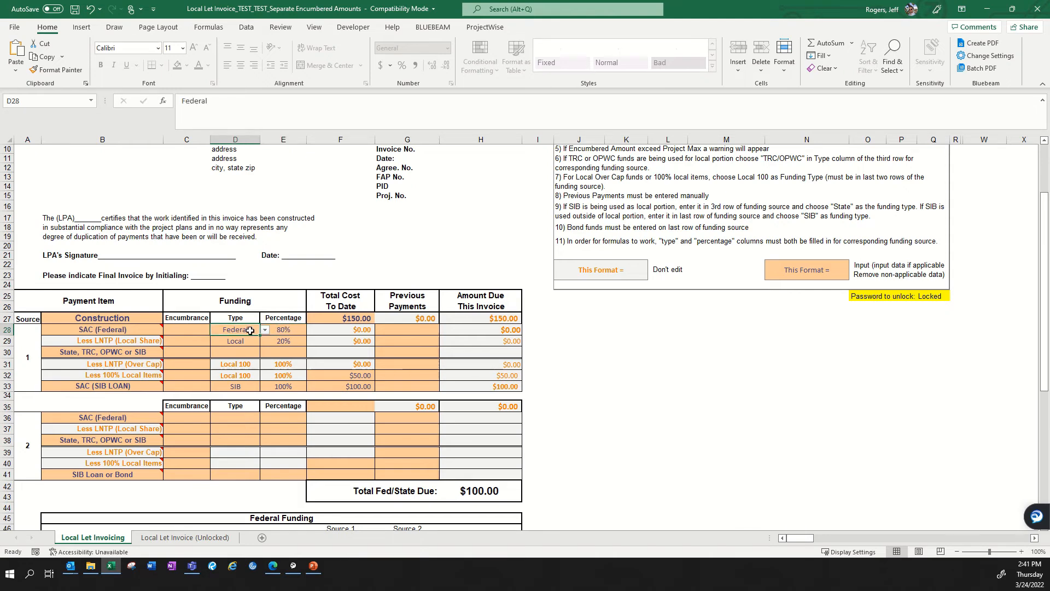
pyautogui.click(279, 331)
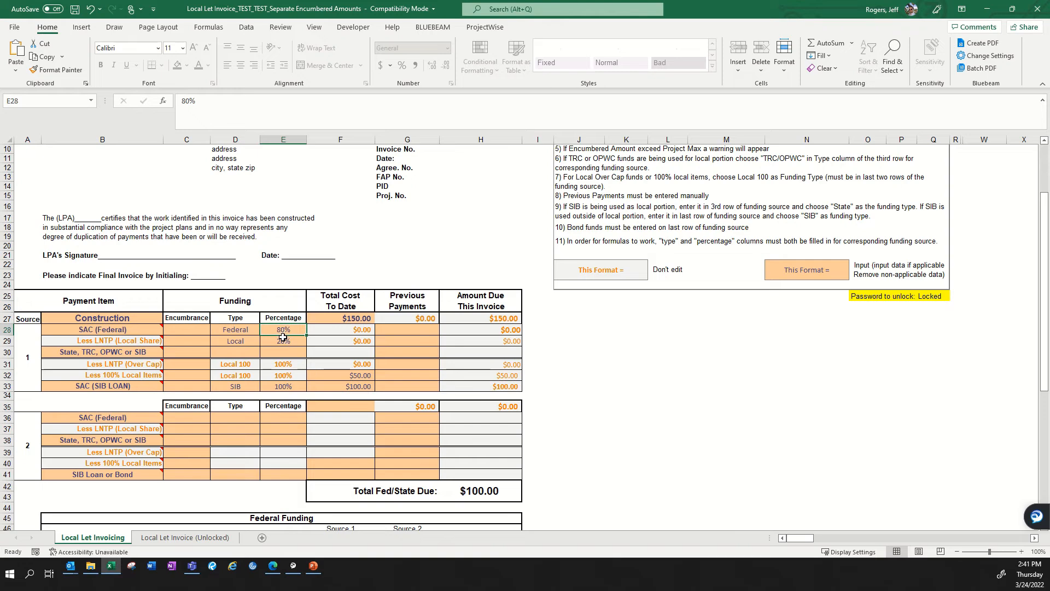
# - Clear the funding type and percentage from the Source 1 SAC (SIB LOAN) row
pyautogui.click(258, 386)
pyautogui.moveTo(259, 386); pyautogui.dragTo(269, 387)
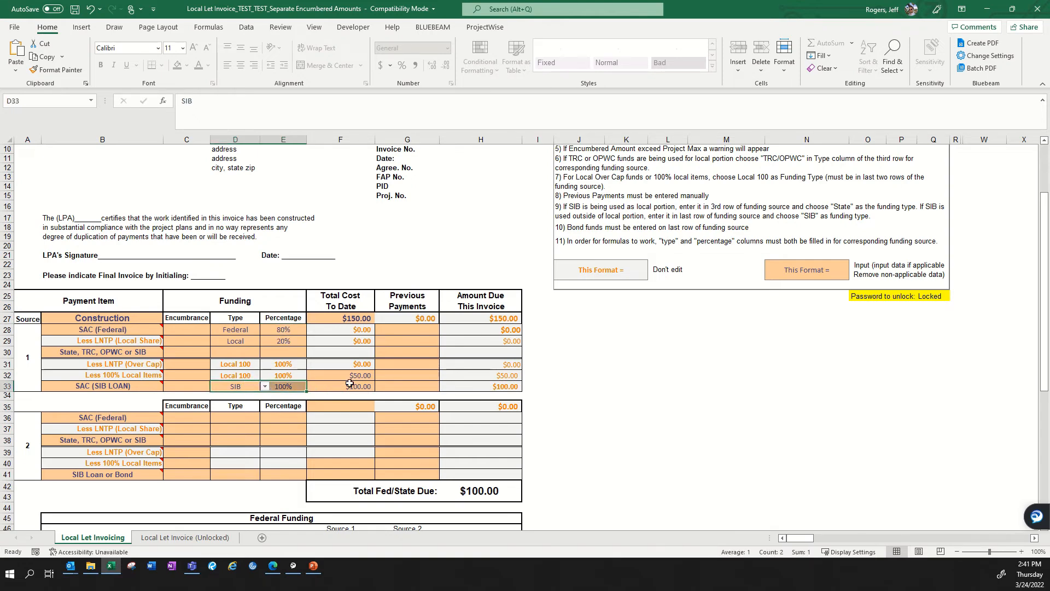
pyautogui.press('Delete')
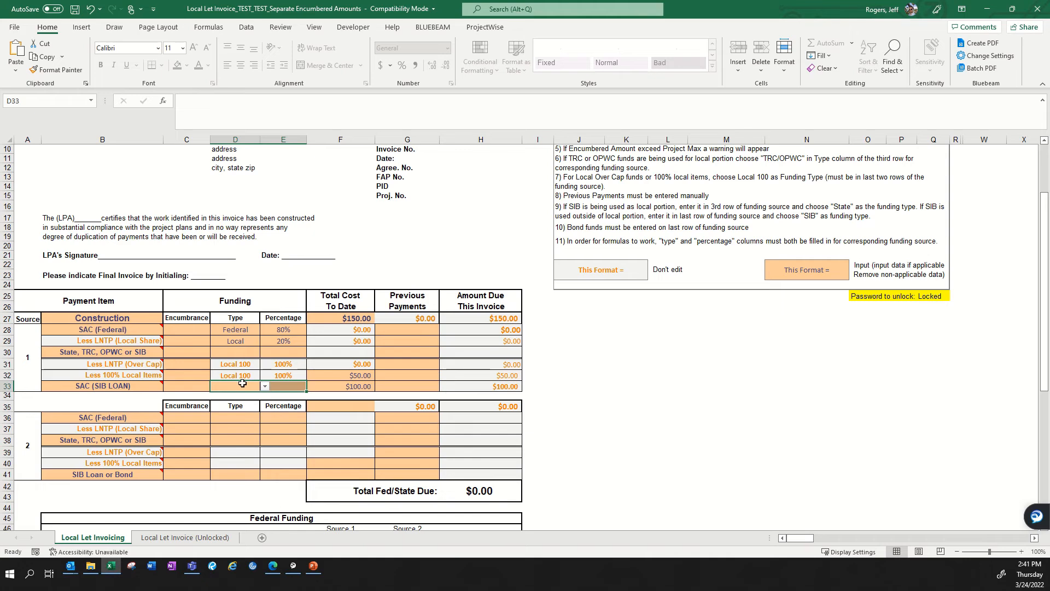
# - Set the Source 1 SAC (SIB LOAN) row's funding type to SIB and its percentage to 100%
pyautogui.click(265, 387)
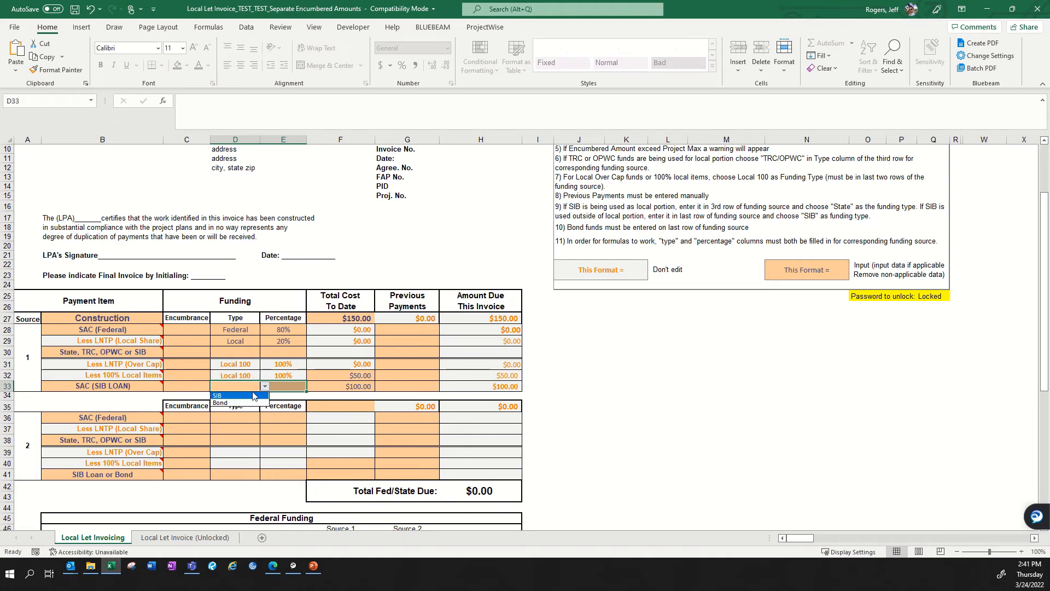
pyautogui.click(247, 397)
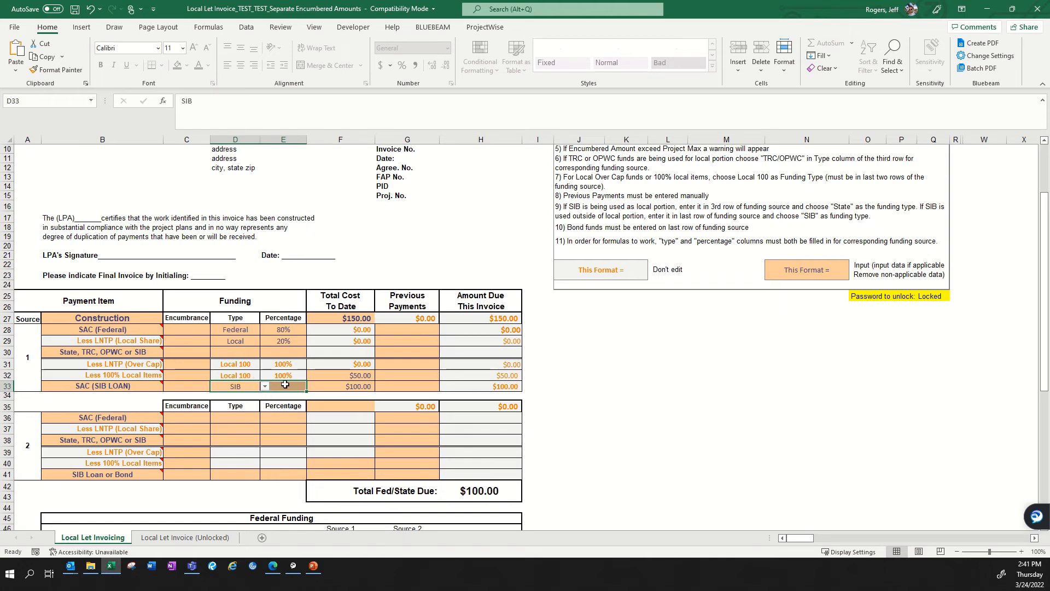
pyautogui.click(296, 387)
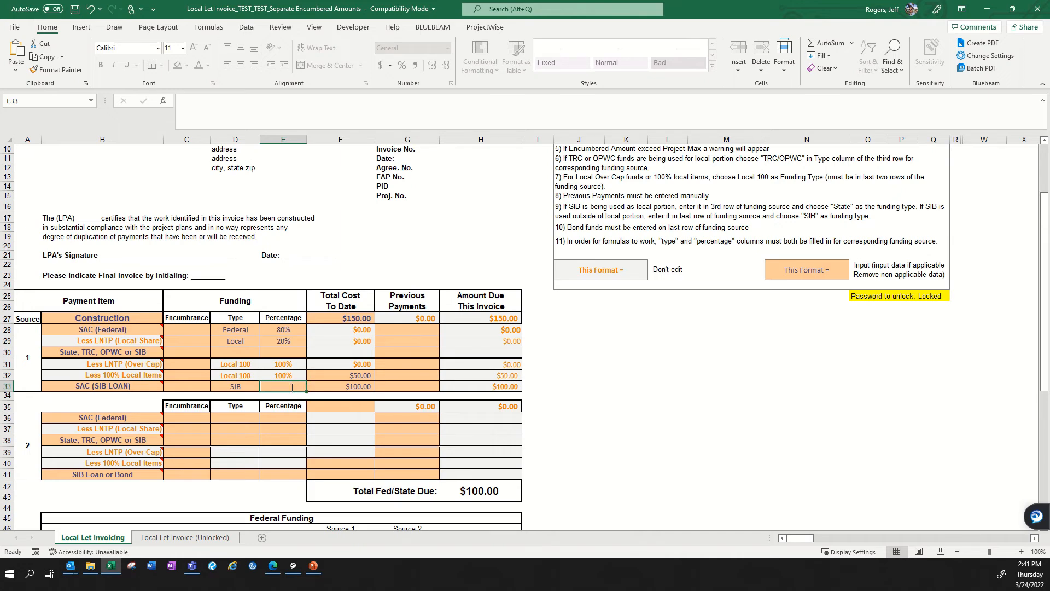
pyautogui.write('100')
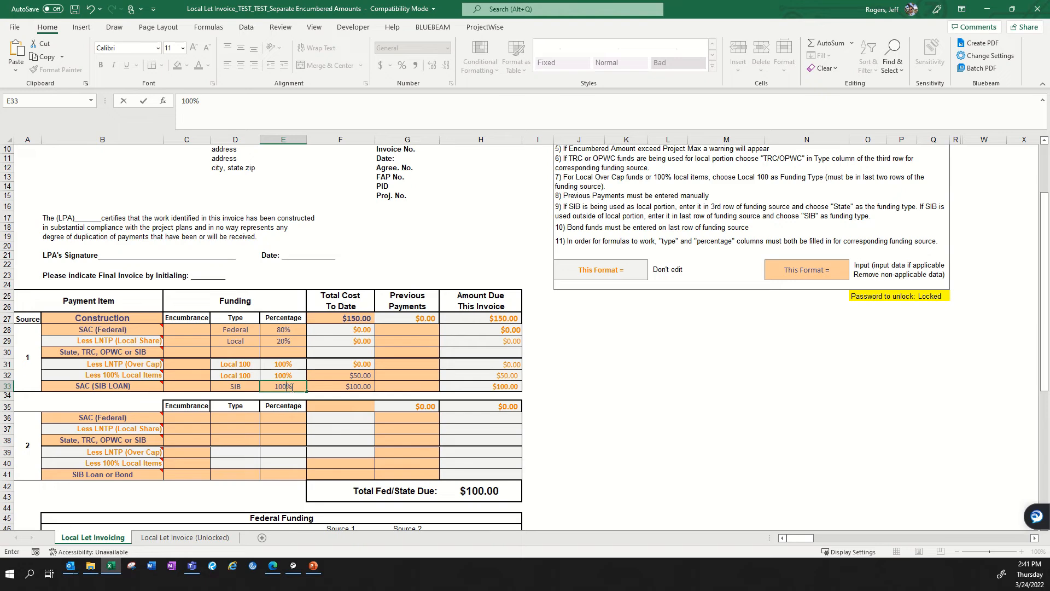
pyautogui.press('Tab')
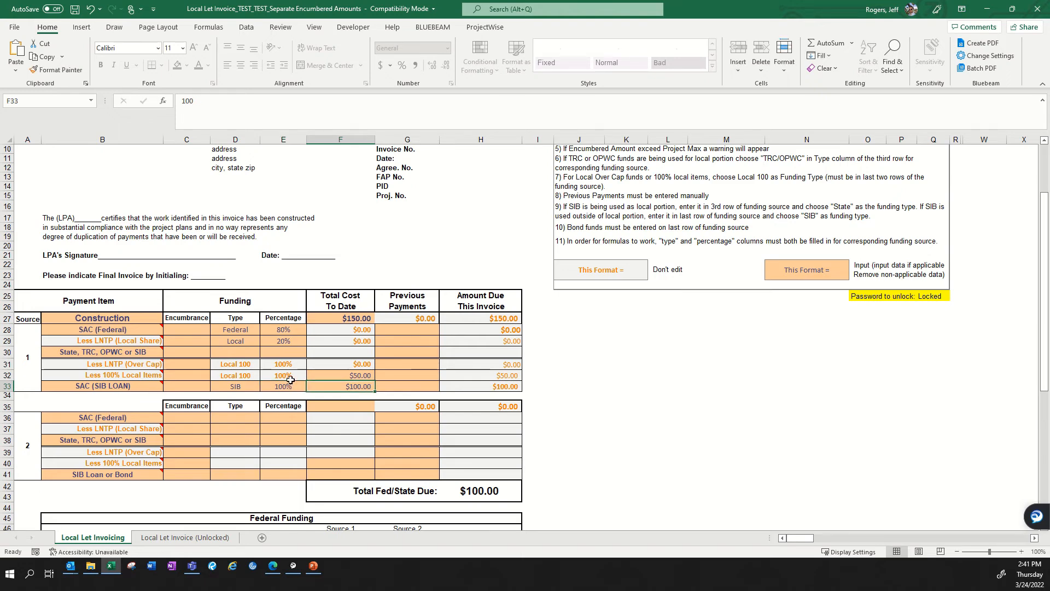
# - Clear the percentage from the Source 1 Less LNTP (Local Share) row and examine the check cell beside it
pyautogui.click(284, 341)
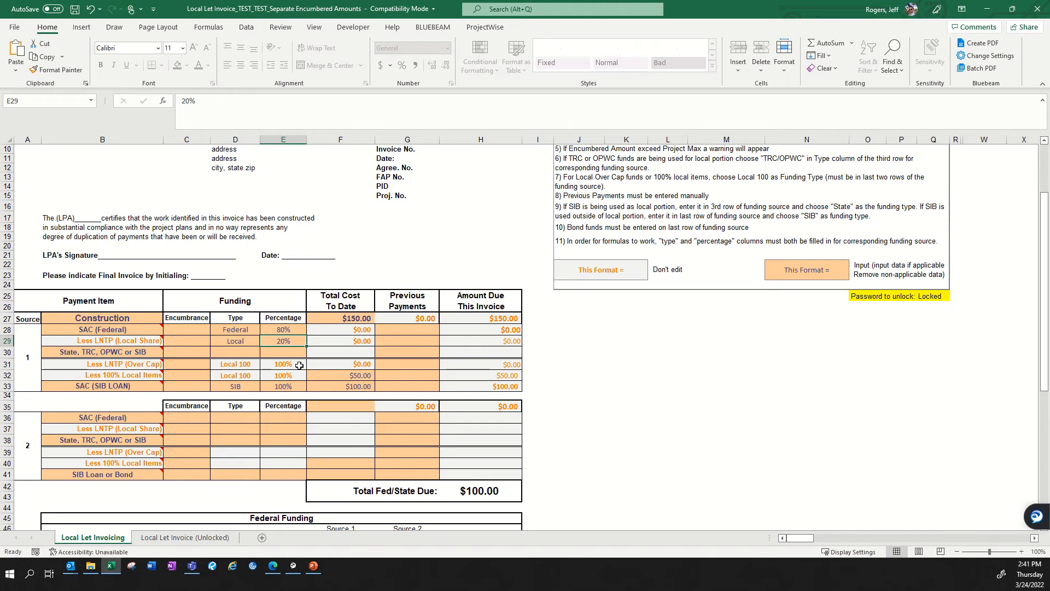
pyautogui.press('Delete')
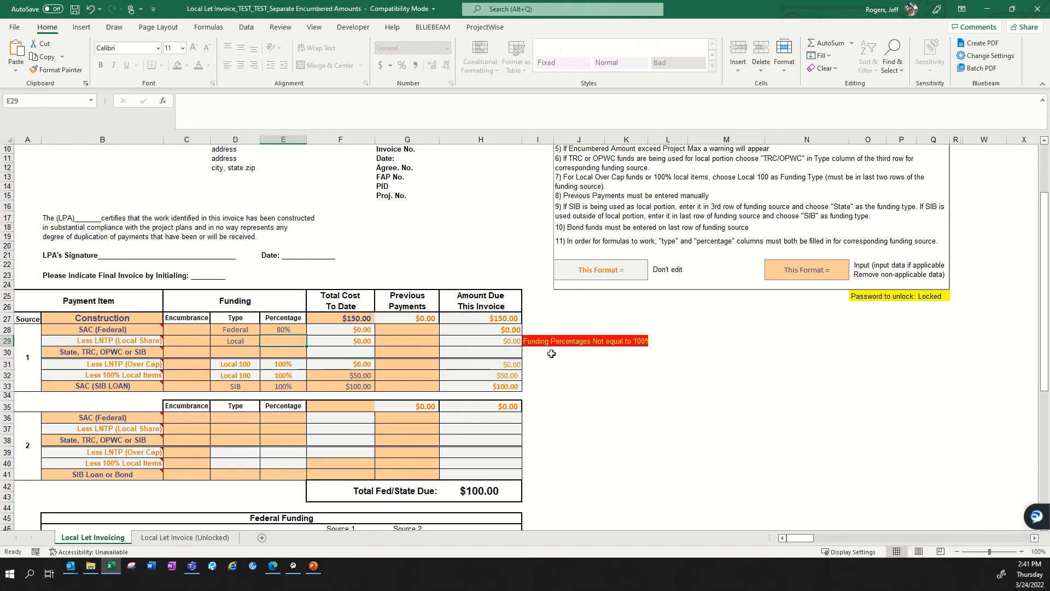
pyautogui.moveTo(539, 342); pyautogui.dragTo(635, 343)
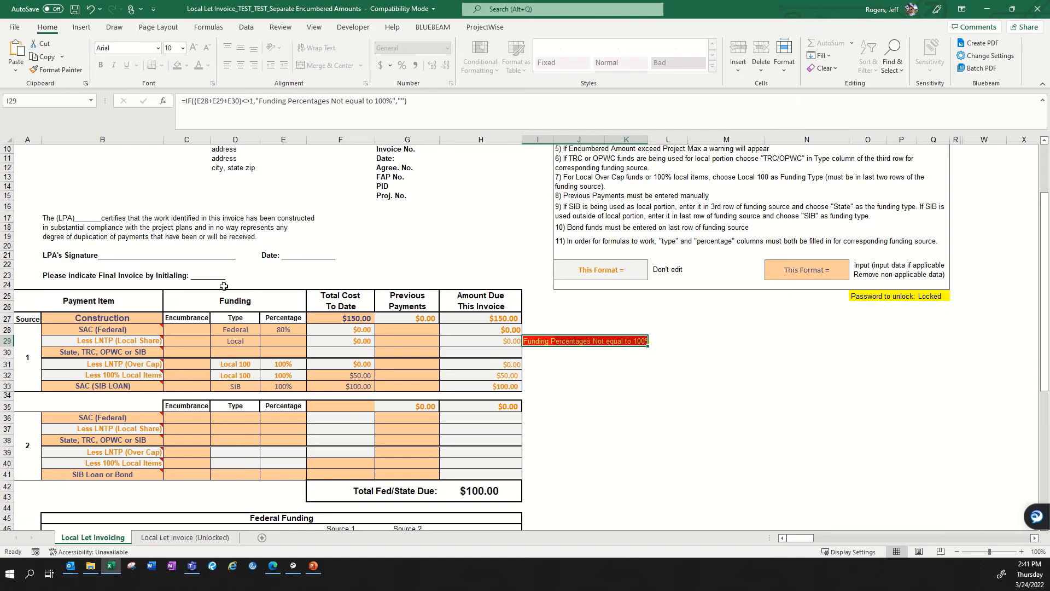
pyautogui.click(569, 354)
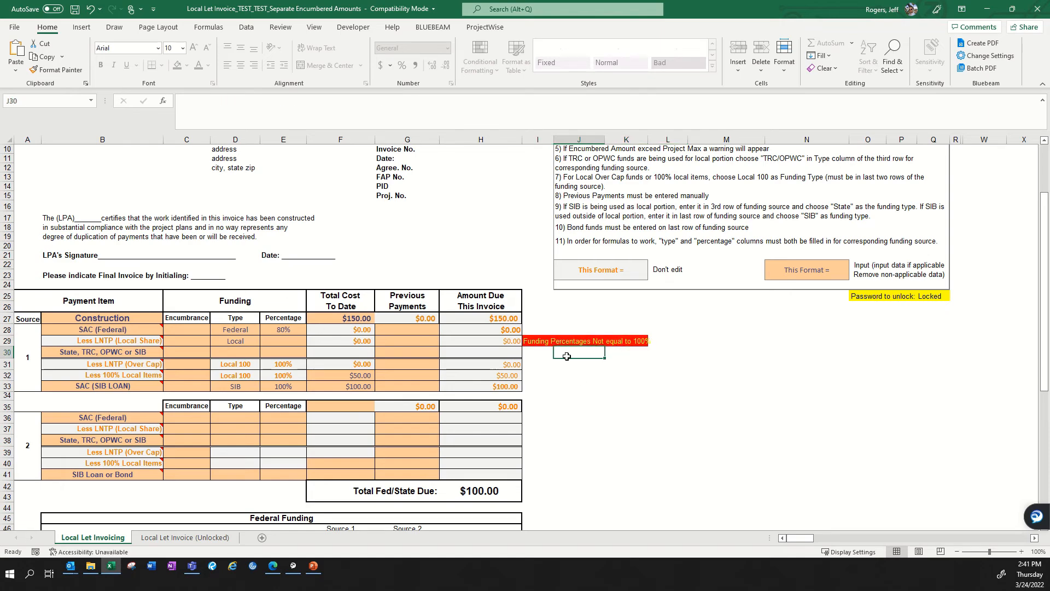
# - Set the Source 1 Less LNTP (Local Share) percentage to 20%
pyautogui.click(284, 340)
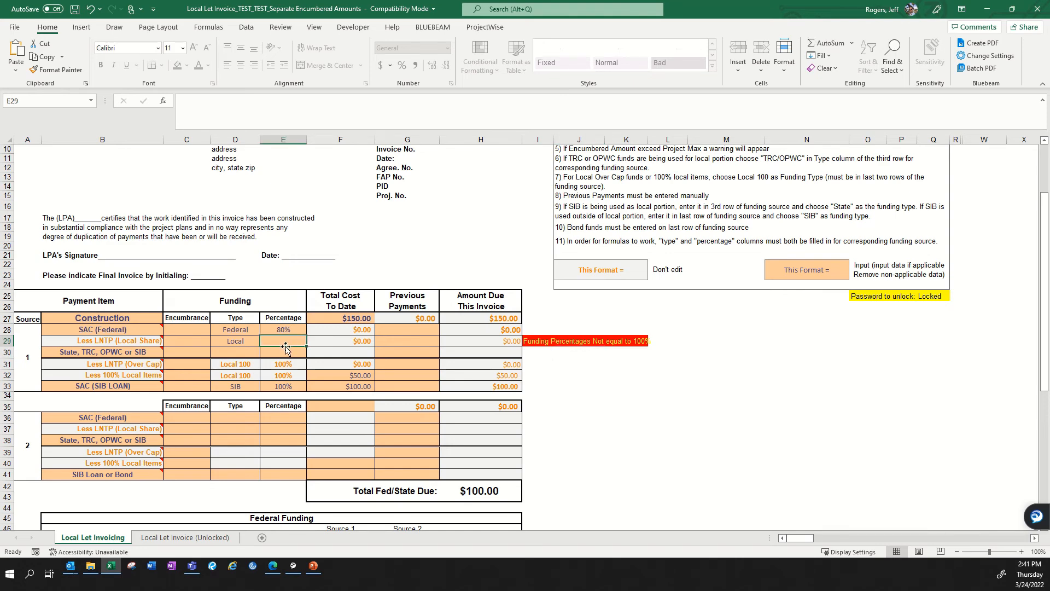
pyautogui.write('20')
pyautogui.press('Return')
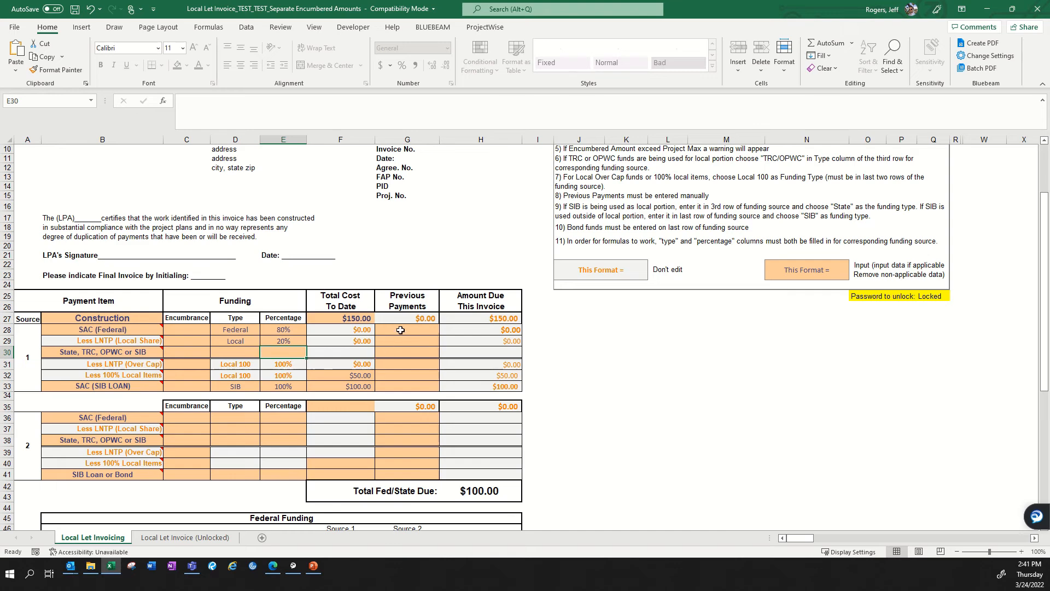
# - Enter 100 as the Previous Payments amount in the Source 1 SAC (SIB LOAN) row
pyautogui.moveTo(399, 330); pyautogui.dragTo(409, 386)
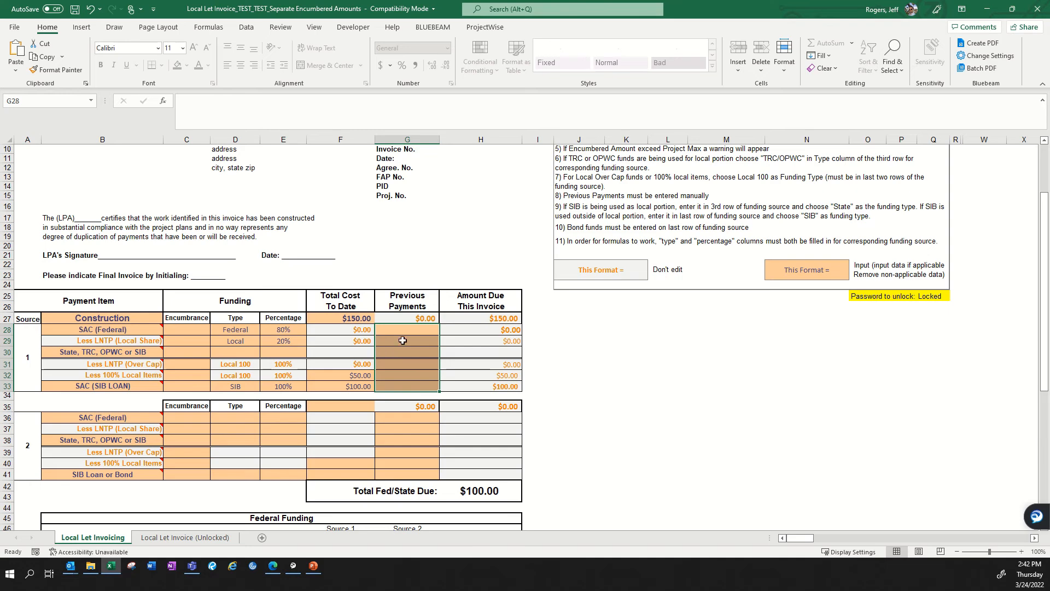
pyautogui.click(410, 385)
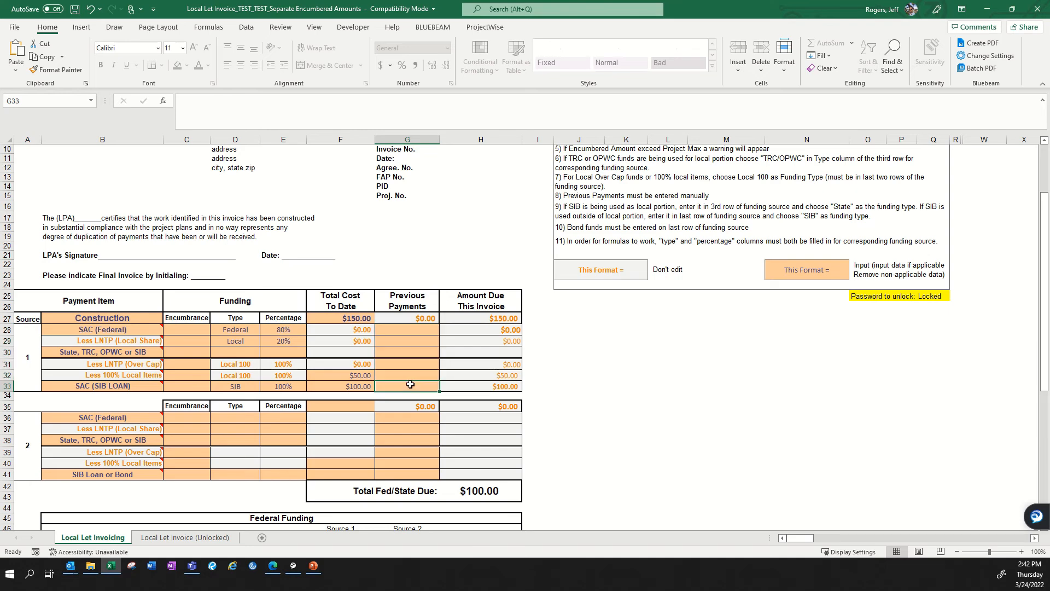
pyautogui.click(371, 386)
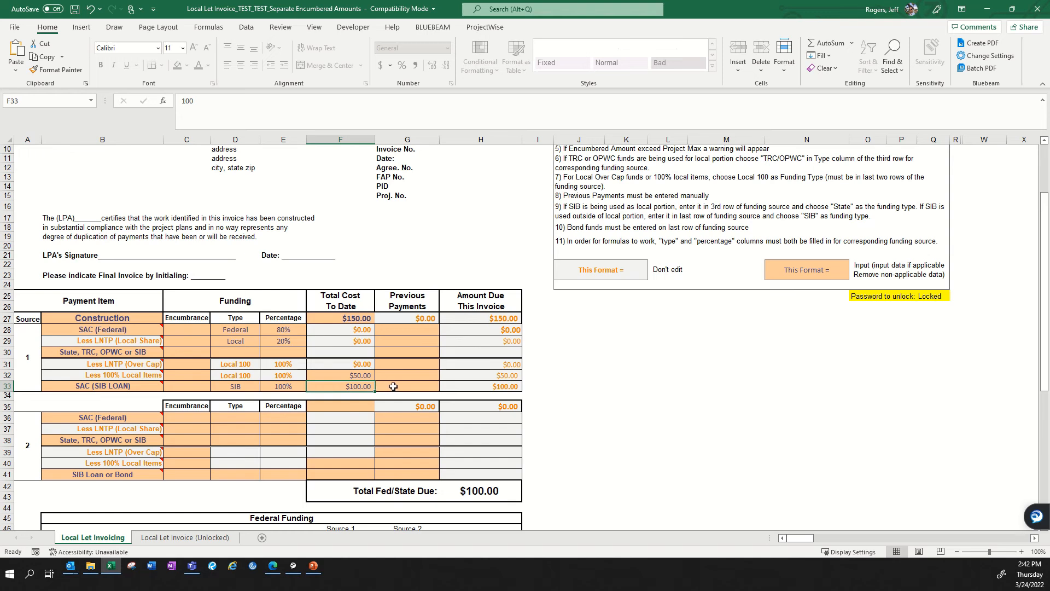
pyautogui.click(393, 387)
pyautogui.write('100')
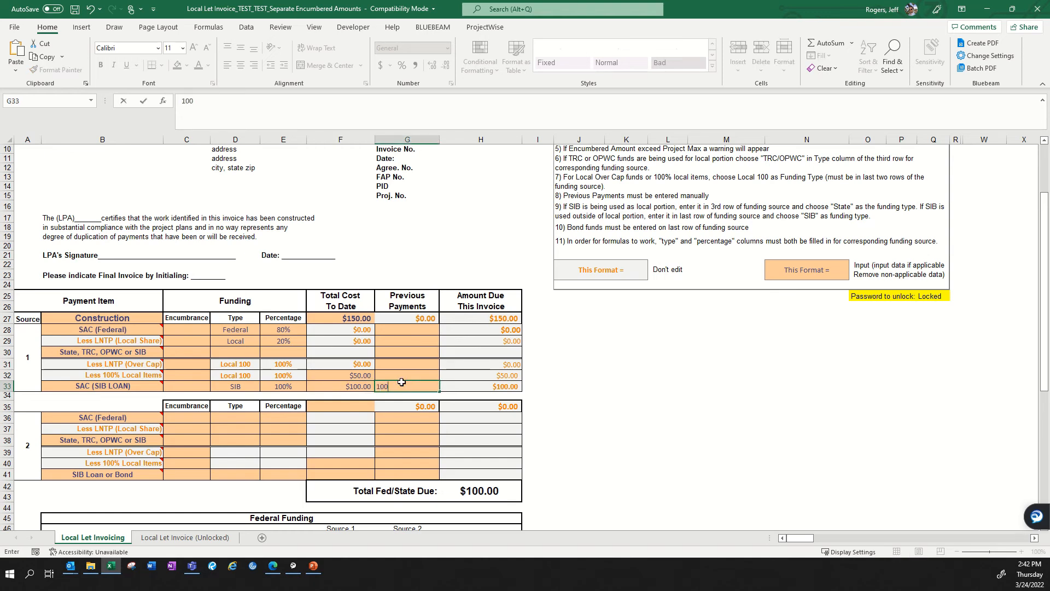
pyautogui.press('Return')
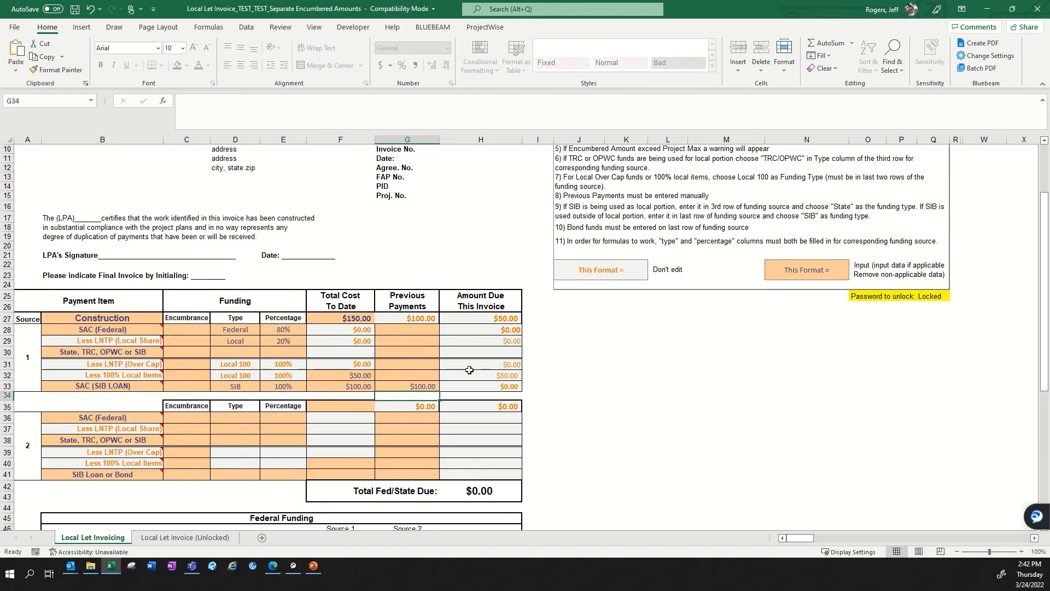
# - Enter 100 as the Previous Payments amount in the Source 1 SAC (Federal) row
pyautogui.click(418, 331)
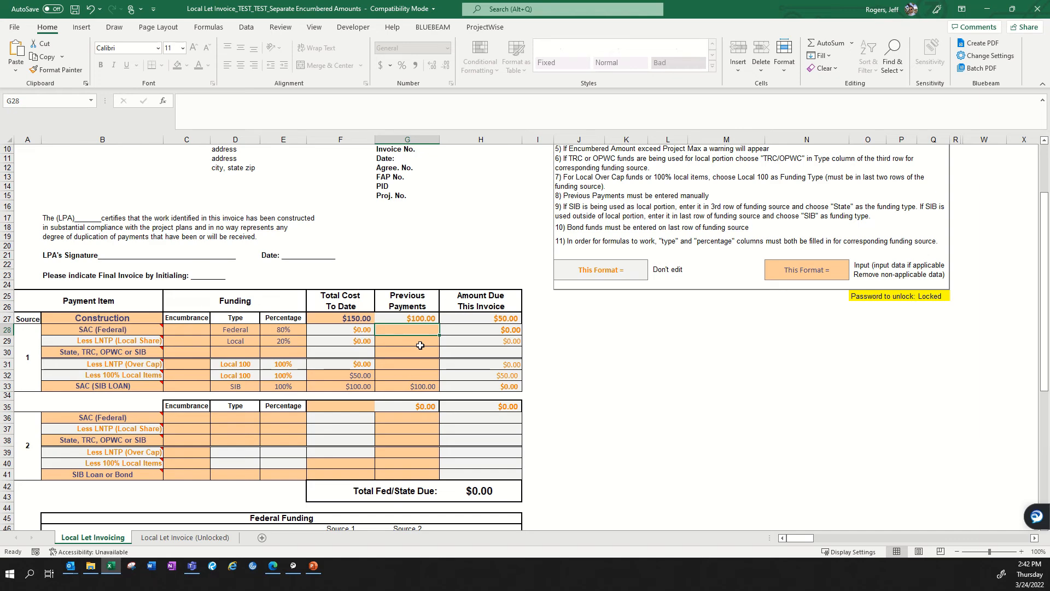
pyautogui.write('100')
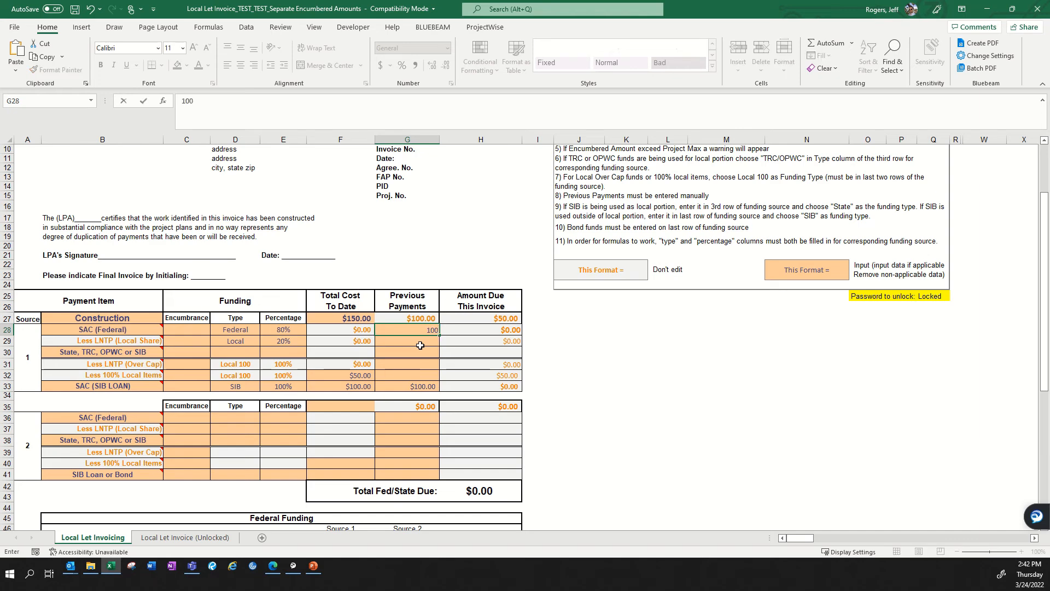
pyautogui.press('Return')
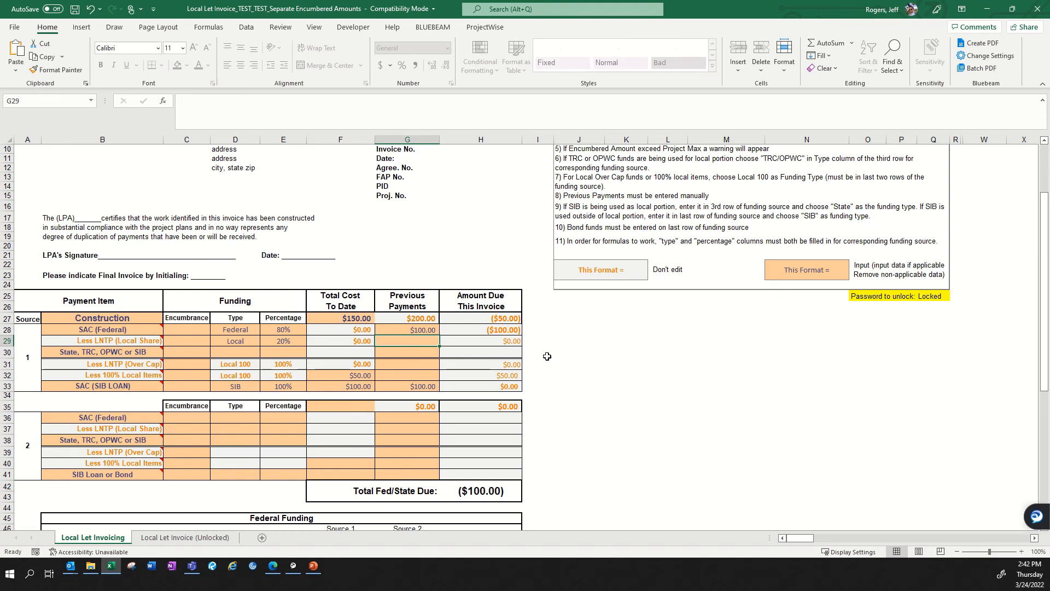
# - Clear the Previous Payments amounts from the Source 1 SAC (Federal) and SAC (SIB LOAN) rows
pyautogui.moveTo(403, 328); pyautogui.dragTo(414, 371)
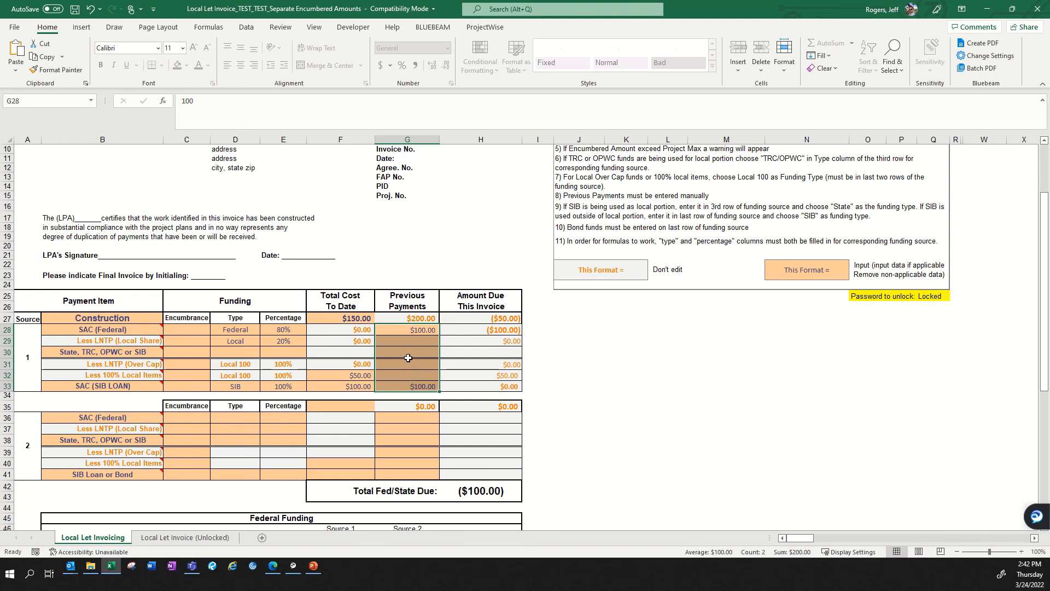
pyautogui.click(394, 330)
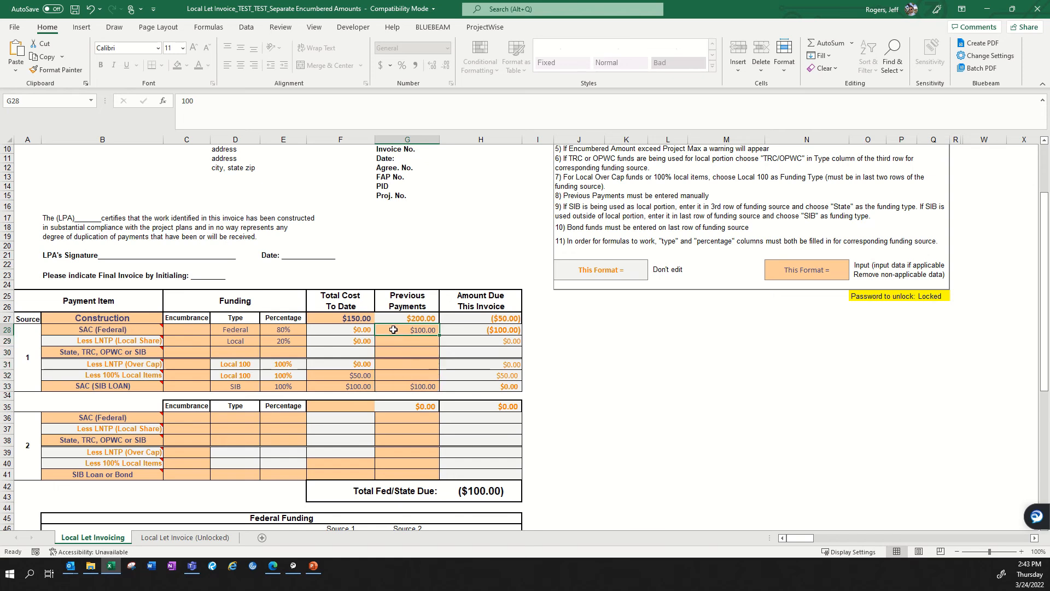
pyautogui.press('Delete')
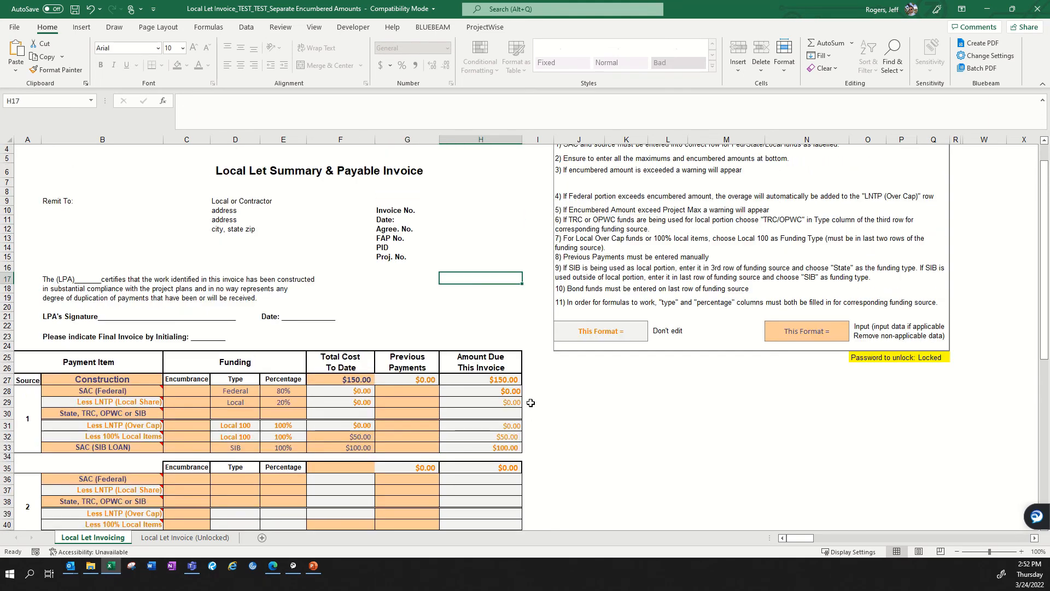
# - Review the whole NOTES block and the Source 1 Total Cost To Date cells
pyautogui.scroll(1, 531, 403)
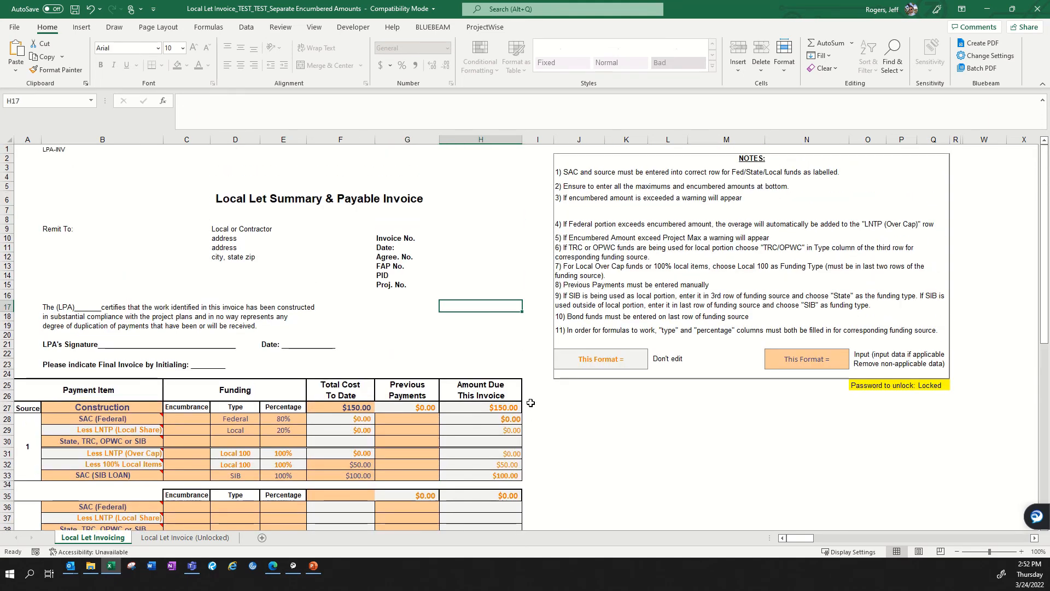
pyautogui.moveTo(580, 160); pyautogui.dragTo(649, 376)
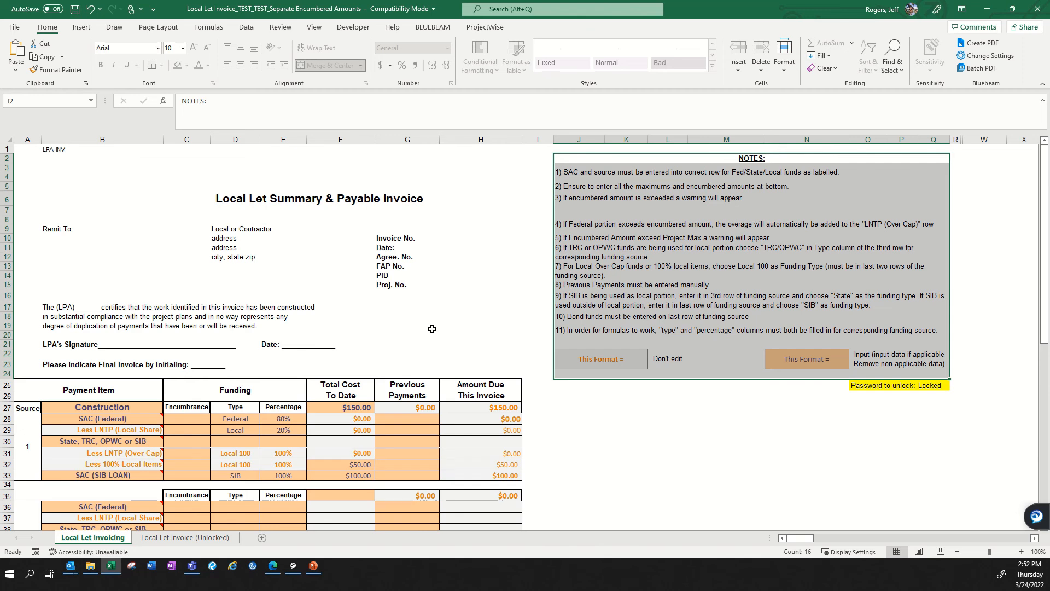
pyautogui.click(461, 329)
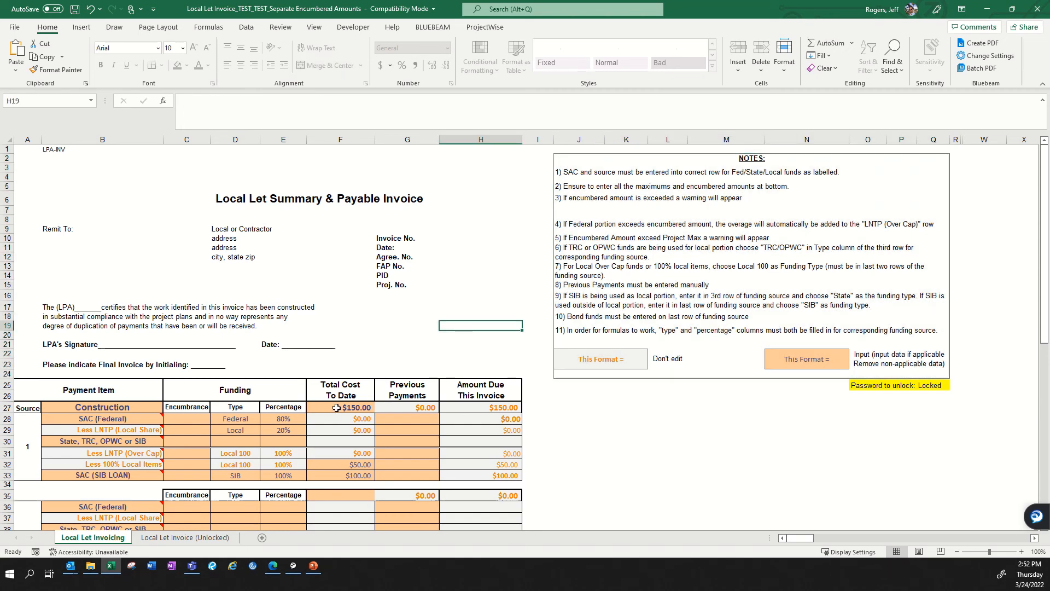
pyautogui.moveTo(336, 407); pyautogui.dragTo(343, 474)
pyautogui.click(465, 316)
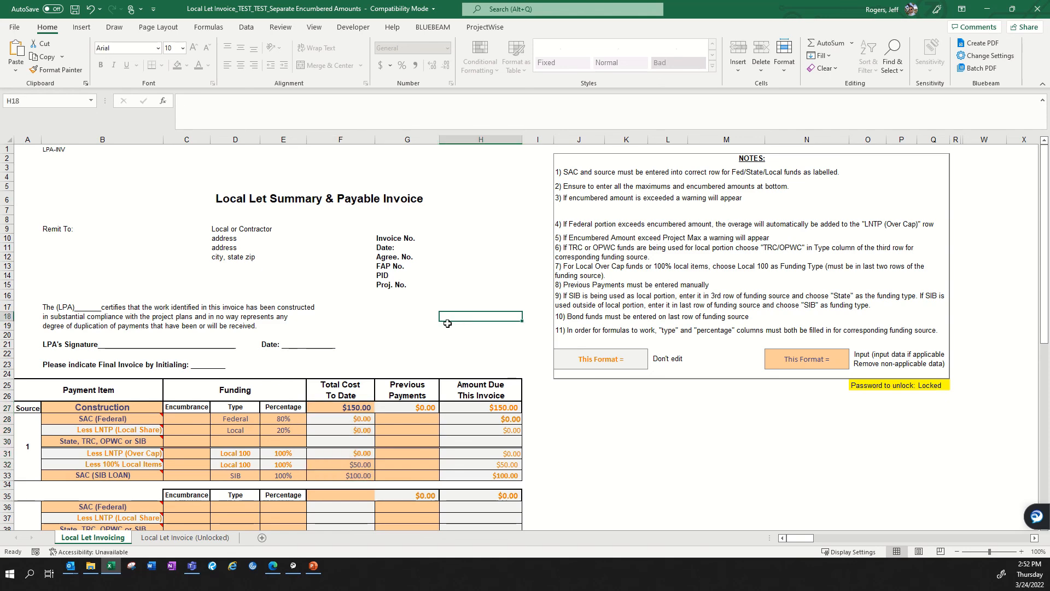
# - Review the block of Source 2 payment item rows below Source 1
pyautogui.scroll(-3, 368, 369)
pyautogui.moveTo(32, 442); pyautogui.dragTo(480, 422)
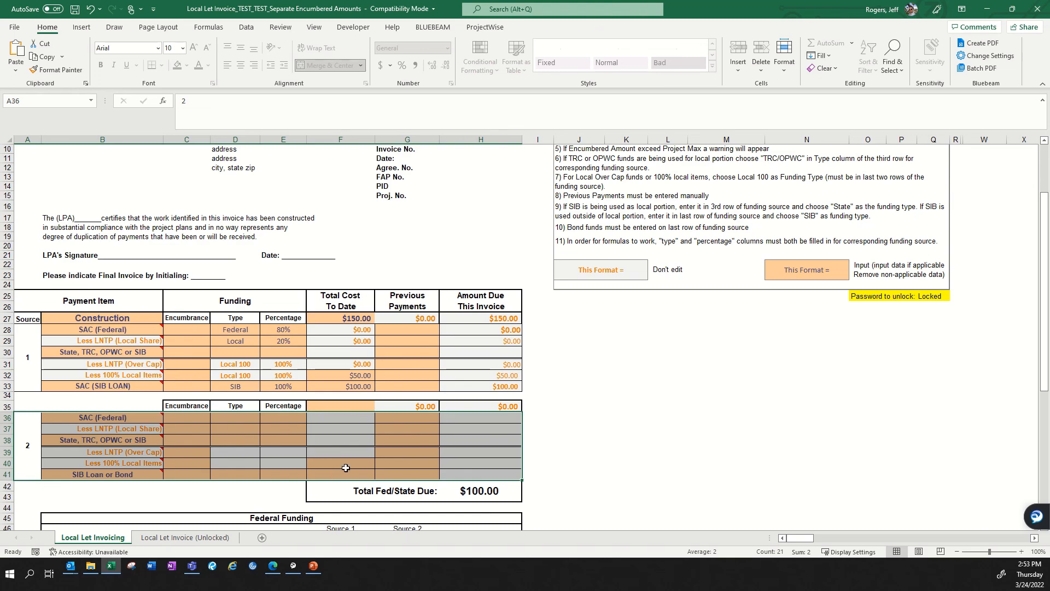
pyautogui.scroll(2, 419, 425)
pyautogui.scroll(1, 419, 425)
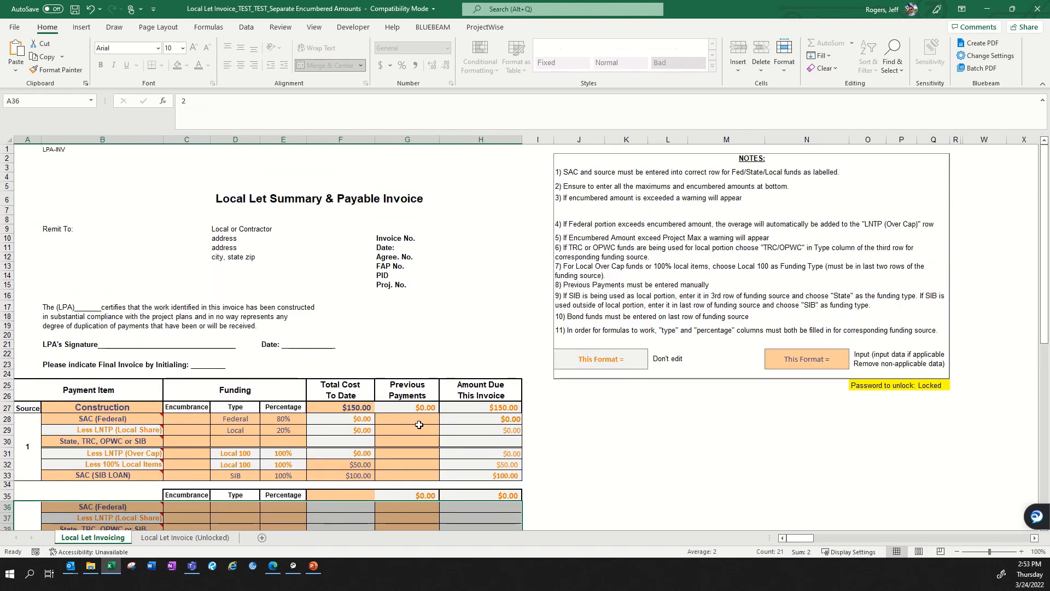
pyautogui.click(452, 333)
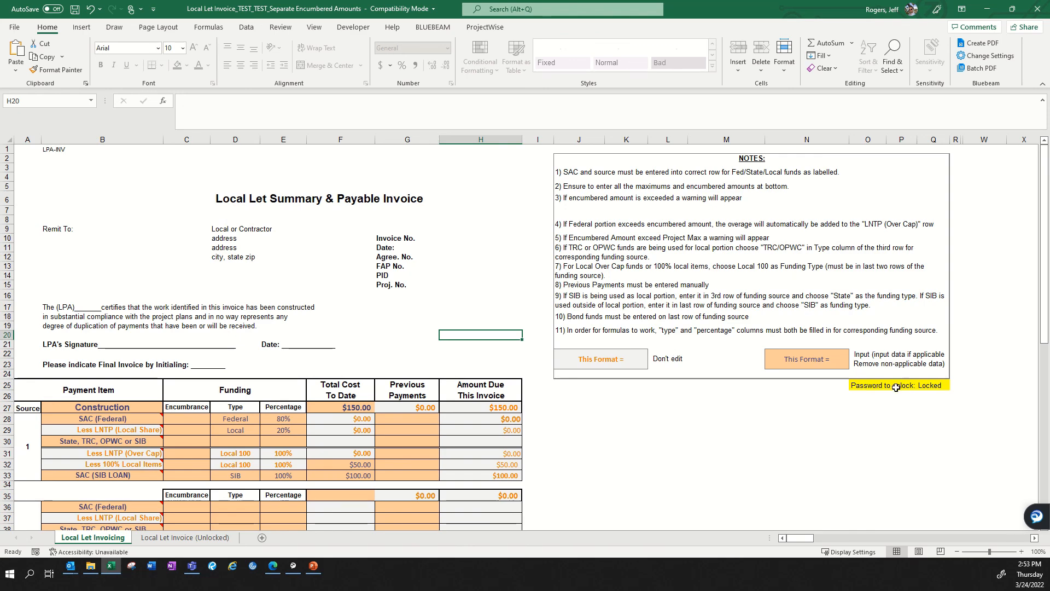
# - Look at the Local Let Invoice (Unlocked) sheet and the unlock password note on the Local Let Invoicing sheet
pyautogui.click(165, 539)
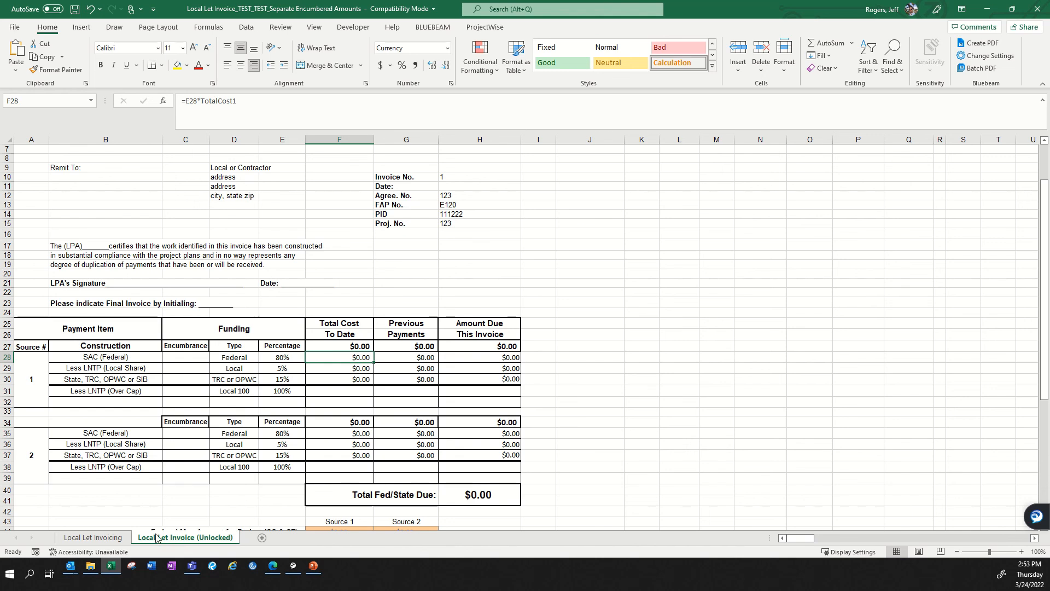
pyautogui.click(114, 540)
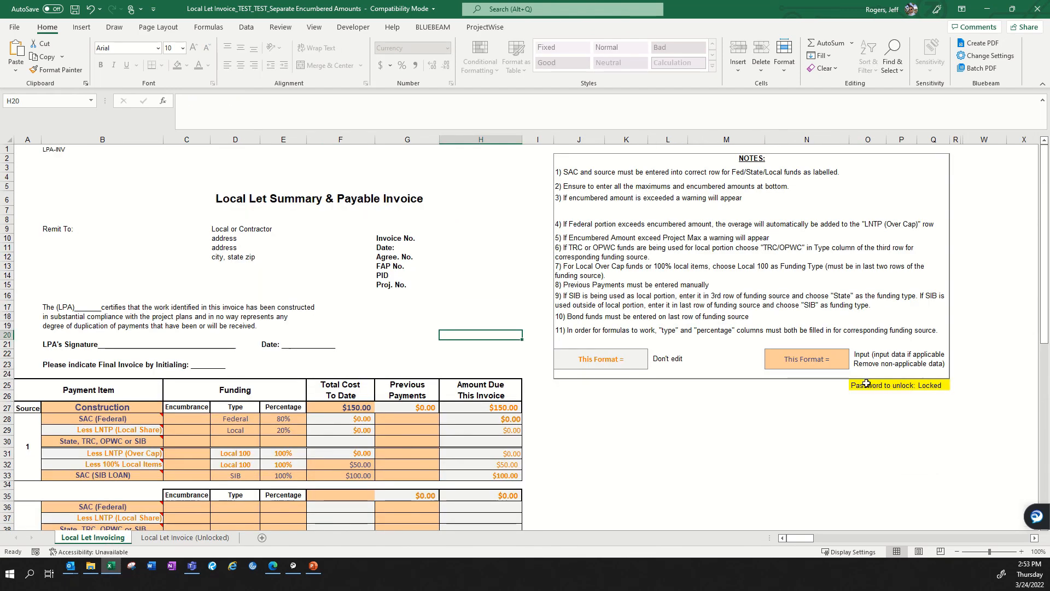
pyautogui.moveTo(870, 383); pyautogui.dragTo(931, 379)
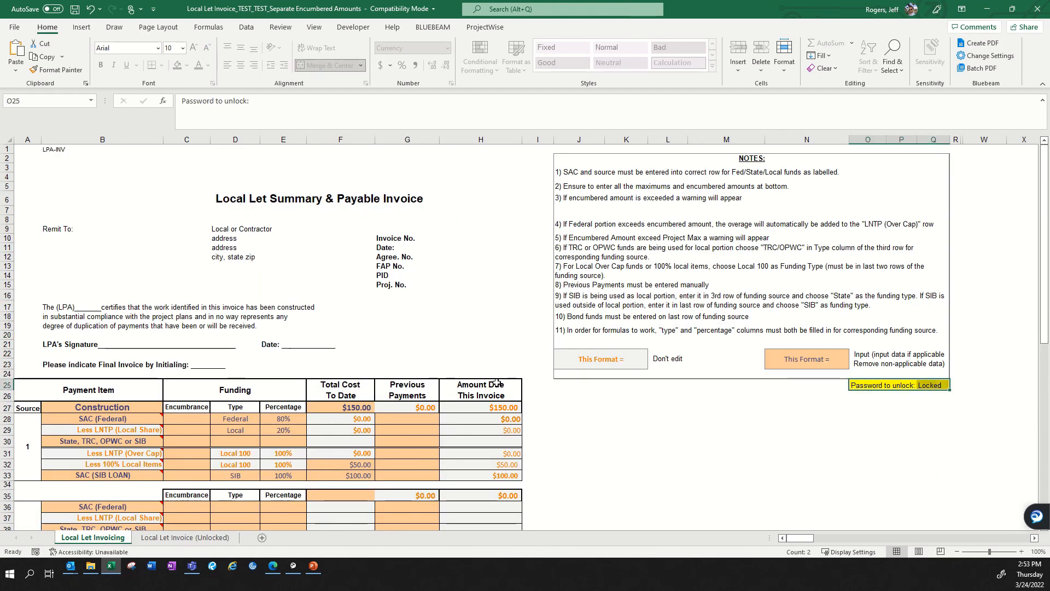
pyautogui.click(443, 332)
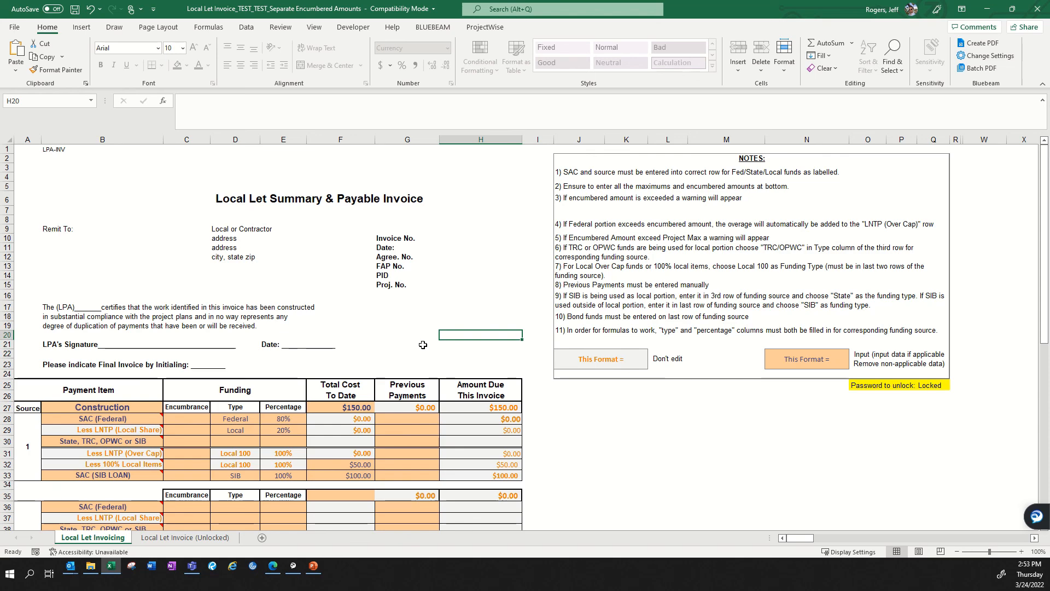
# - Look over the Local Let Invoicing sheet once more and open its print preview
pyautogui.click(431, 307)
pyautogui.scroll(-2, 495, 301)
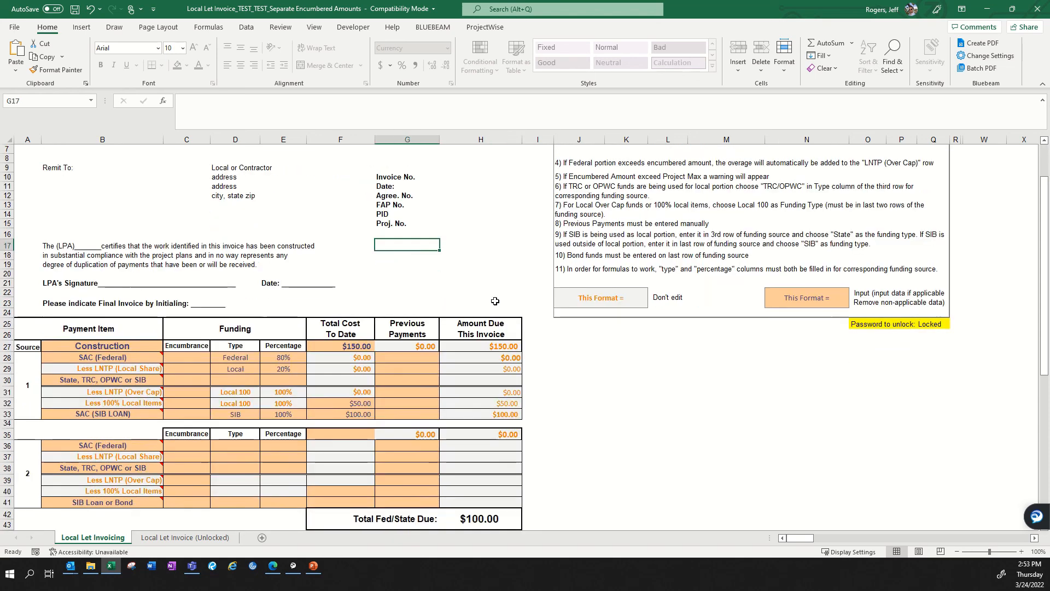
pyautogui.scroll(-2, 495, 301)
pyautogui.scroll(4, 503, 304)
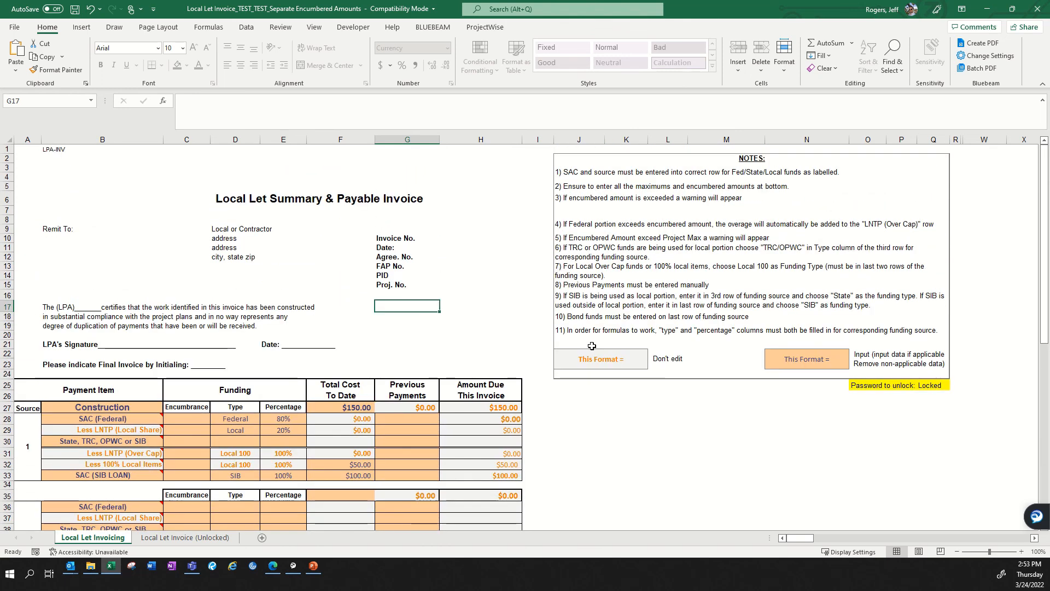
pyautogui.scroll(-4, 592, 345)
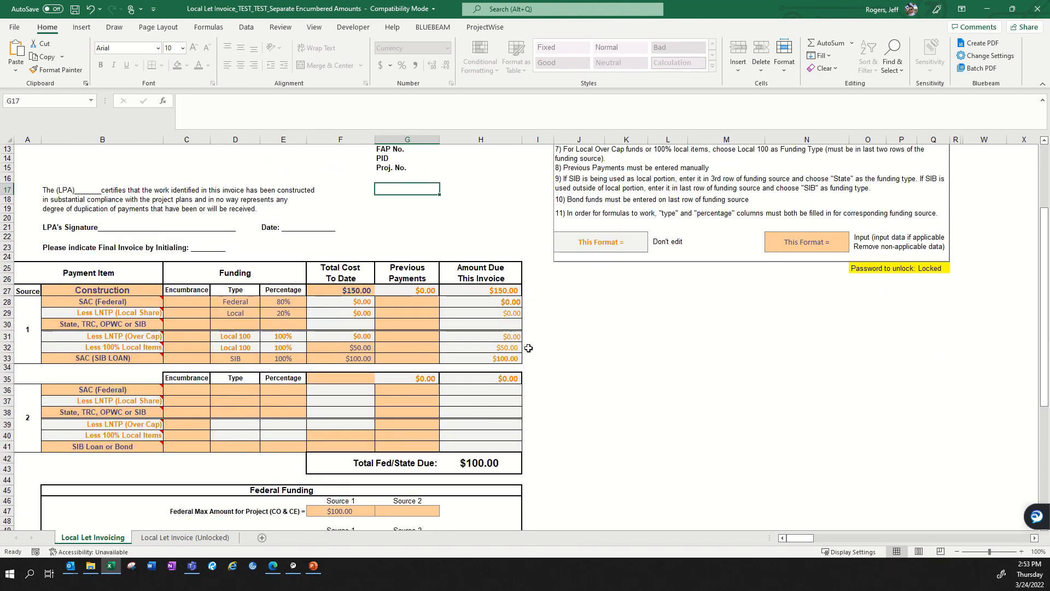
pyautogui.scroll(4, 529, 348)
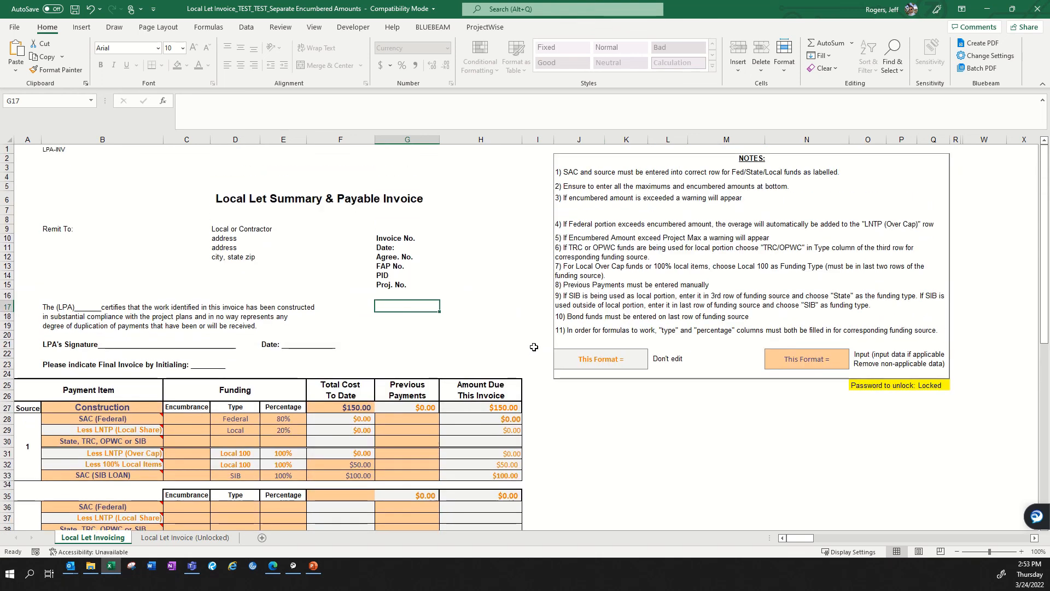
pyautogui.hotkey('ctrl', 'p')
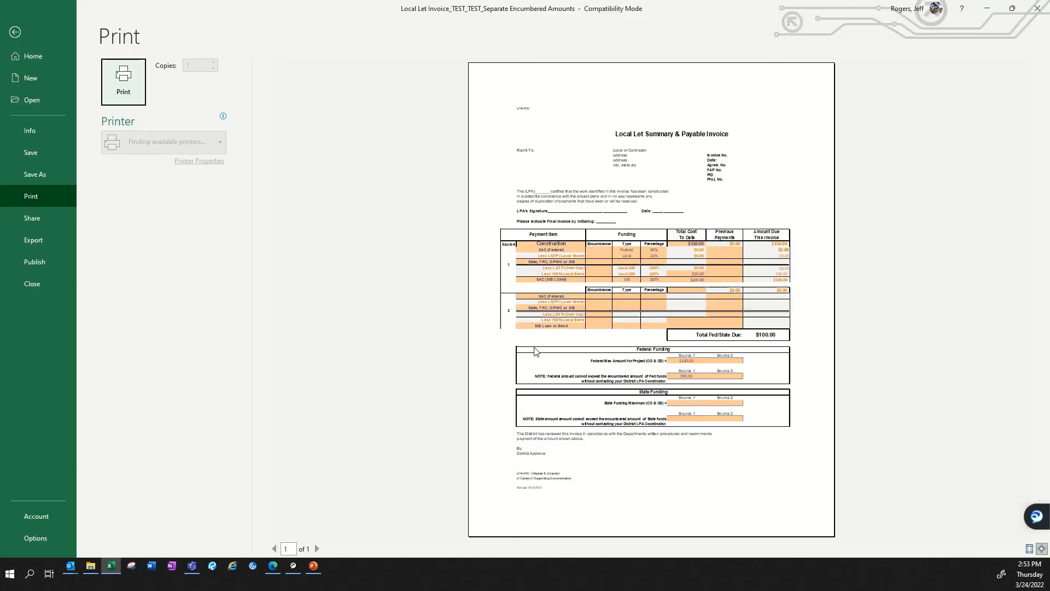